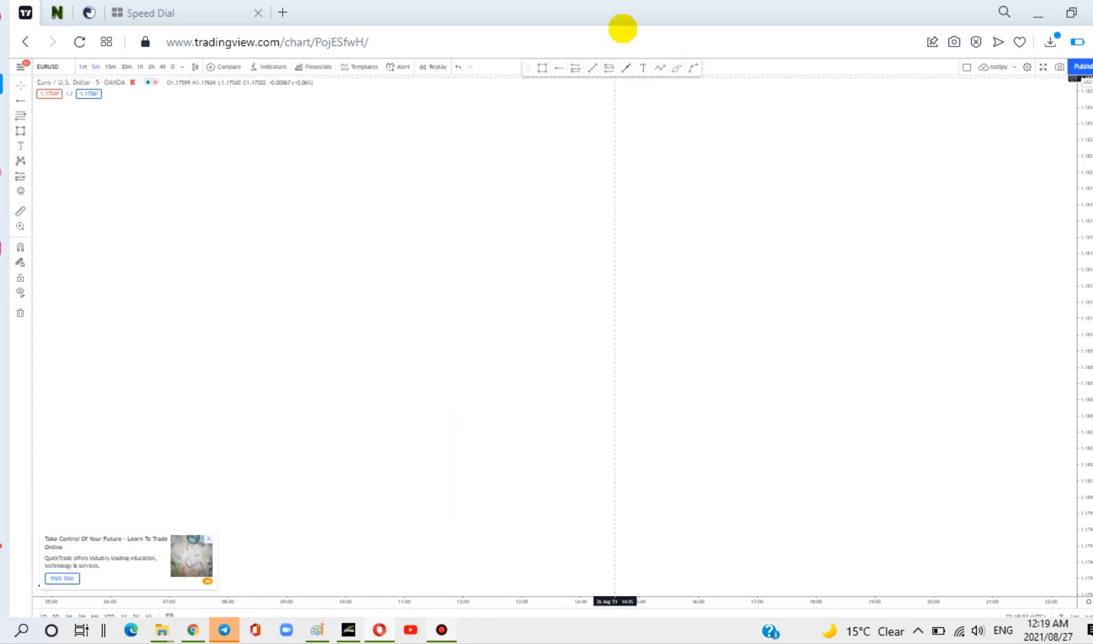
- Draw a rising zigzag path of three swing highs and pullback lows, ending in an arrow
{"action": "left_click", "coordinate": [658, 67]}
{"action": "left_click", "coordinate": [242, 500]}
{"action": "left_click", "coordinate": [277, 372]}
{"action": "left_click", "coordinate": [316, 440]}
{"action": "left_click", "coordinate": [350, 289]}
{"action": "left_click", "coordinate": [379, 395]}
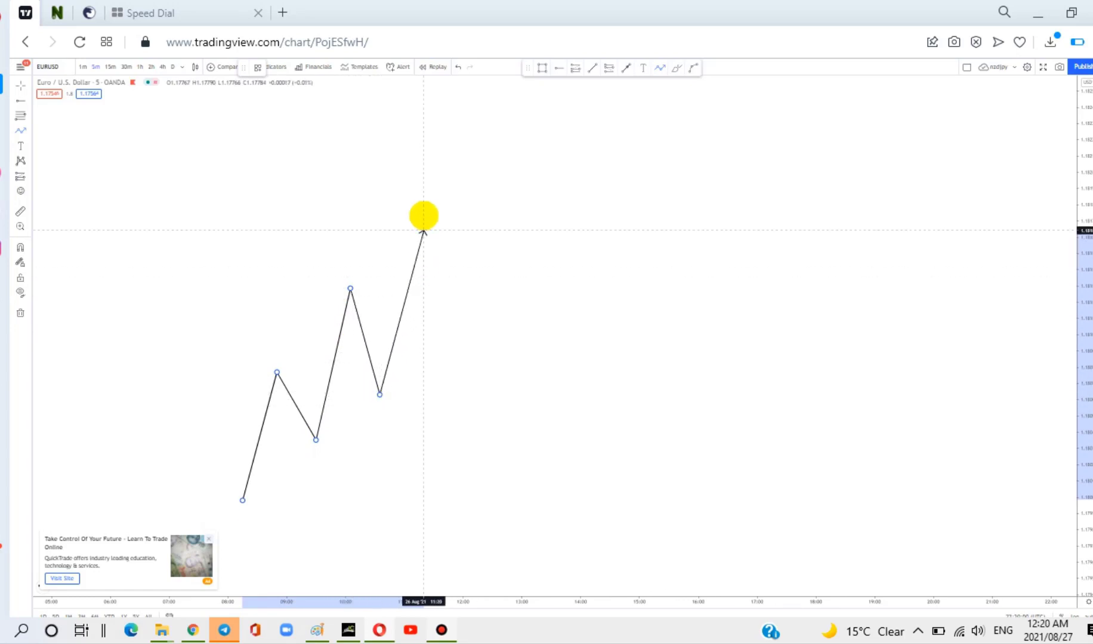
{"action": "left_click", "coordinate": [438, 199]}
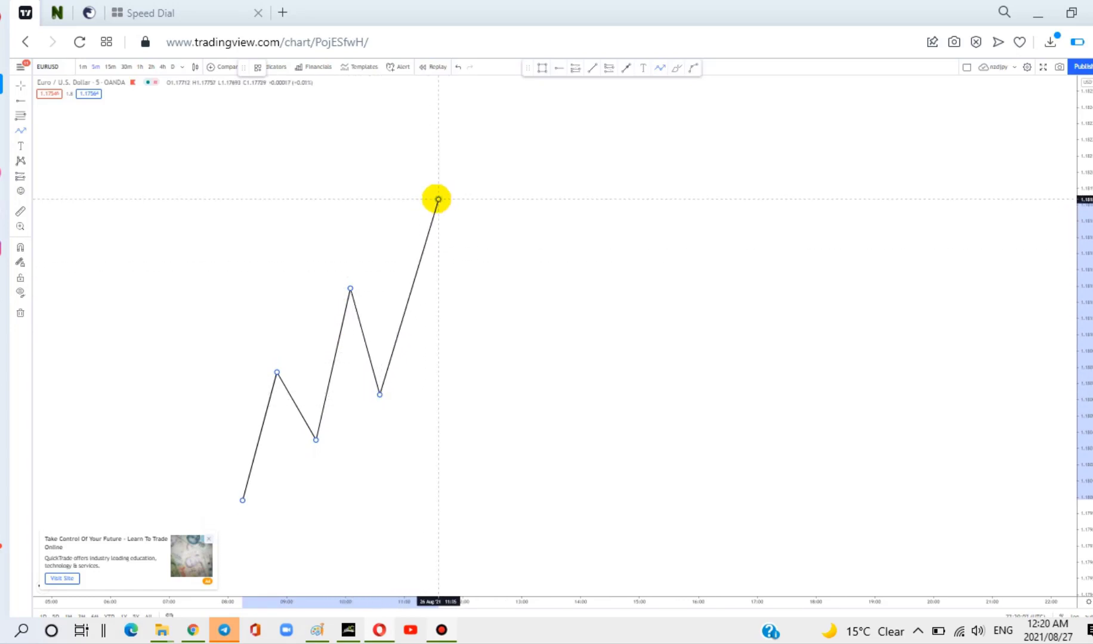
{"action": "left_click", "coordinate": [468, 303]}
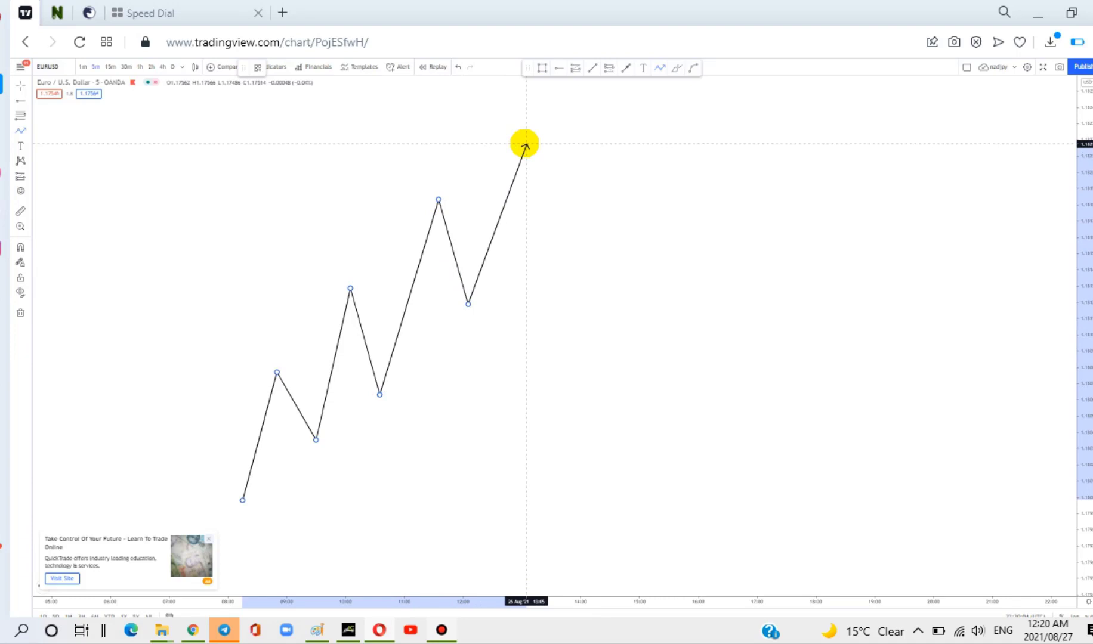
{"action": "double_click", "coordinate": [526, 143]}
- Draw two yellow rectangle zones at the lower pullback lows and the third low
{"action": "left_click", "coordinate": [542, 68]}
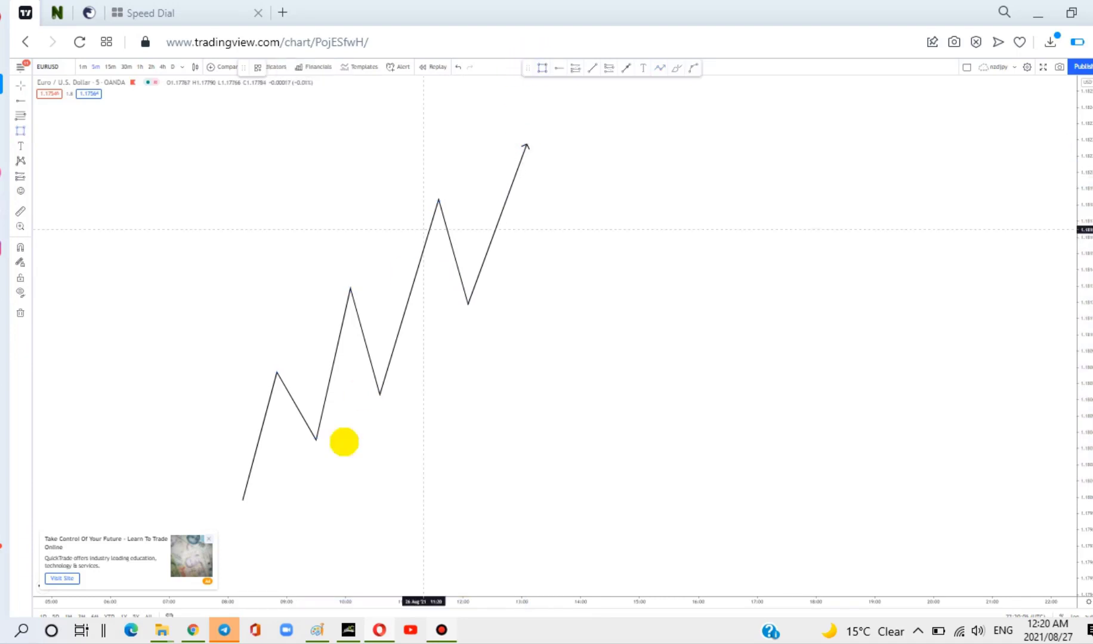
{"action": "mouse_move", "coordinate": [315, 440]}
{"action": "left_mouse_down"}
{"action": "mouse_move", "coordinate": [434, 412]}
{"action": "mouse_move", "coordinate": [434, 394]}
{"action": "left_mouse_up"}
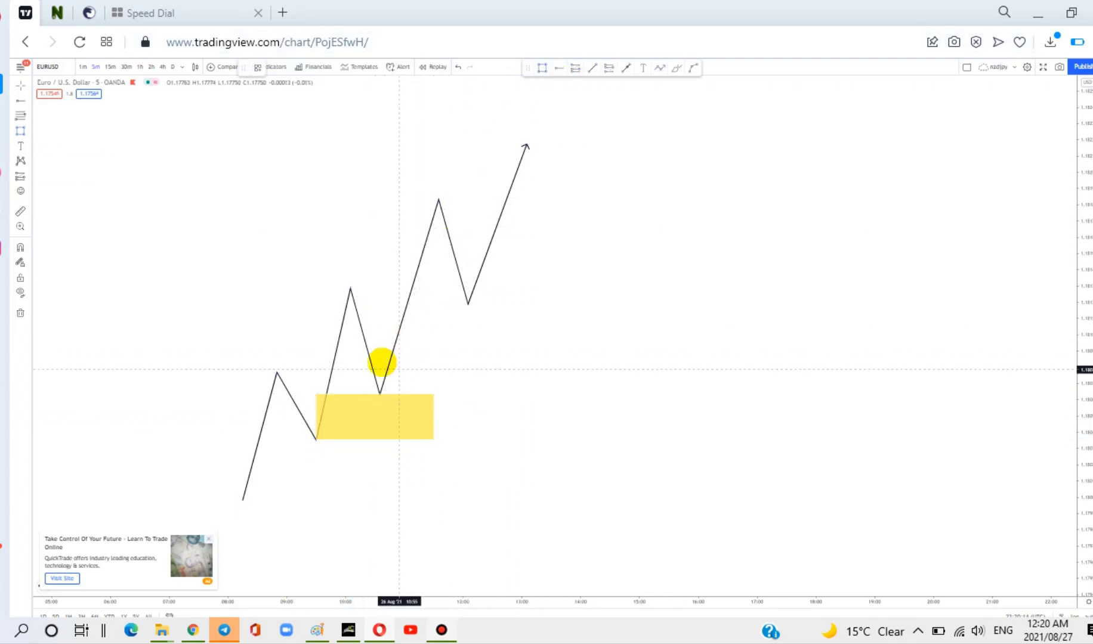
{"action": "mouse_move", "coordinate": [398, 325]}
{"action": "left_mouse_down"}
{"action": "mouse_move", "coordinate": [525, 322]}
{"action": "mouse_move", "coordinate": [546, 300]}
{"action": "left_mouse_up"}
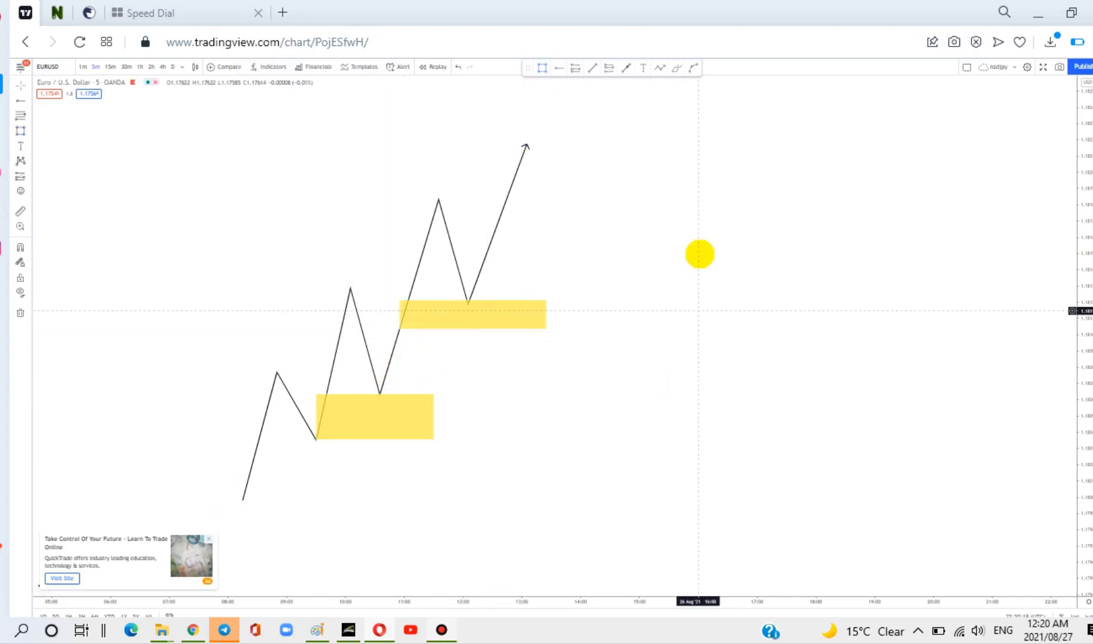
- Draw three horizontal trend lines running right from the first, second and third swing highs
{"action": "left_click", "coordinate": [592, 67]}
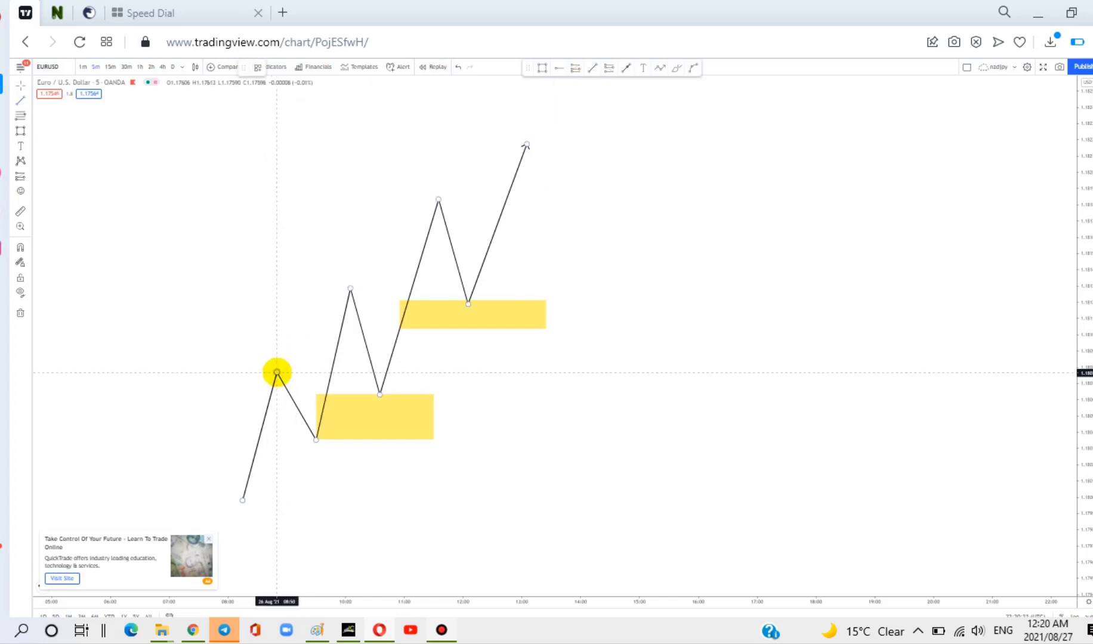
{"action": "left_click", "coordinate": [276, 372]}
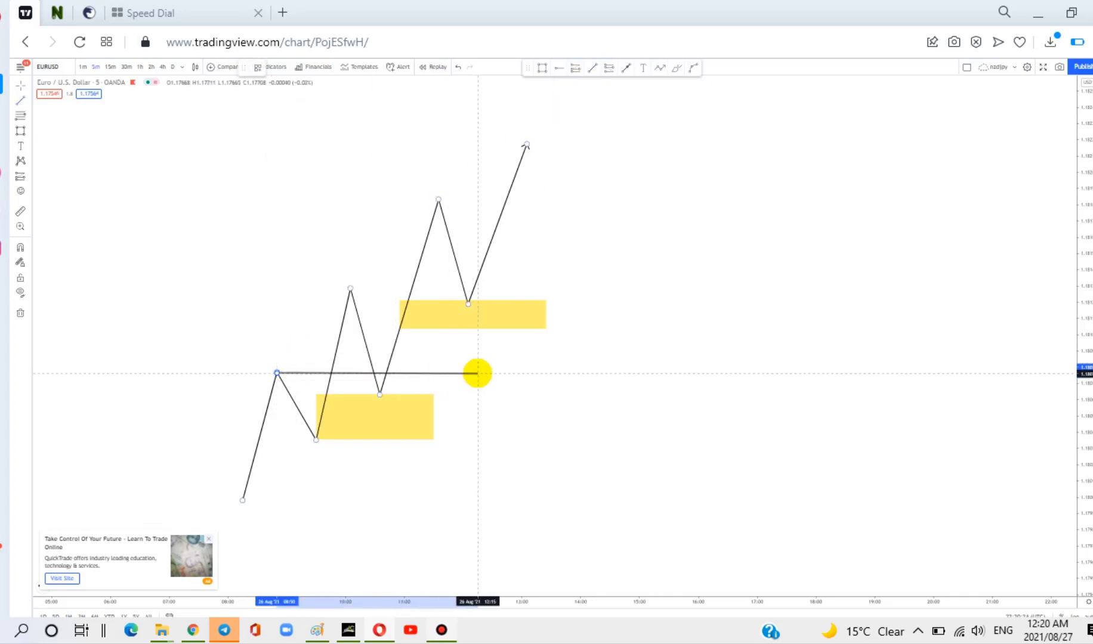
{"action": "left_click", "coordinate": [477, 373]}
{"action": "left_click", "coordinate": [591, 67]}
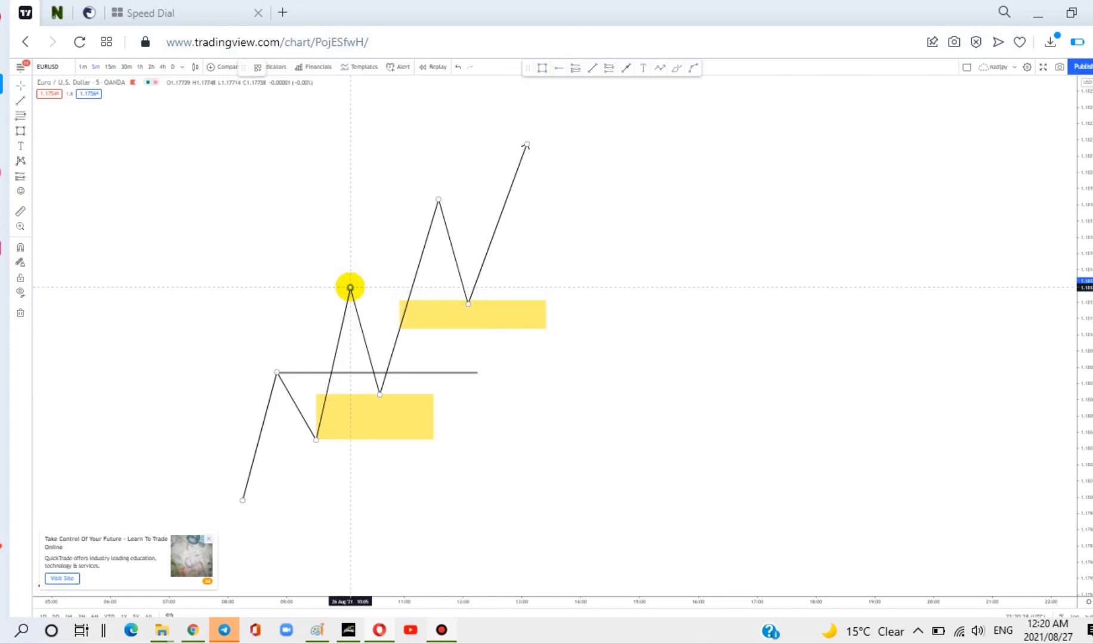
{"action": "left_click", "coordinate": [350, 288]}
{"action": "left_click", "coordinate": [565, 286]}
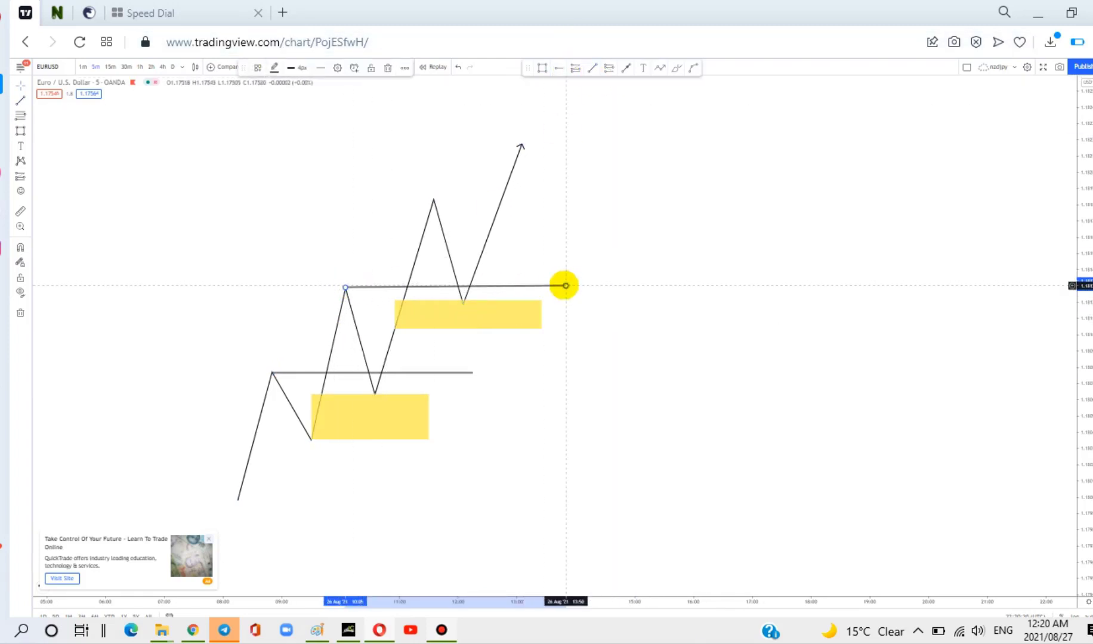
{"action": "left_click", "coordinate": [592, 68]}
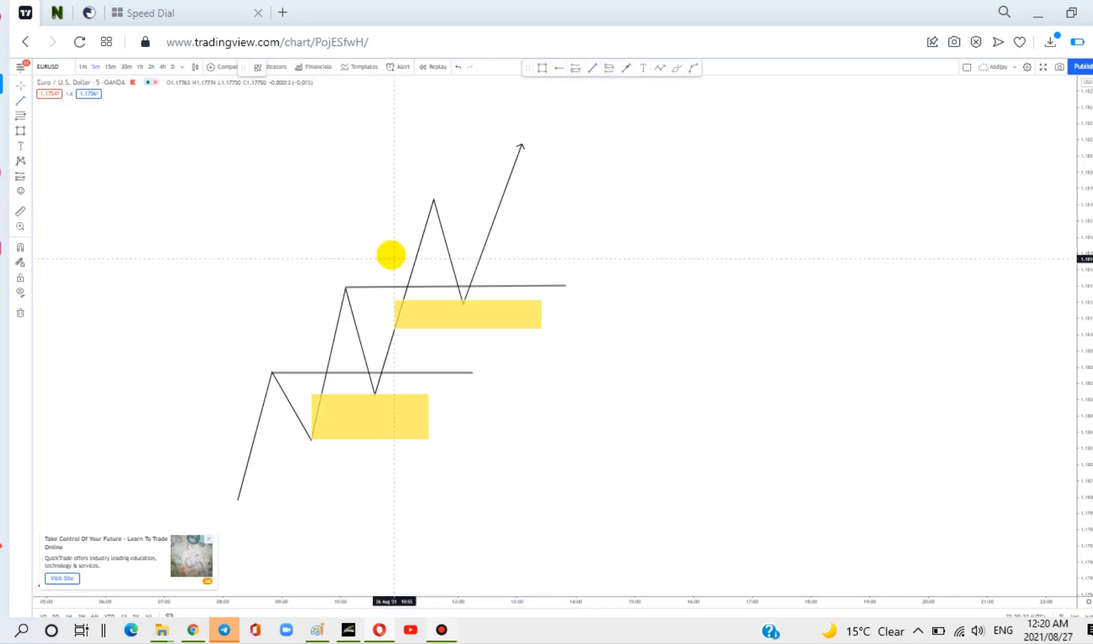
{"action": "left_click", "coordinate": [433, 199]}
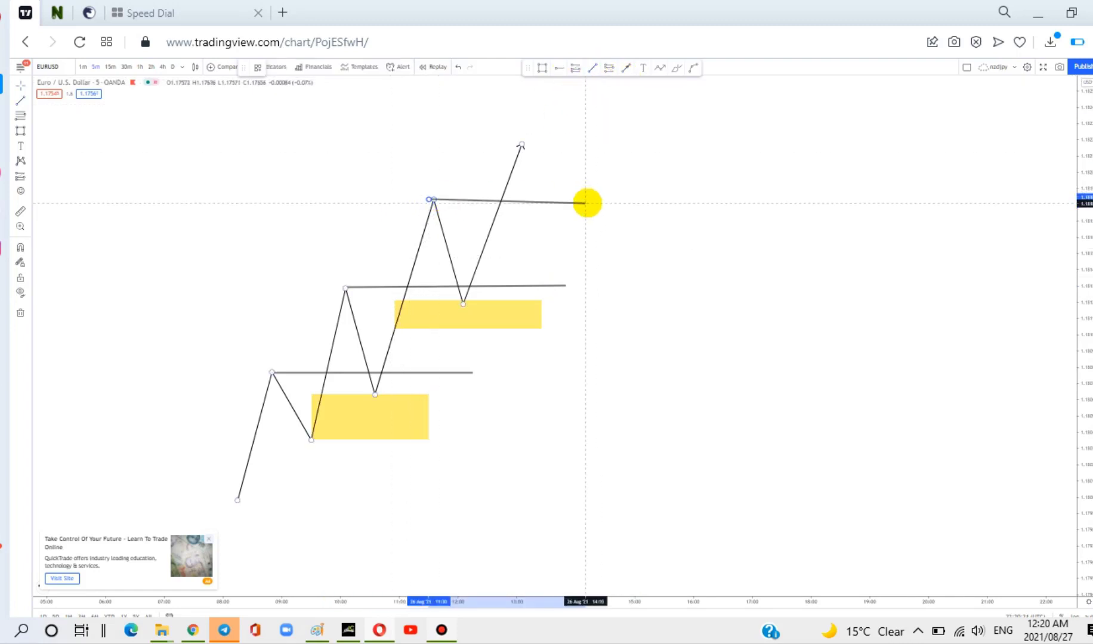
{"action": "left_click", "coordinate": [589, 198]}
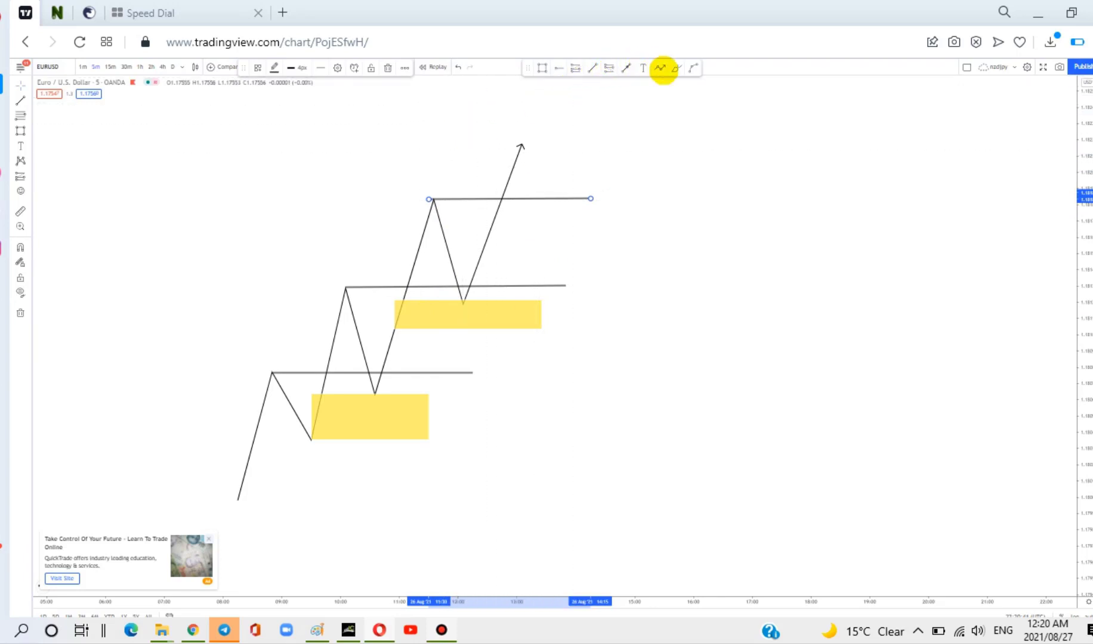
- Extend the zigzag from its top into a double top, deep low and upward arrow
{"action": "left_click", "coordinate": [660, 67]}
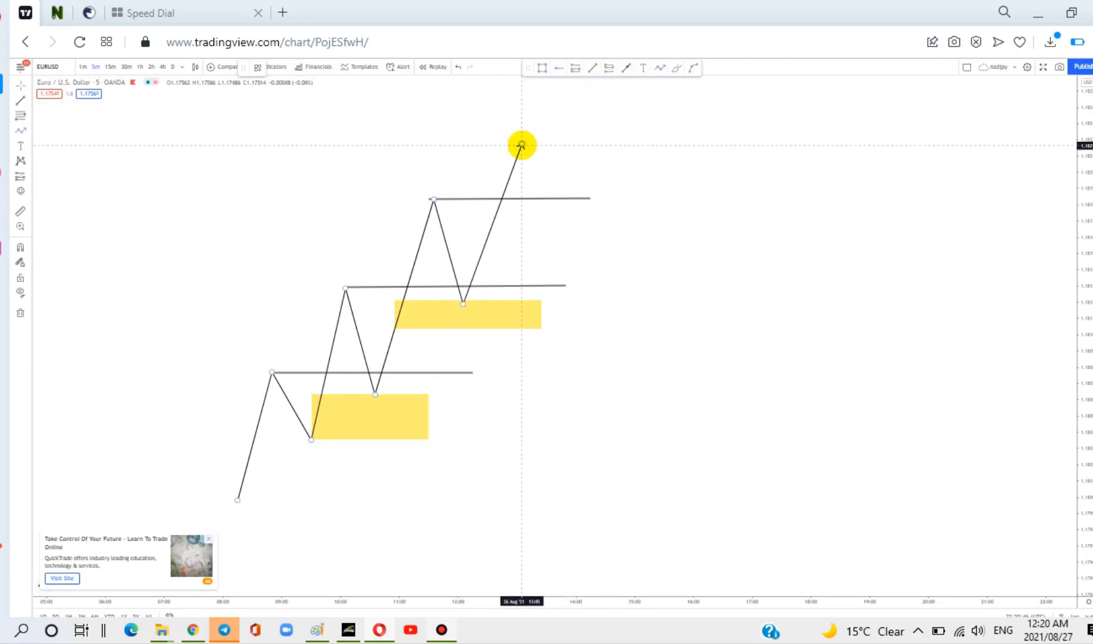
{"action": "left_click", "coordinate": [521, 145]}
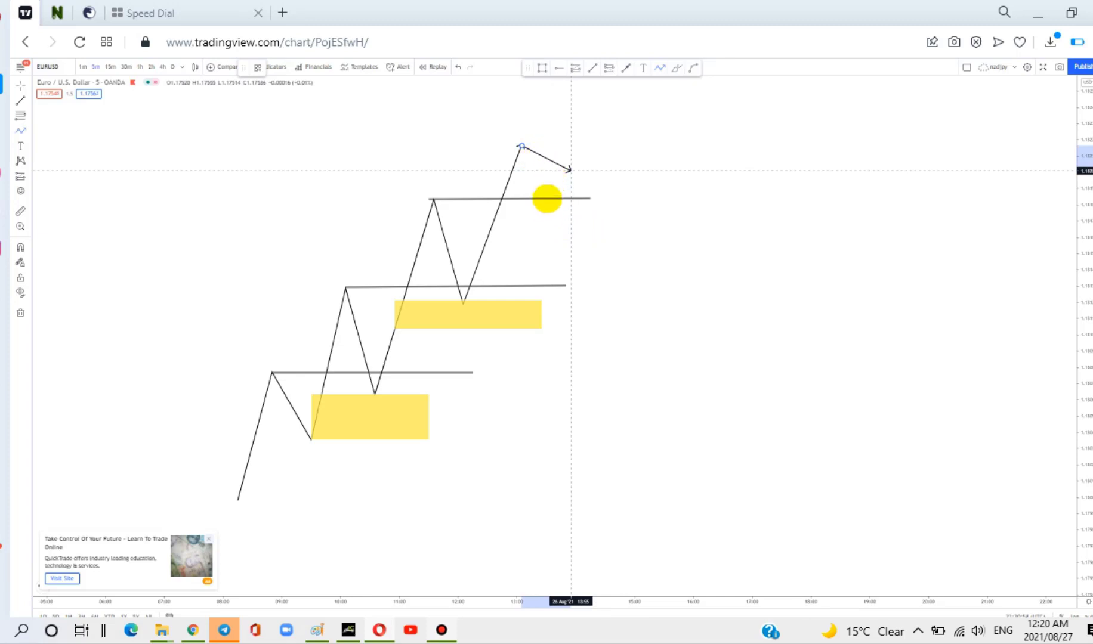
{"action": "left_click", "coordinate": [557, 218]}
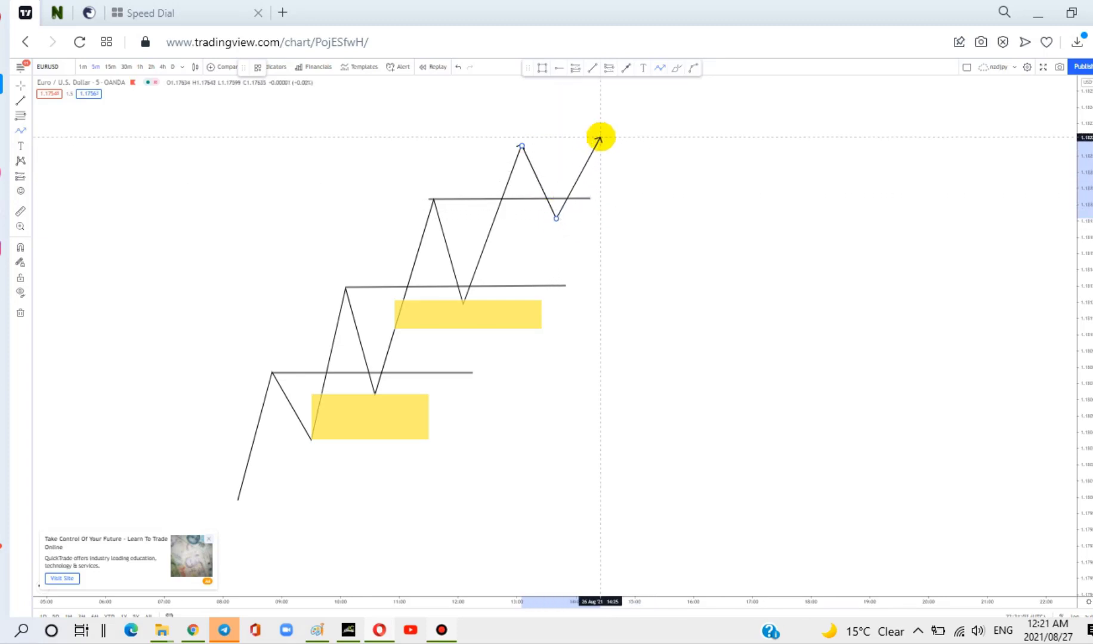
{"action": "left_click", "coordinate": [600, 142]}
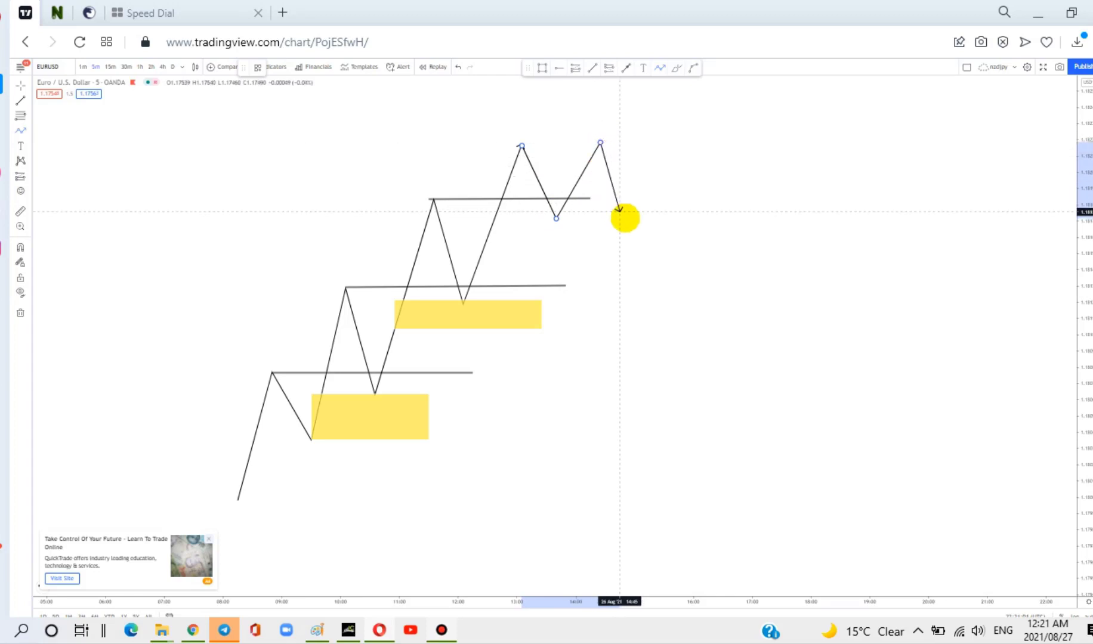
{"action": "left_click", "coordinate": [649, 311]}
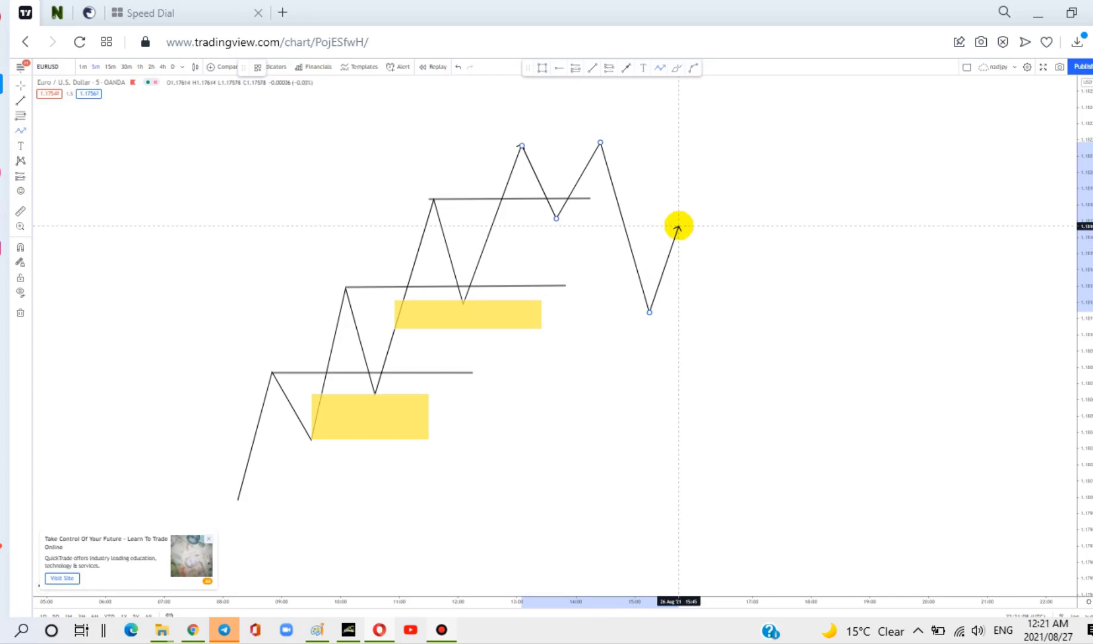
{"action": "double_click", "coordinate": [678, 227]}
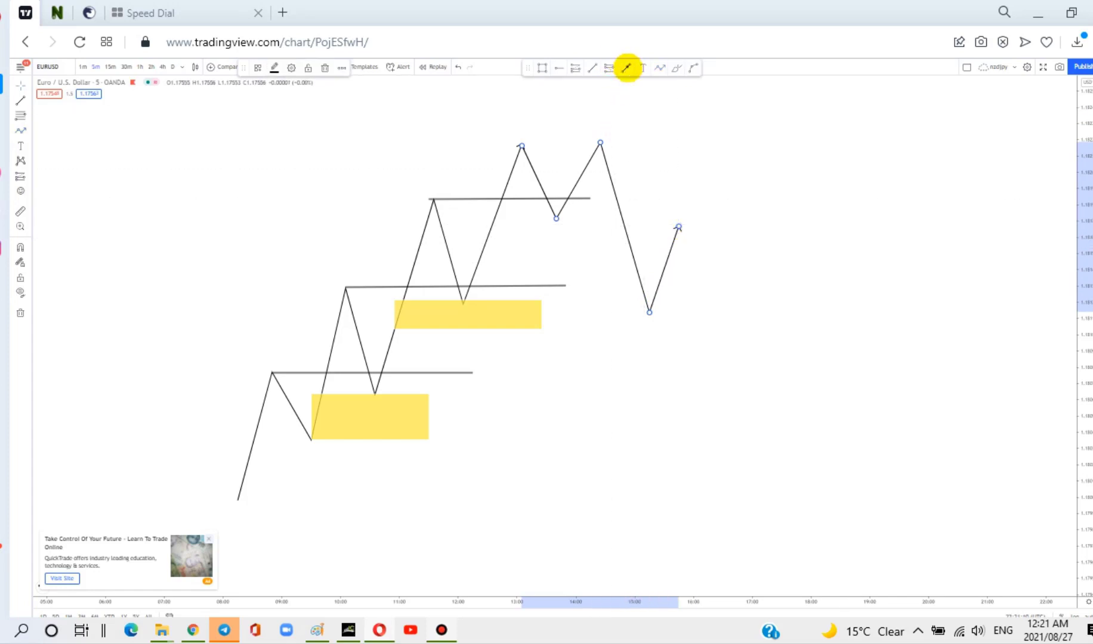
- Draw a horizontal line from the upper yellow zone's low far to the right
{"action": "left_click", "coordinate": [593, 67]}
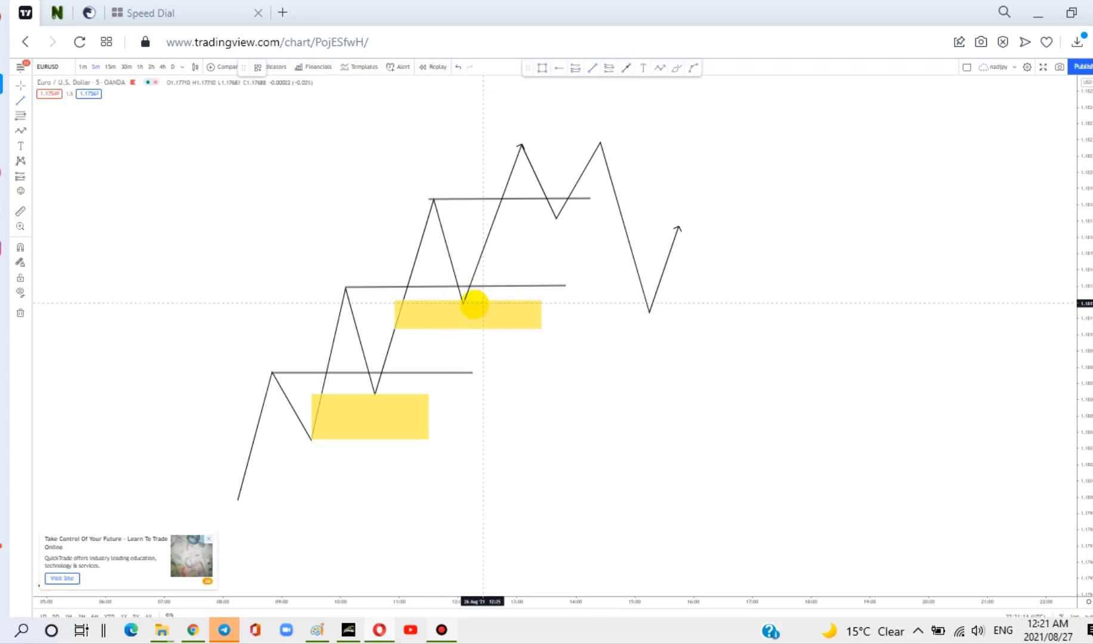
{"action": "left_click", "coordinate": [463, 304]}
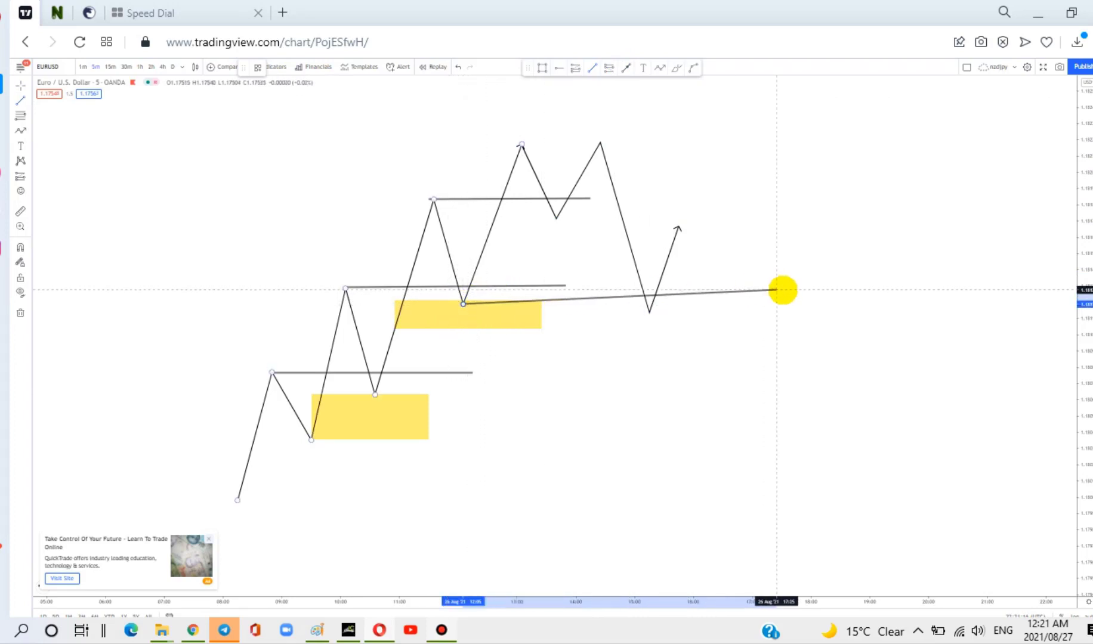
{"action": "left_click", "coordinate": [801, 304]}
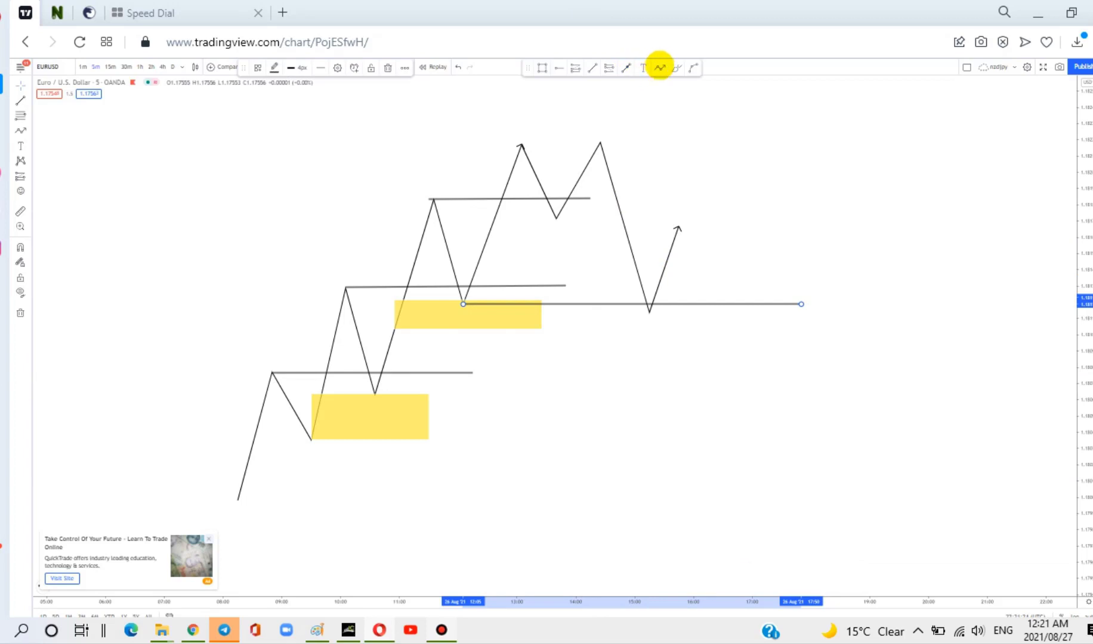
- Draw a falling zigzag of lower highs and lows from the arrow tip, ending in a downward arrow
{"action": "left_click", "coordinate": [666, 89]}
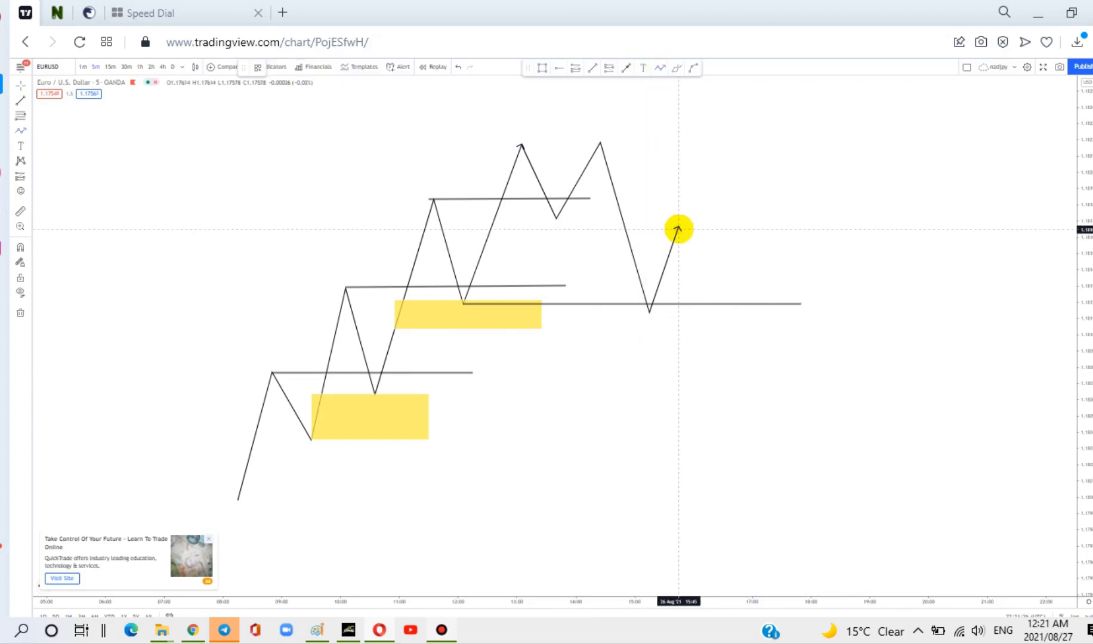
{"action": "left_click", "coordinate": [678, 230]}
{"action": "left_click", "coordinate": [728, 395]}
{"action": "left_click", "coordinate": [757, 298]}
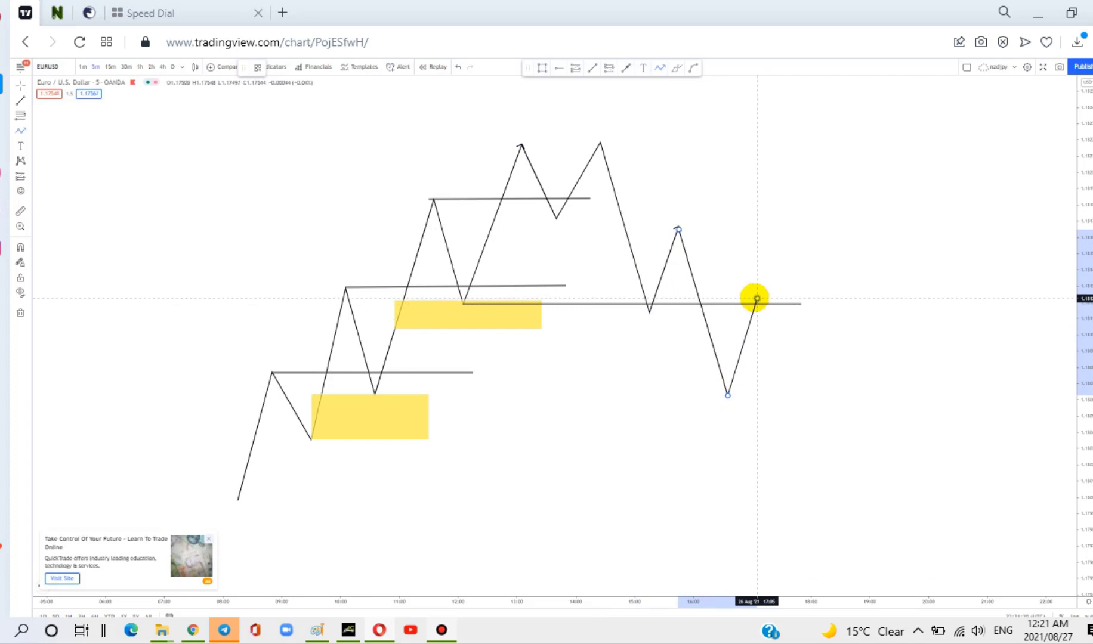
{"action": "left_click", "coordinate": [806, 470]}
{"action": "left_click", "coordinate": [835, 389]}
{"action": "double_click", "coordinate": [878, 530]}
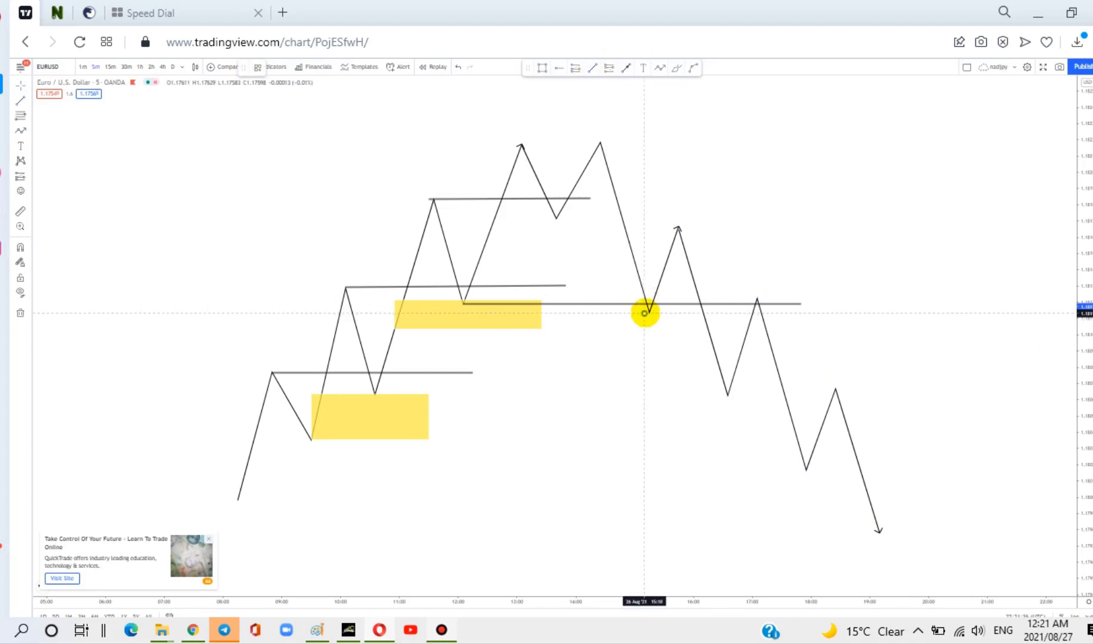
- Draw a horizontal line at the breakdown low, then select the upper zone and long structure line
{"action": "left_click", "coordinate": [644, 312]}
{"action": "left_click", "coordinate": [818, 314]}
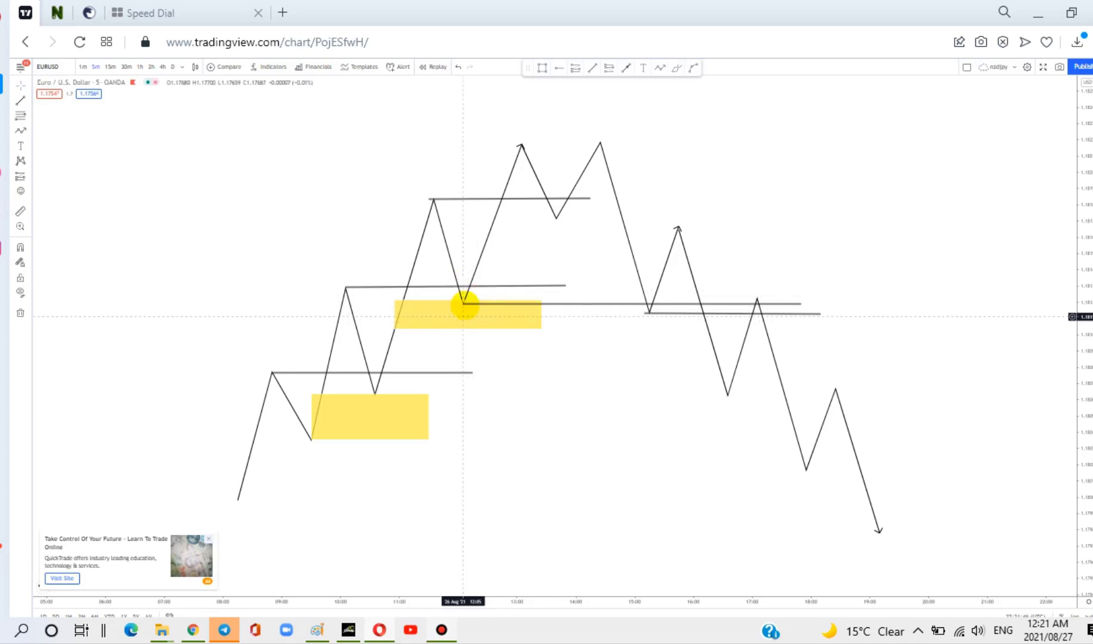
{"action": "left_click", "coordinate": [411, 307]}
{"action": "left_click", "coordinate": [647, 304]}
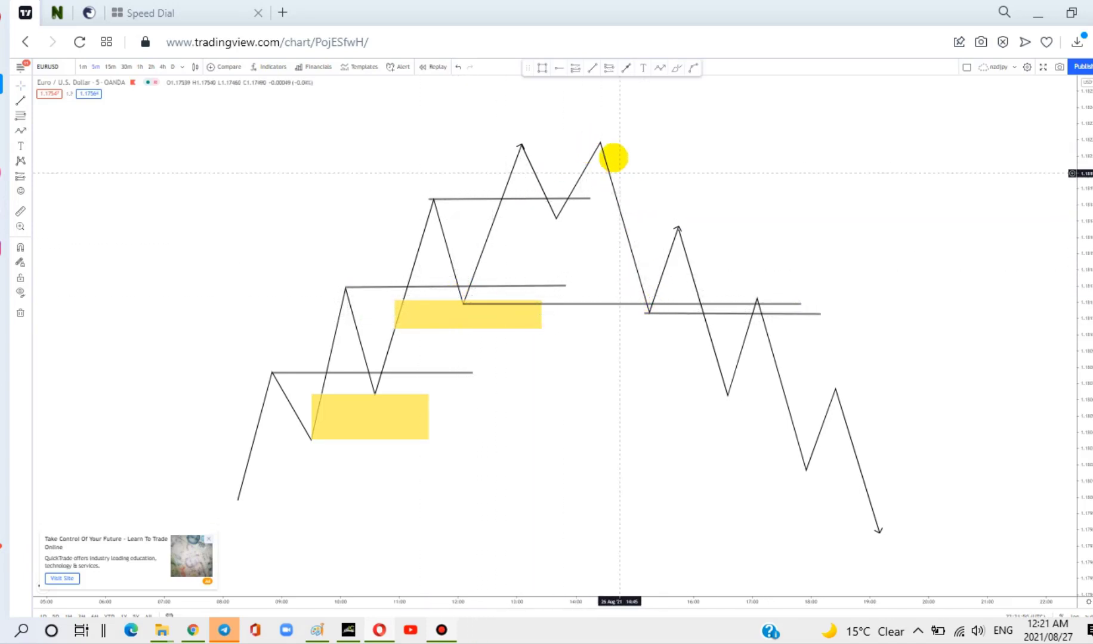
- Deselect the horizontal line and close the advertisement popup in the lower-left corner
{"action": "left_click", "coordinate": [644, 215]}
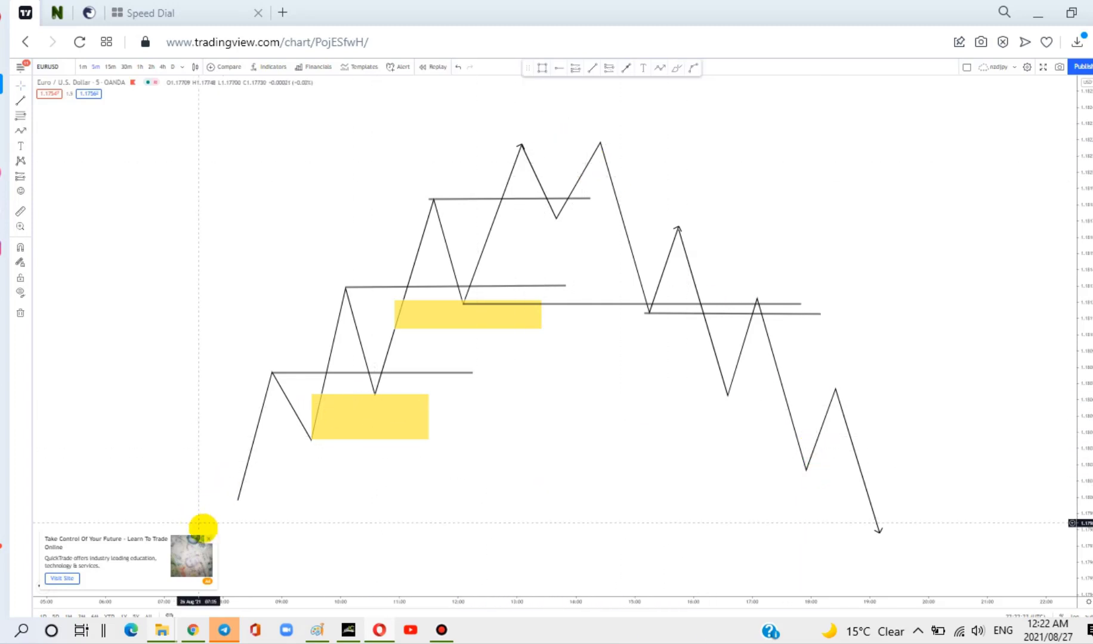
{"action": "left_click", "coordinate": [209, 539]}
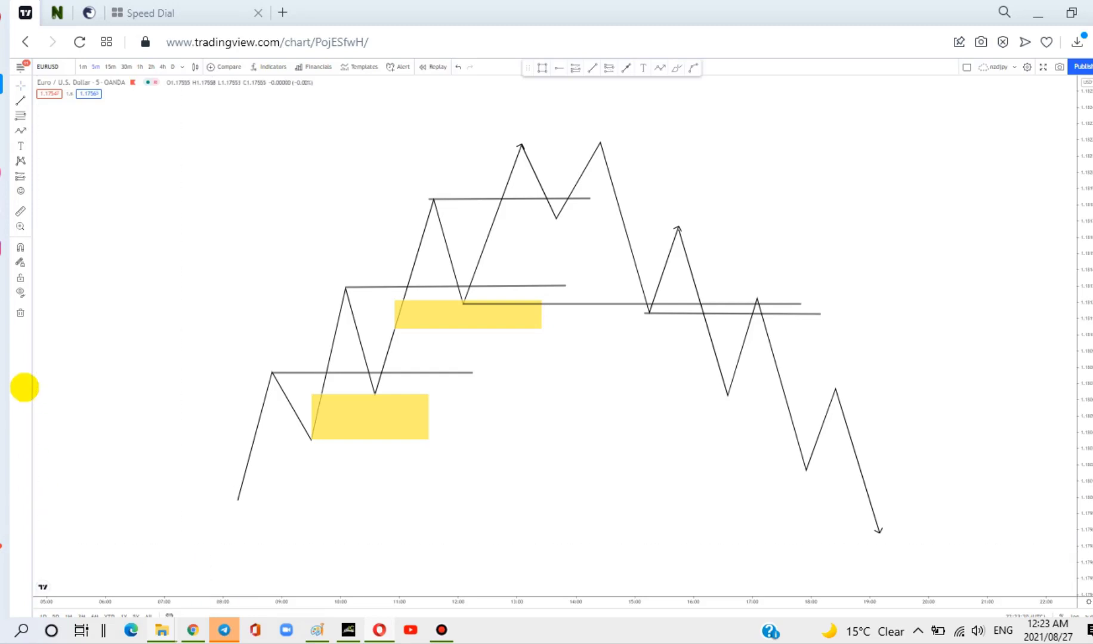
- Remove all drawings and set the price scale to Auto (Fits Data To Screen)
{"action": "left_click", "coordinate": [20, 312]}
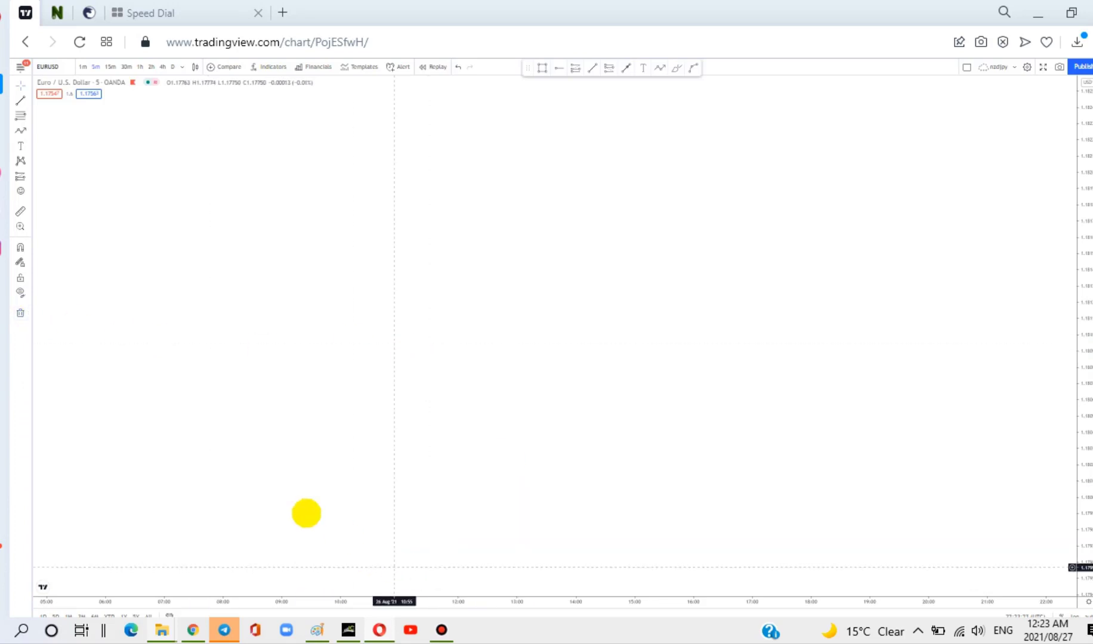
{"action": "right_click", "coordinate": [1083, 592]}
{"action": "left_click", "coordinate": [972, 331]}
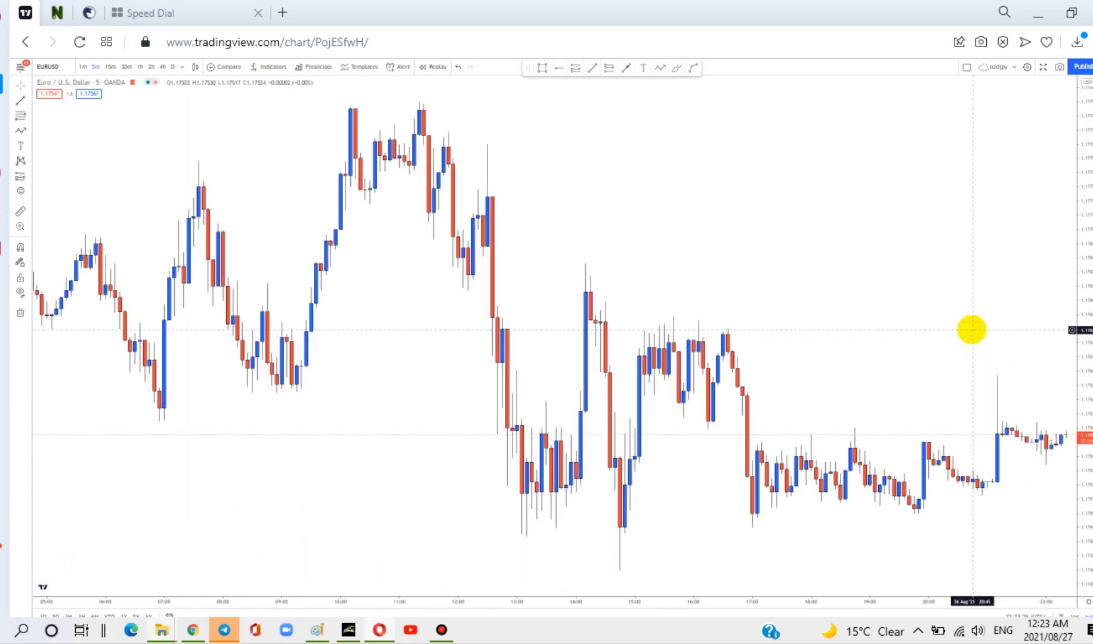
{"action": "left_click_drag", "start_coordinate": [619, 432], "coordinate": [738, 408]}
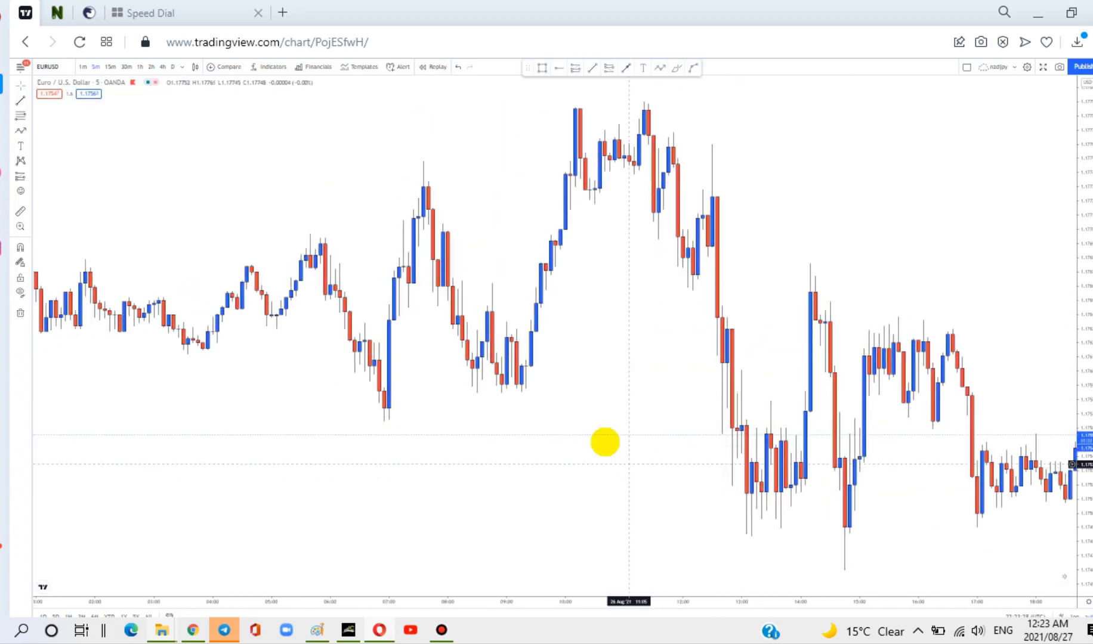
{"action": "left_click_drag", "start_coordinate": [590, 430], "coordinate": [573, 422]}
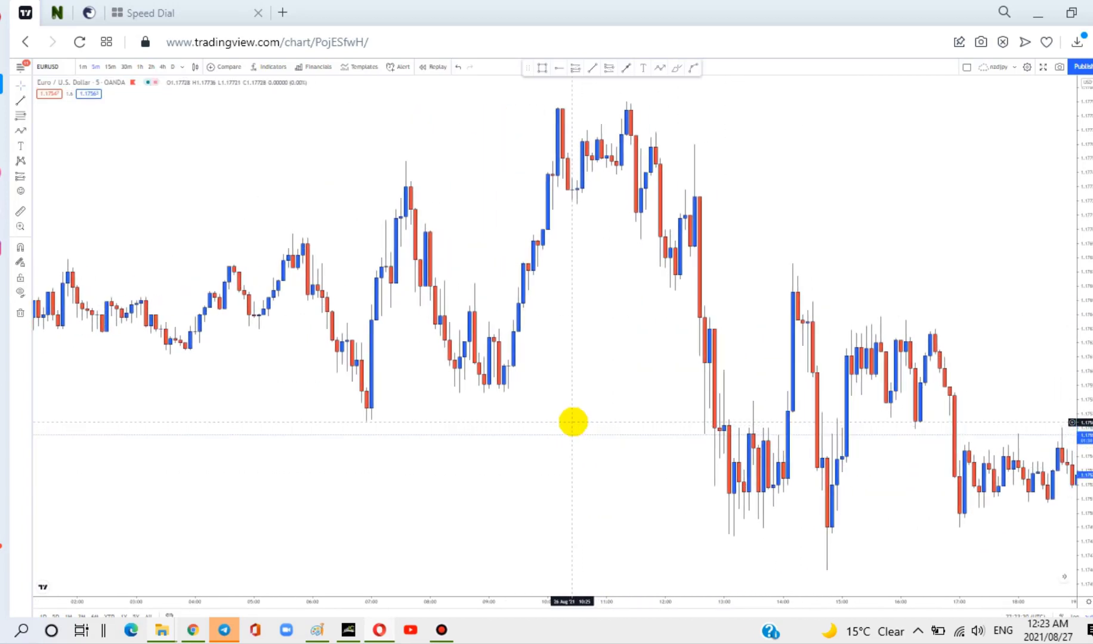
- Switch EURUSD to 15-minute candles and pan to show the later candles
{"action": "left_click_drag", "start_coordinate": [448, 319], "coordinate": [444, 310]}
{"action": "left_click", "coordinate": [110, 66]}
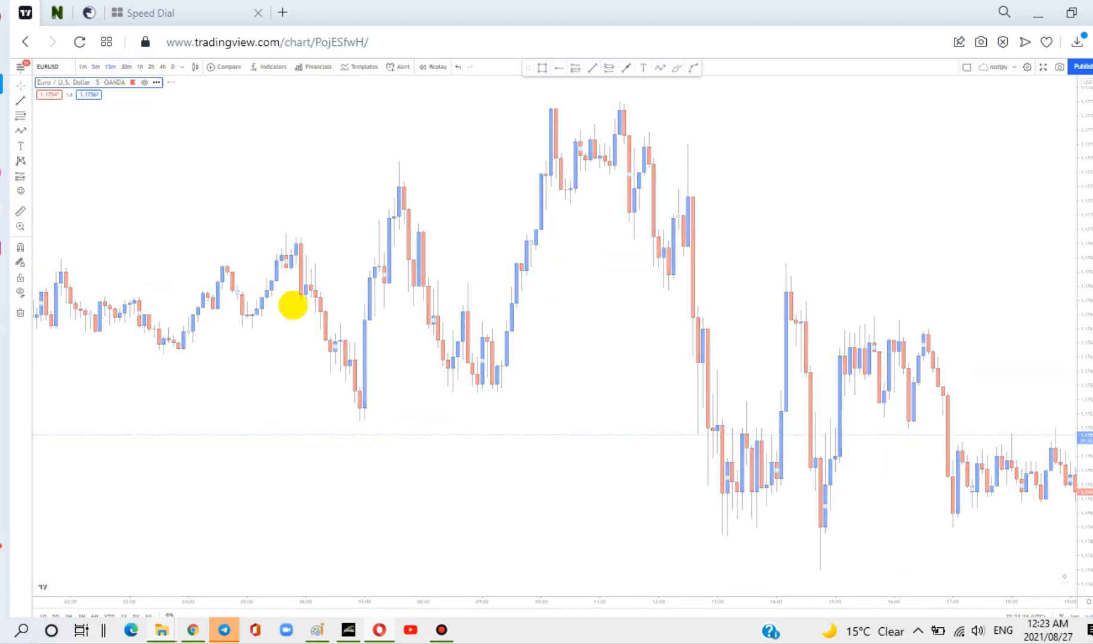
{"action": "left_click_drag", "start_coordinate": [408, 191], "coordinate": [303, 163]}
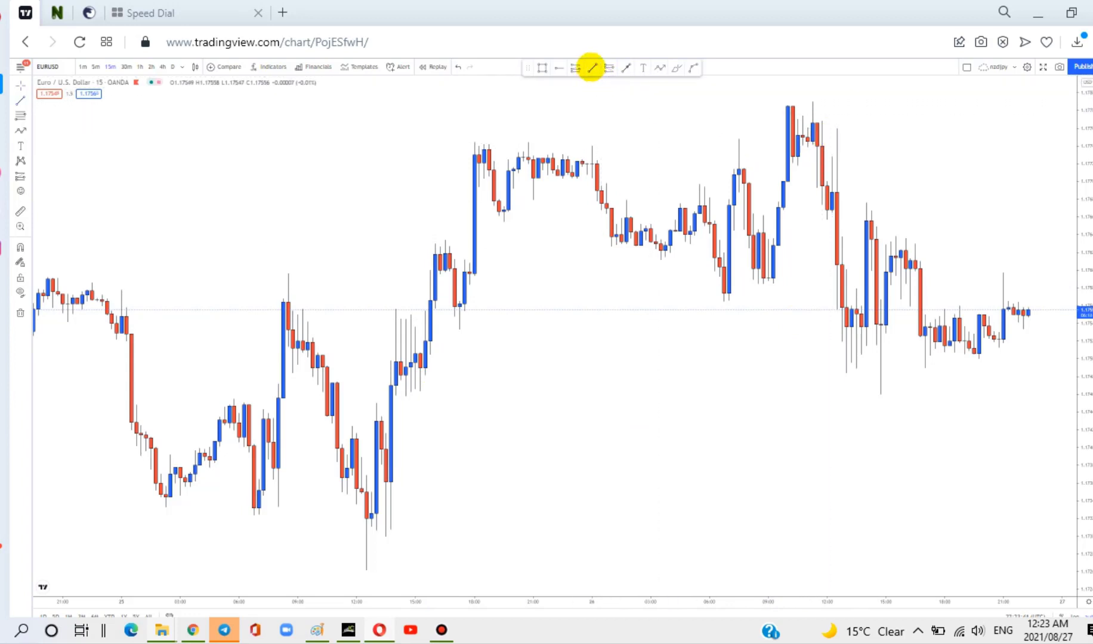
- Draw a rising trend line from the swing low up to the high
{"action": "left_click", "coordinate": [592, 67]}
{"action": "left_click", "coordinate": [386, 508]}
{"action": "left_click", "coordinate": [753, 107]}
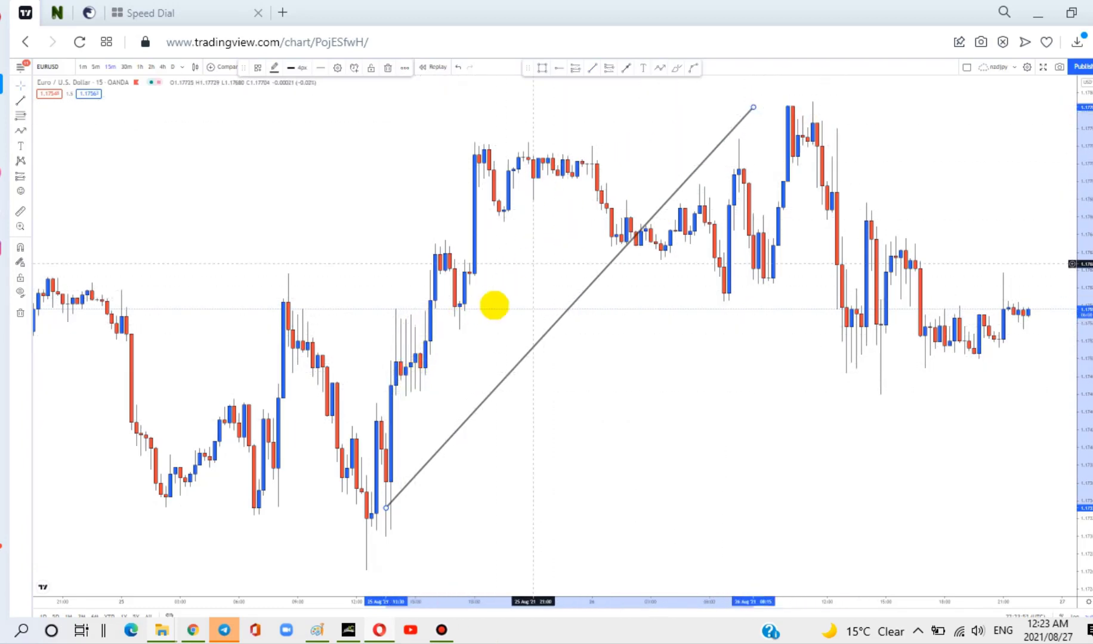
{"action": "left_click", "coordinate": [561, 434]}
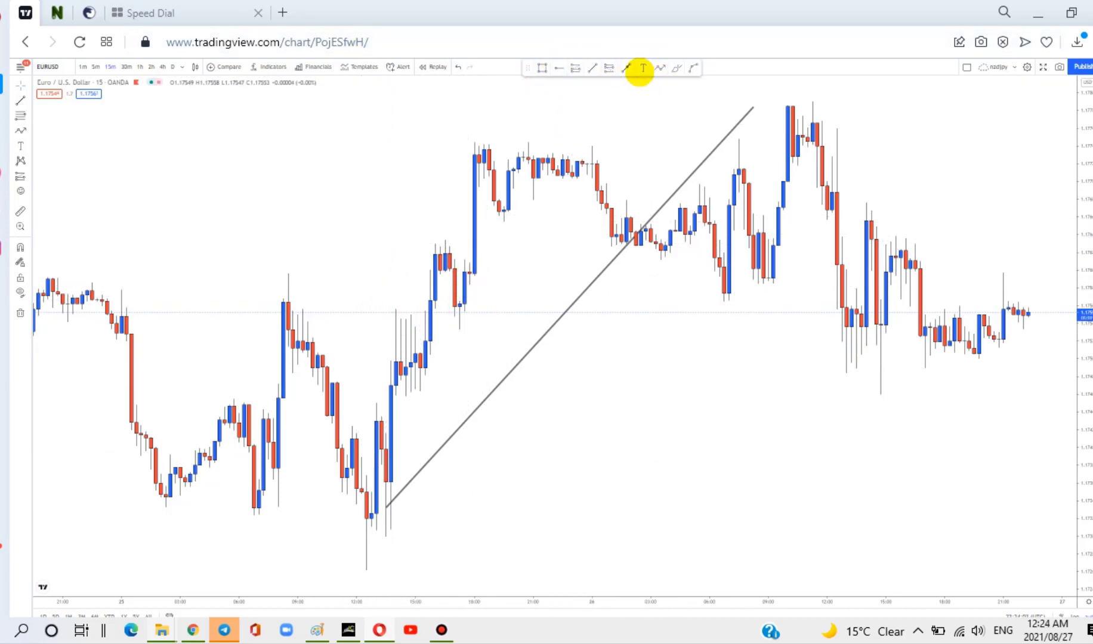
- Add short horizontal lines at the pullback low and high, plus a yellow zone from the breakout candle
{"action": "left_click_drag", "start_coordinate": [450, 329], "coordinate": [498, 329]}
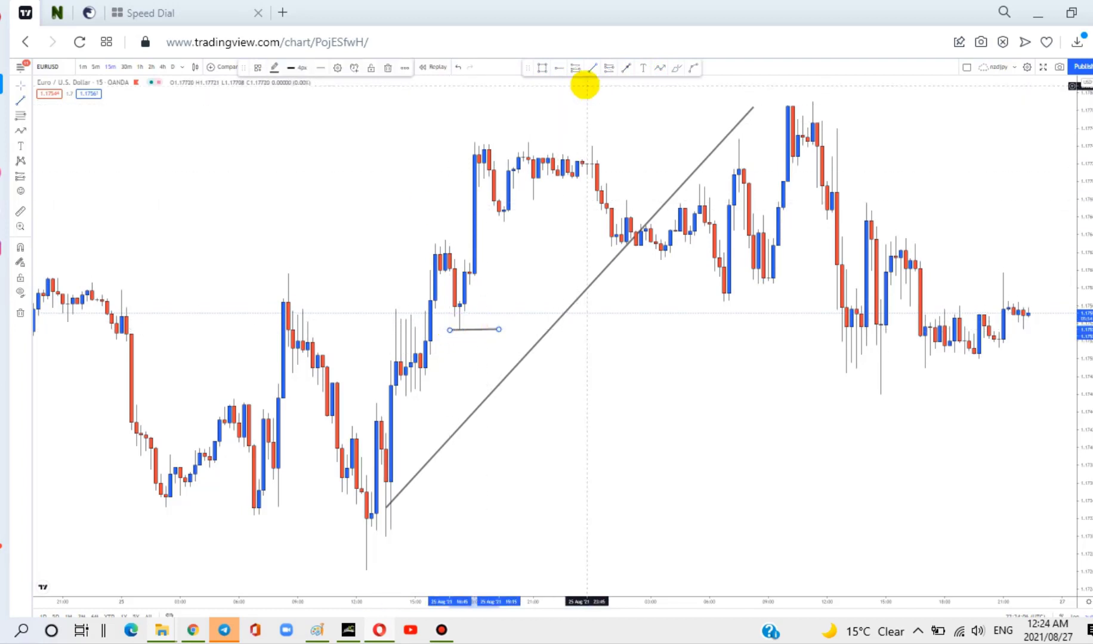
{"action": "left_click", "coordinate": [532, 139]}
{"action": "left_click_drag", "start_coordinate": [430, 239], "coordinate": [499, 236]}
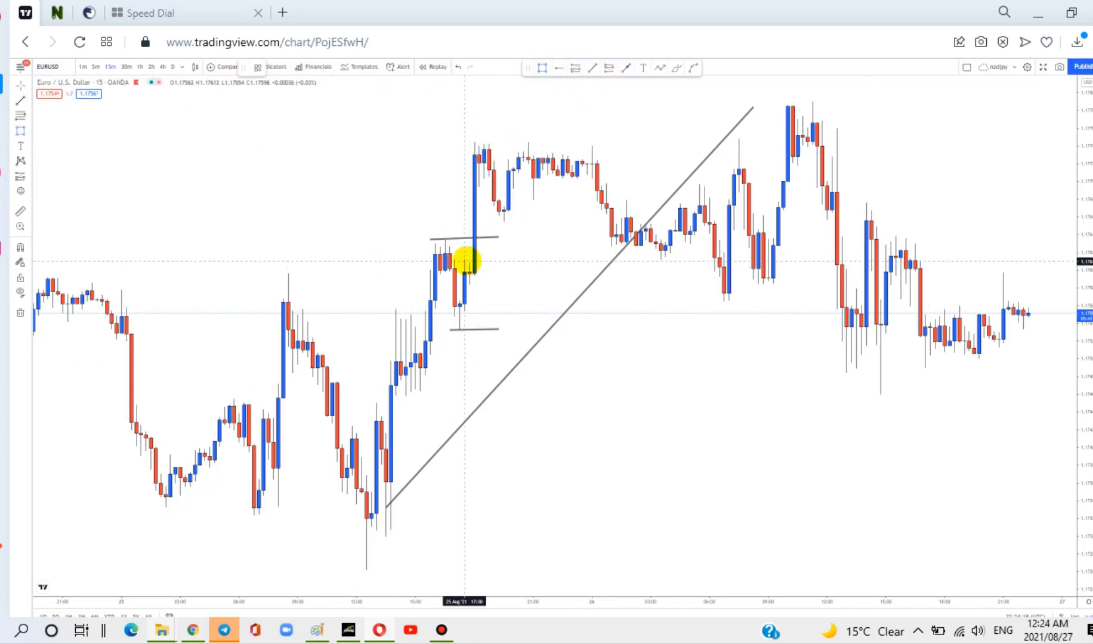
{"action": "mouse_move", "coordinate": [469, 264]}
{"action": "left_mouse_down"}
{"action": "mouse_move", "coordinate": [610, 286]}
{"action": "mouse_move", "coordinate": [786, 293]}
{"action": "left_mouse_up"}
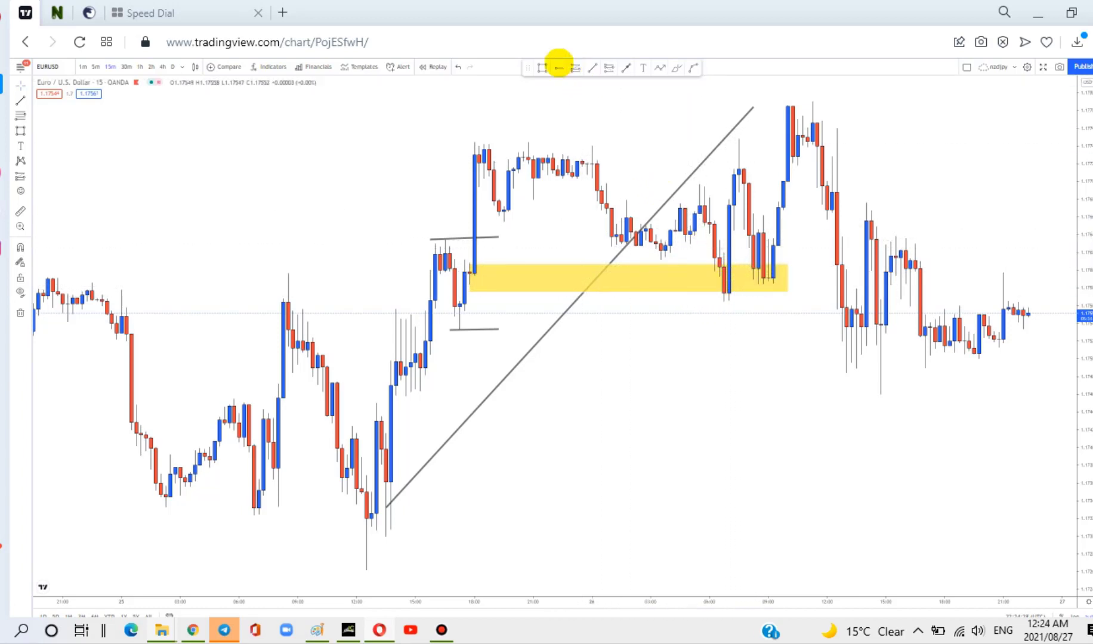
- Place a horizontal ray just below the yellow zone
{"action": "left_click", "coordinate": [559, 68]}
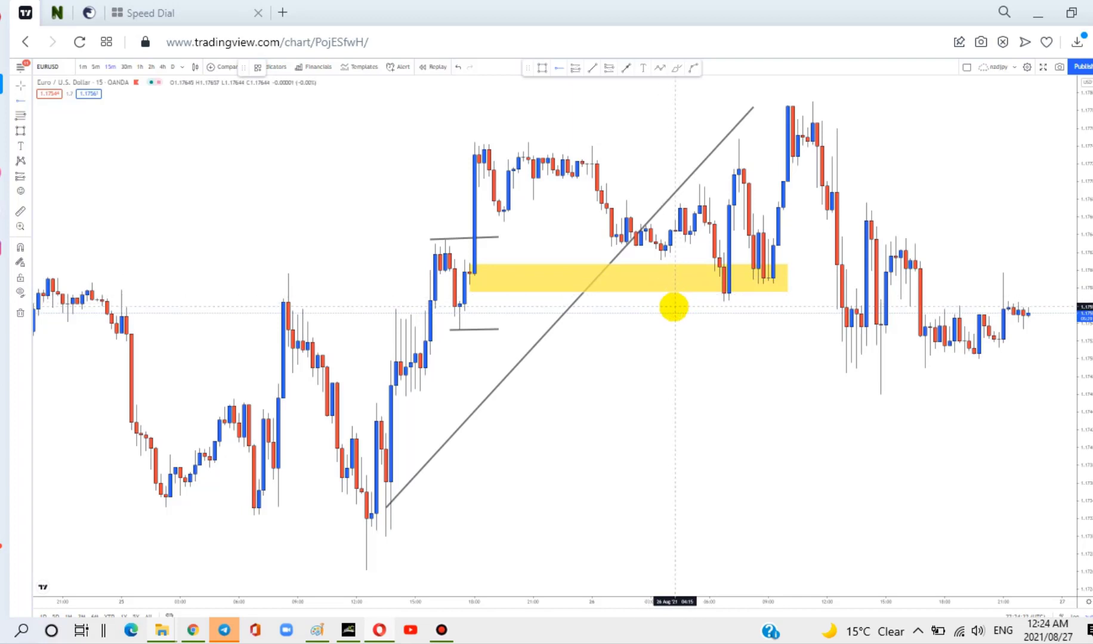
{"action": "left_click", "coordinate": [674, 308]}
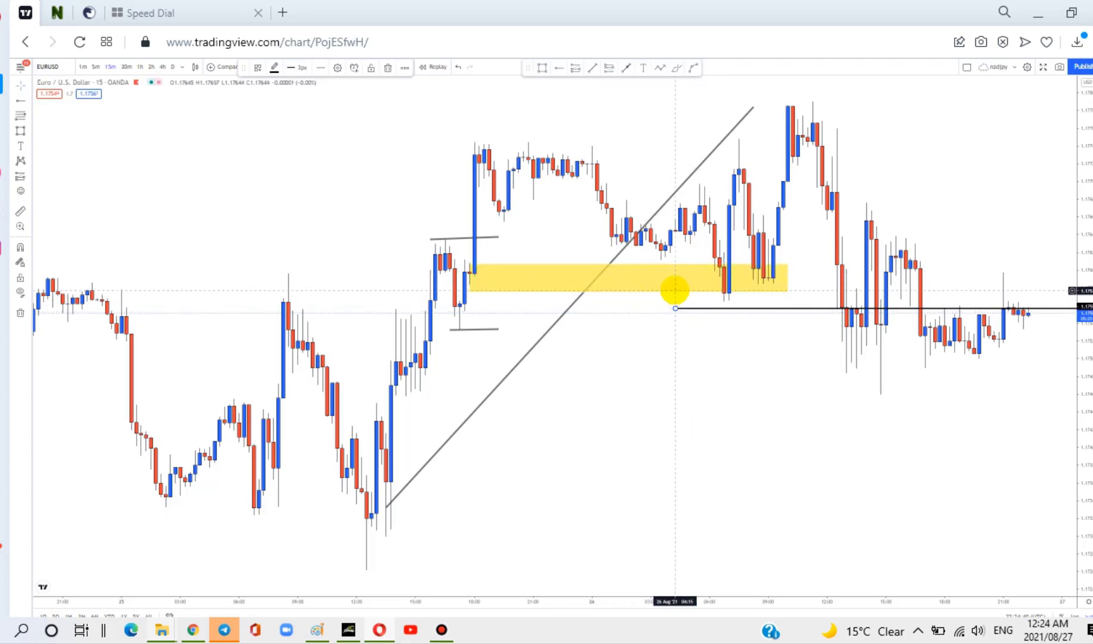
{"action": "left_click", "coordinate": [677, 292]}
{"action": "left_click", "coordinate": [680, 311]}
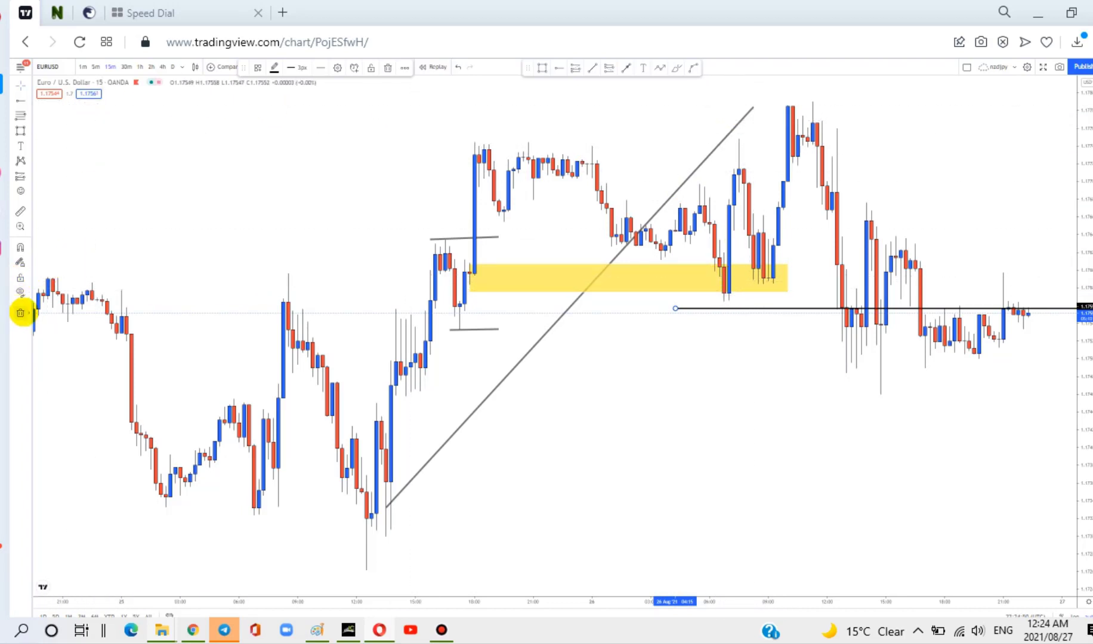
- Remove all drawings from the chart and start a line at the later swing low
{"action": "left_click", "coordinate": [21, 311]}
{"action": "left_click", "coordinate": [593, 67]}
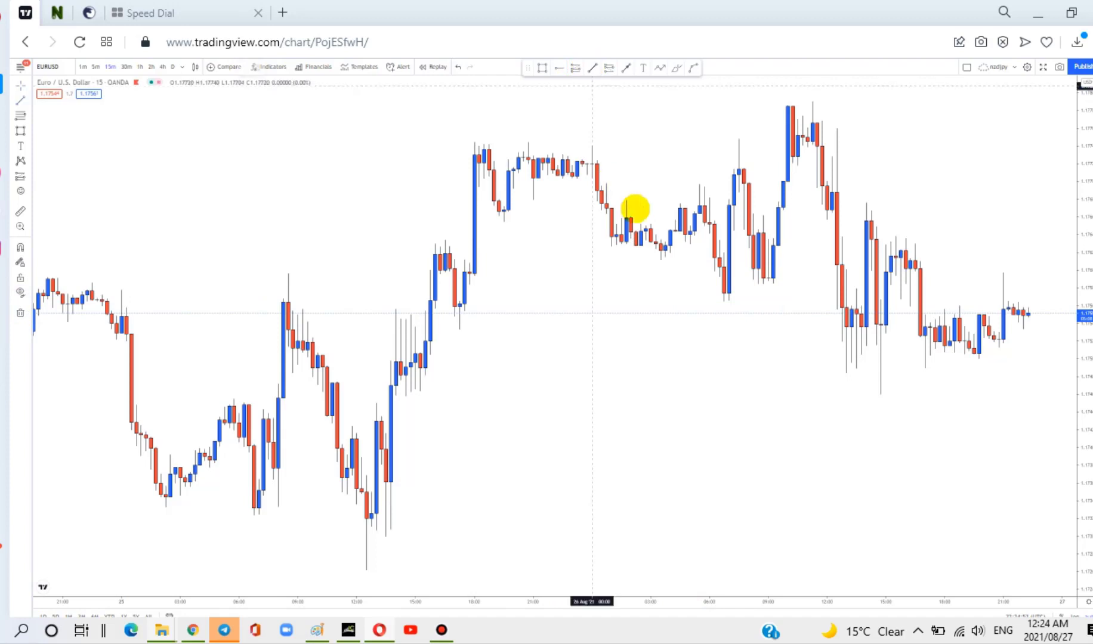
{"action": "left_click", "coordinate": [704, 292]}
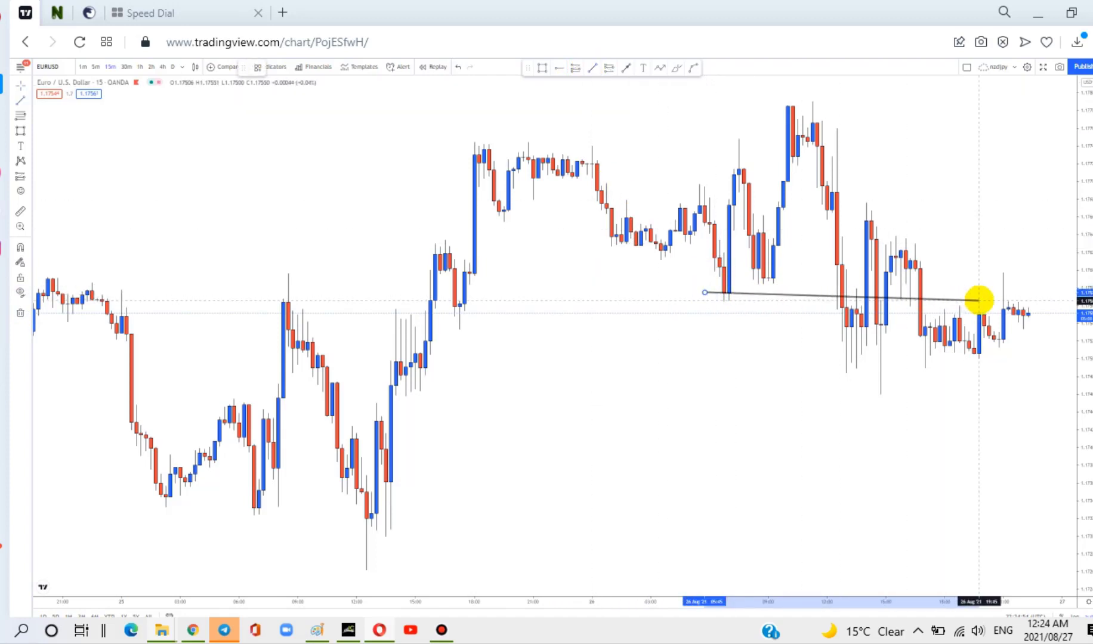
- Finish and delete the test line, then switch EURUSD to 5-minute candles showing earlier bars
{"action": "left_click", "coordinate": [979, 292]}
{"action": "left_click", "coordinate": [733, 456]}
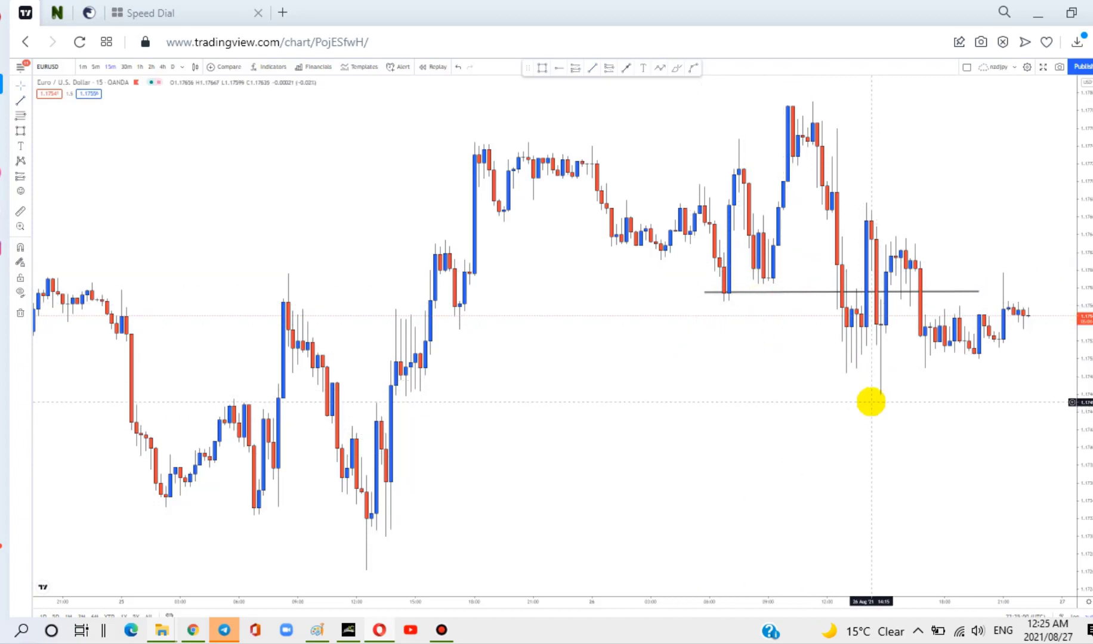
{"action": "left_click", "coordinate": [21, 313]}
{"action": "left_click", "coordinate": [95, 66]}
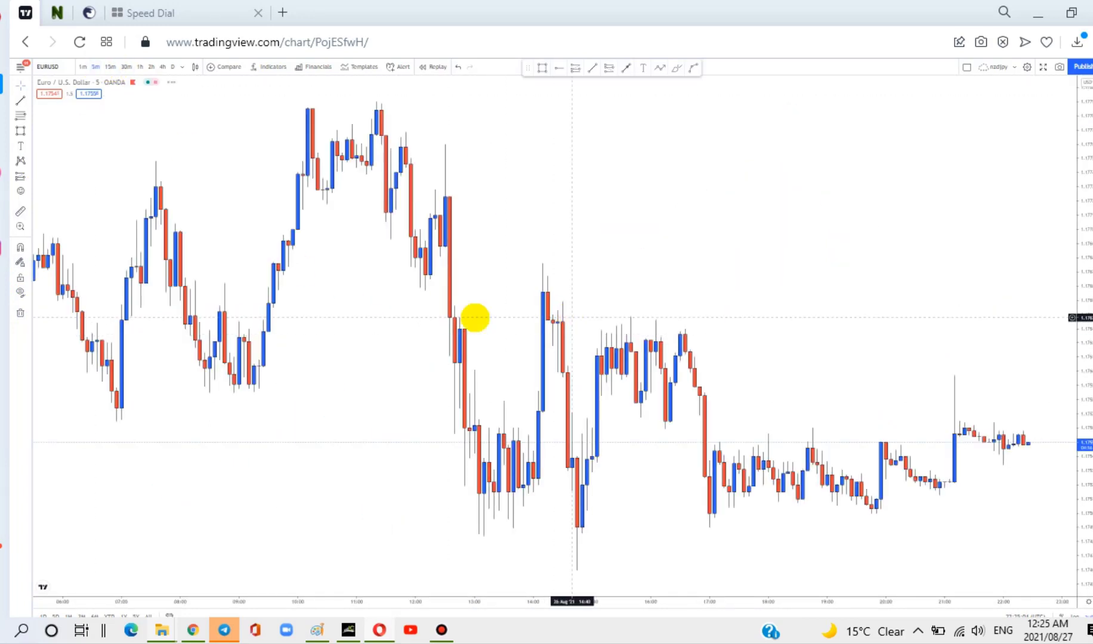
{"action": "left_click_drag", "start_coordinate": [401, 341], "coordinate": [605, 309]}
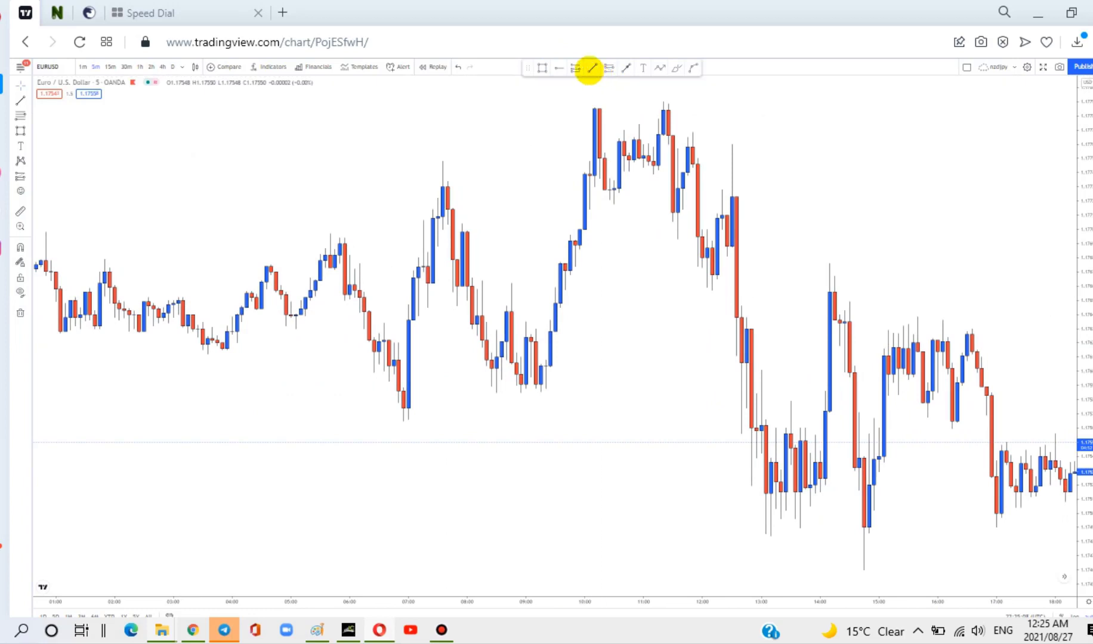
- Draw a horizontal line from the swing low below the double top to the breakdown candle
{"action": "left_click", "coordinate": [589, 67]}
{"action": "left_click", "coordinate": [604, 204]}
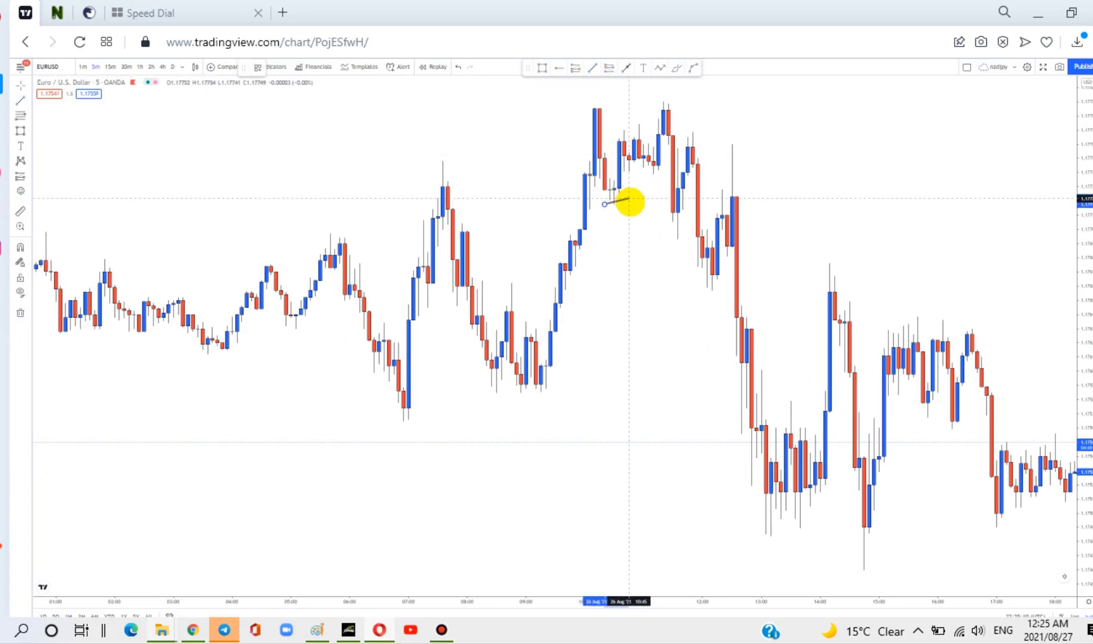
{"action": "left_click", "coordinate": [637, 205]}
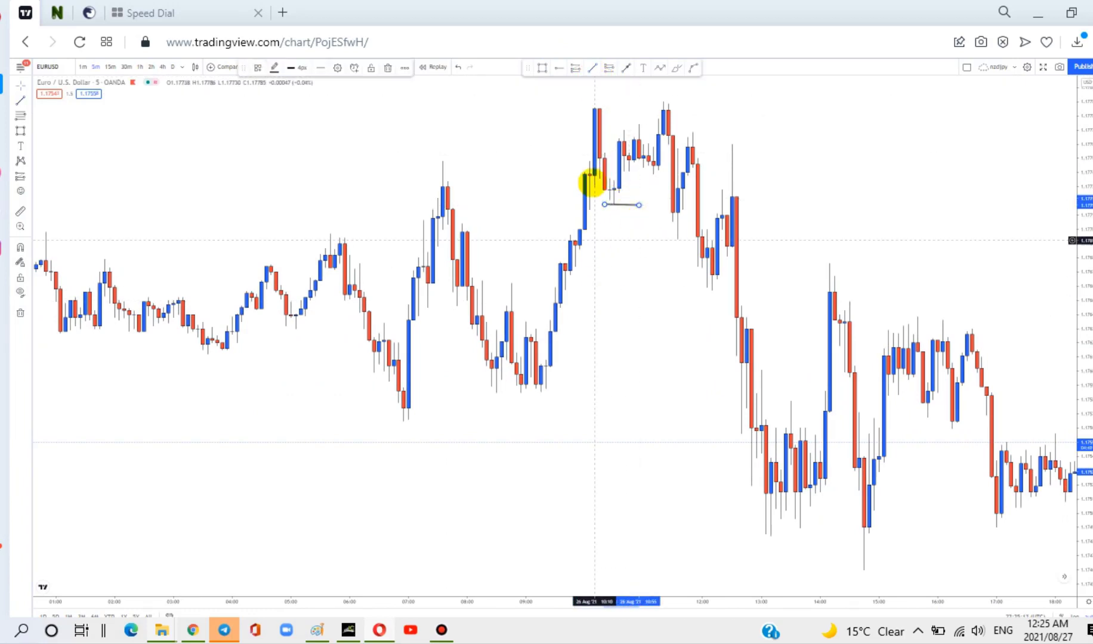
{"action": "left_click_drag", "start_coordinate": [638, 205], "coordinate": [732, 204]}
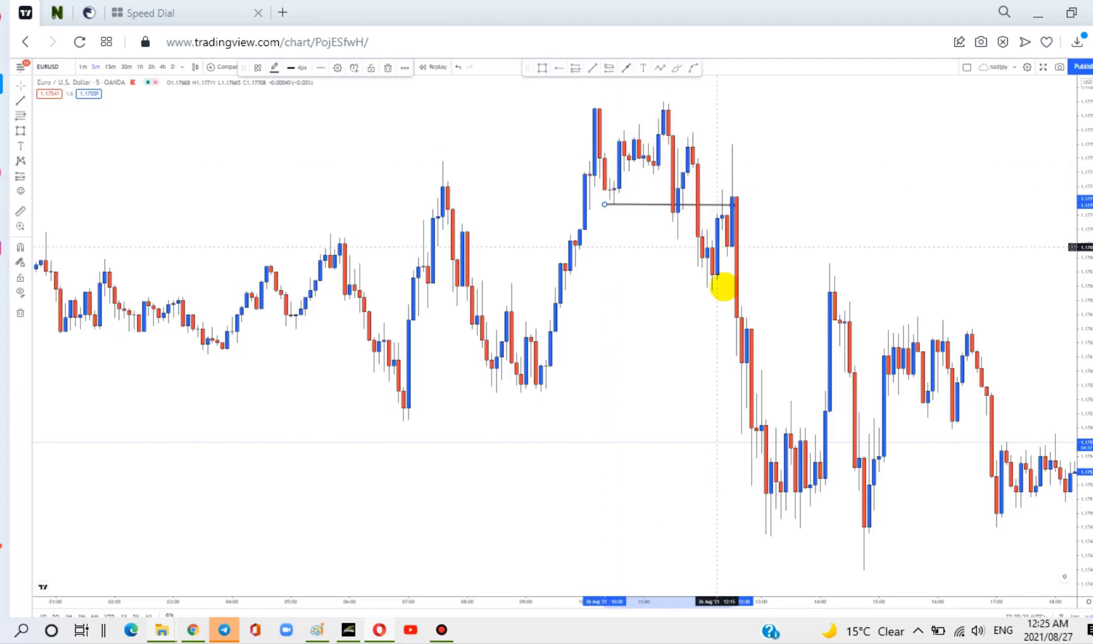
{"action": "left_click", "coordinate": [658, 363]}
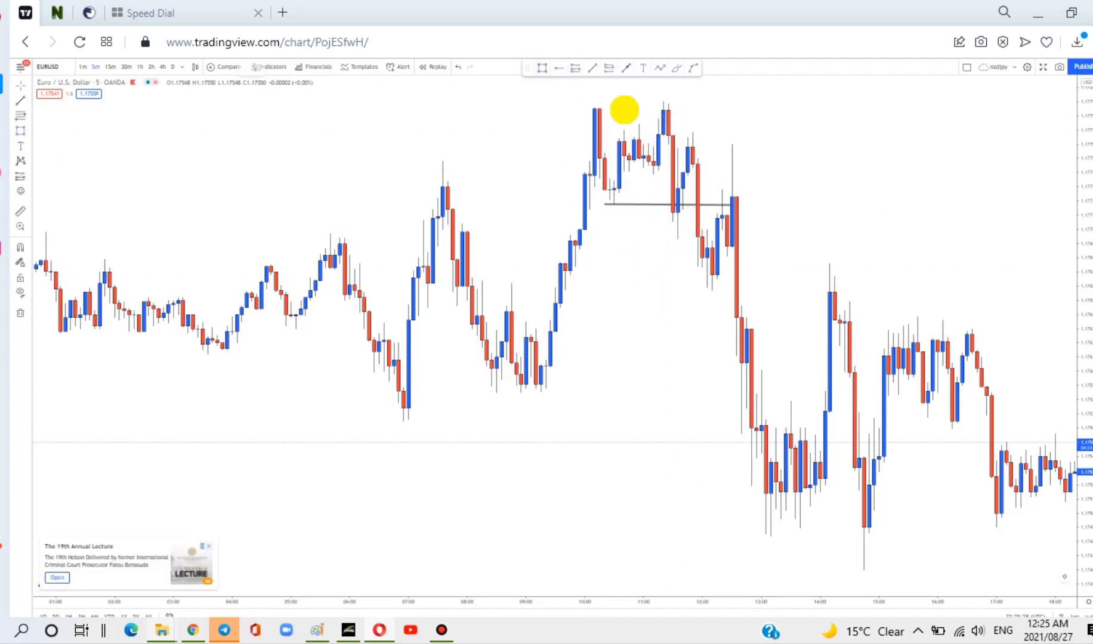
- Draw a yellow supply zone from the top candle's high and mark the new swing low with a short line
{"action": "left_click_drag", "start_coordinate": [662, 102], "coordinate": [839, 133]}
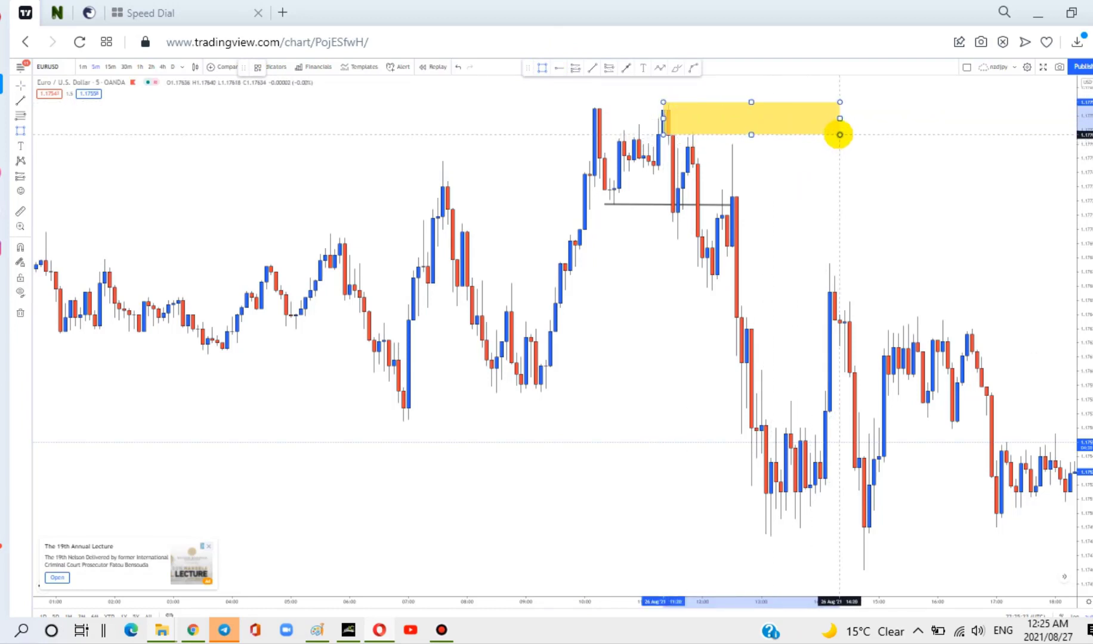
{"action": "left_click", "coordinate": [869, 254]}
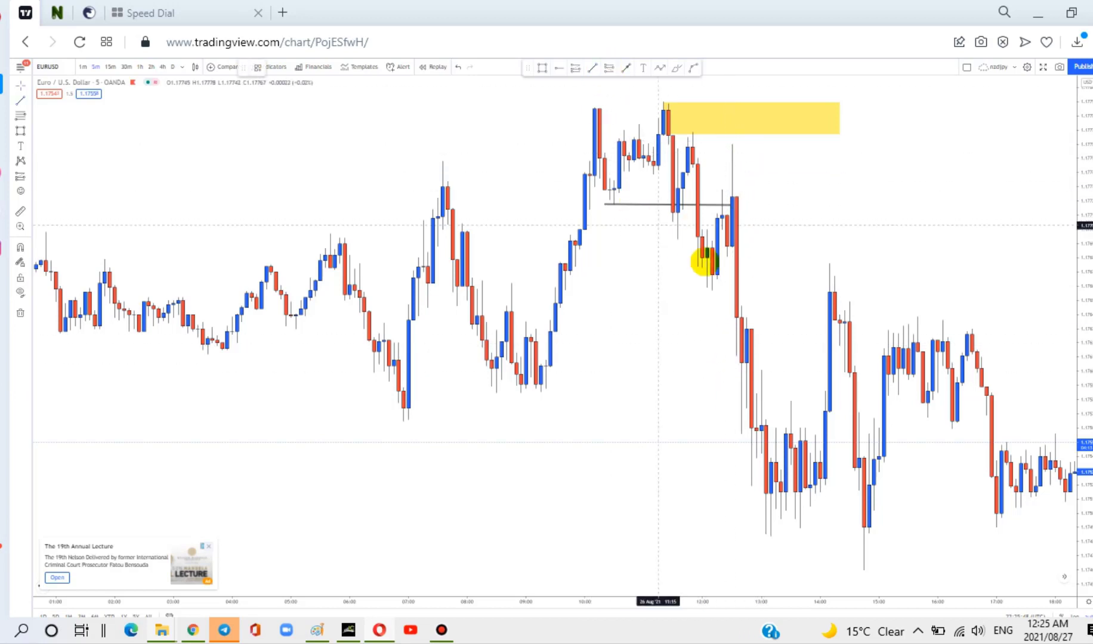
{"action": "left_click", "coordinate": [706, 292]}
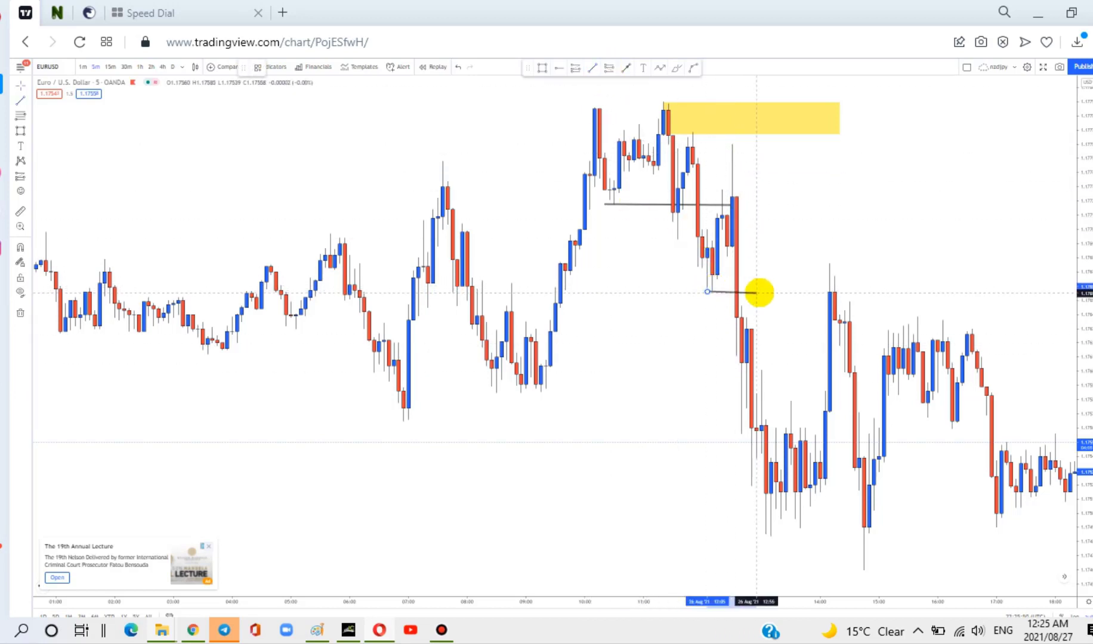
{"action": "left_click", "coordinate": [770, 292]}
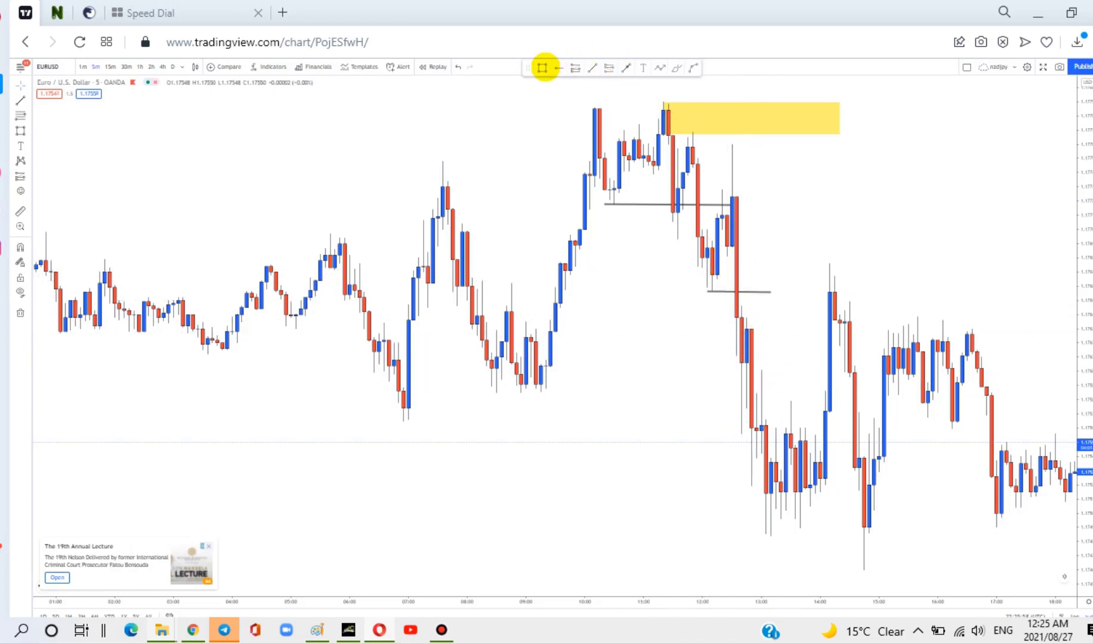
- Add a second, larger yellow supply zone to the right, then scroll back to the 25 Aug candles
{"action": "left_click_drag", "start_coordinate": [732, 144], "coordinate": [1001, 246]}
{"action": "left_click", "coordinate": [607, 457]}
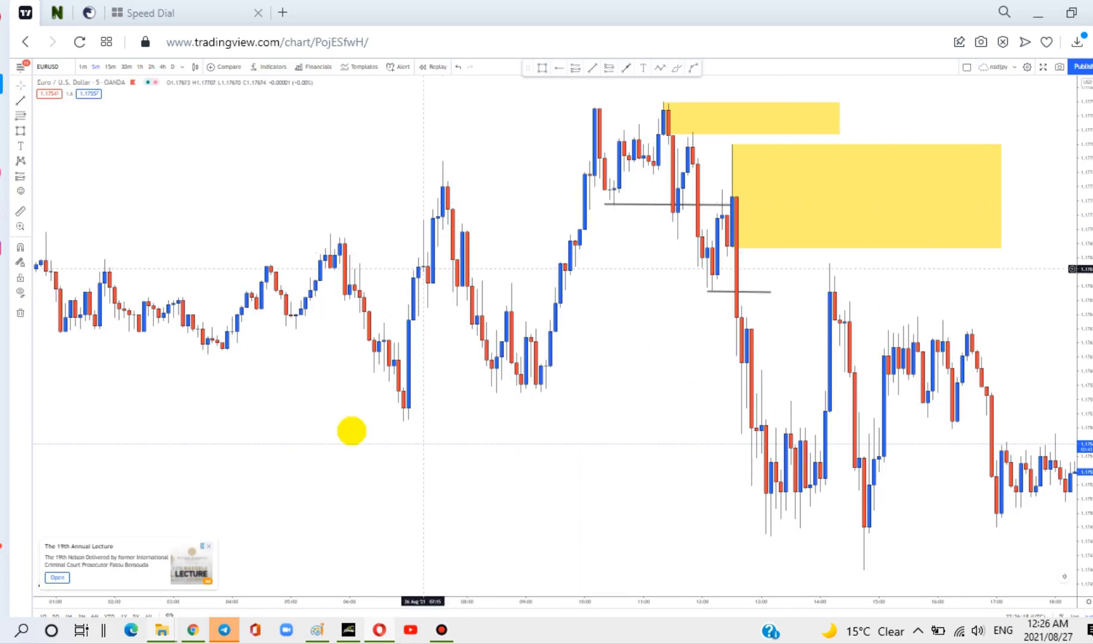
{"action": "left_click_drag", "start_coordinate": [302, 419], "coordinate": [749, 331]}
{"action": "left_click_drag", "start_coordinate": [336, 427], "coordinate": [605, 398]}
{"action": "left_click_drag", "start_coordinate": [591, 327], "coordinate": [495, 337]}
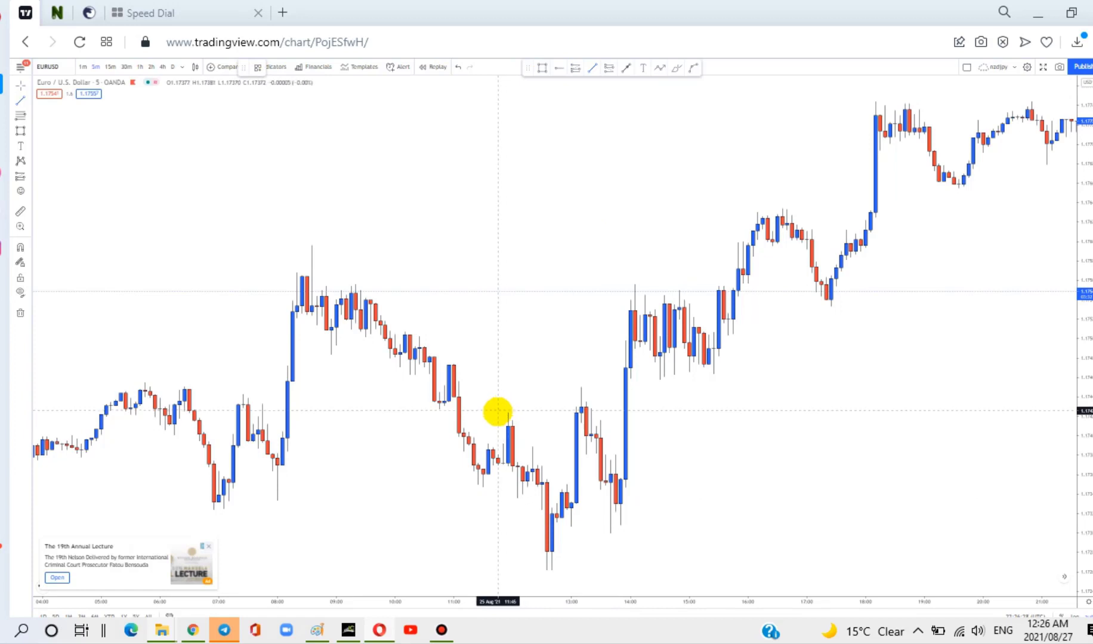
- Draw the swing-high and session-low lines, extending the swing-high line past the breakout candle
{"action": "mouse_move", "coordinate": [522, 425]}
{"action": "left_mouse_down"}
{"action": "mouse_move", "coordinate": [608, 361]}
{"action": "mouse_move", "coordinate": [528, 411]}
{"action": "left_mouse_up"}
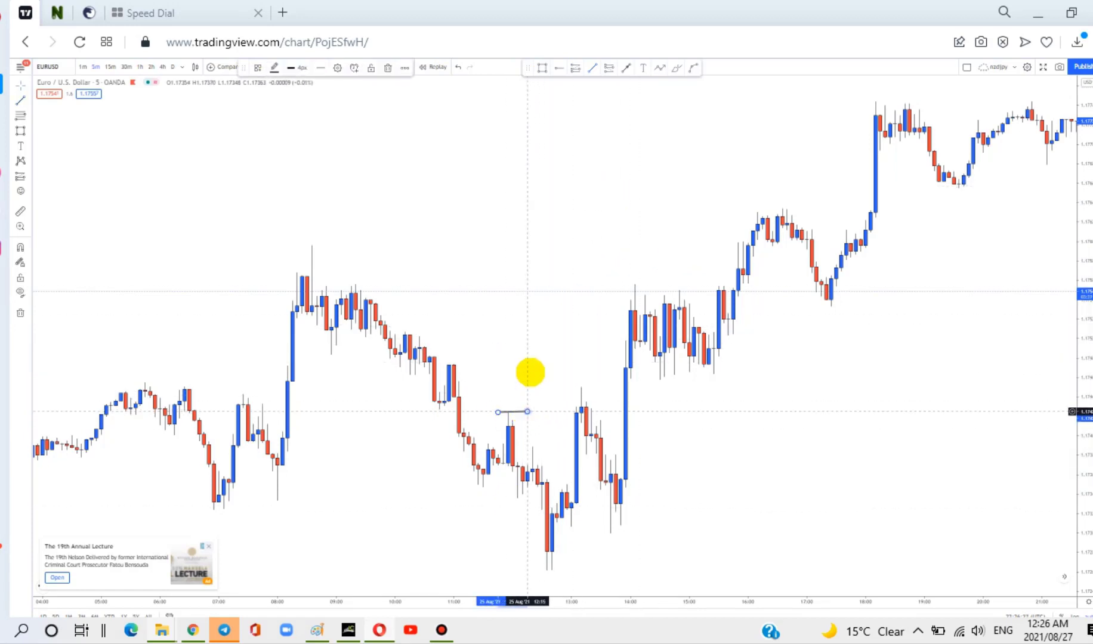
{"action": "key", "text": "Escape"}
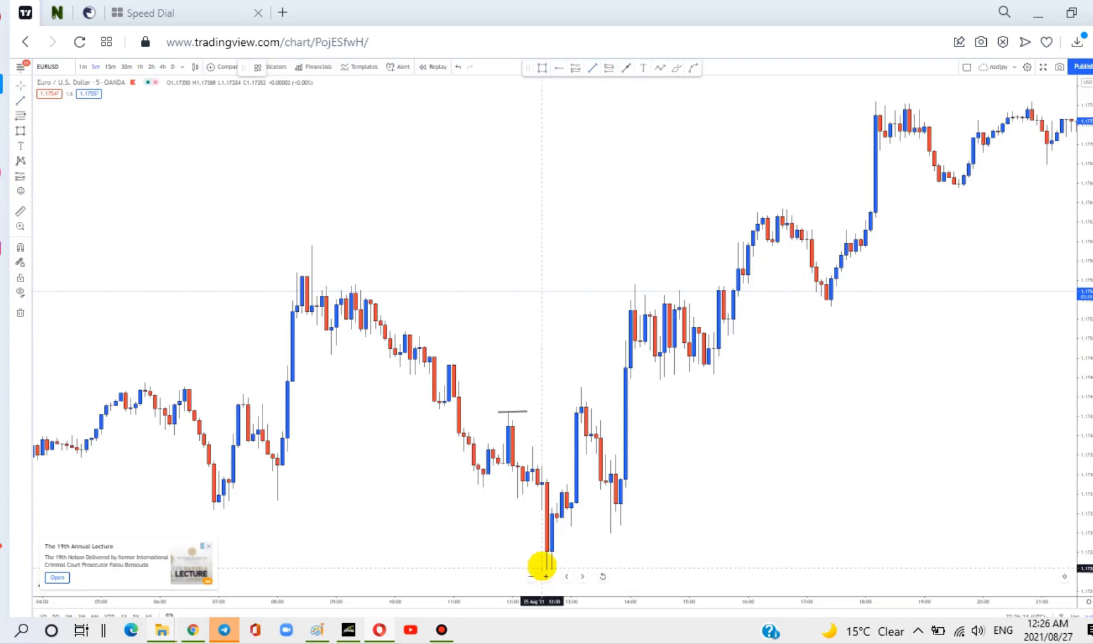
{"action": "left_click_drag", "start_coordinate": [547, 568], "coordinate": [596, 567]}
{"action": "key", "text": "Escape"}
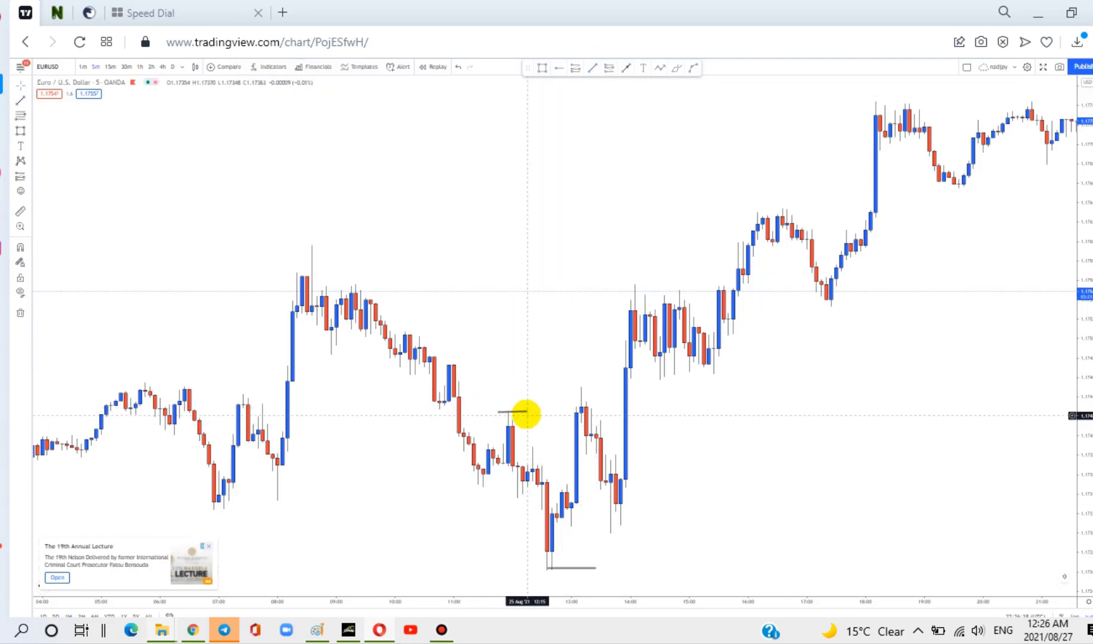
{"action": "left_click_drag", "start_coordinate": [528, 412], "coordinate": [677, 411]}
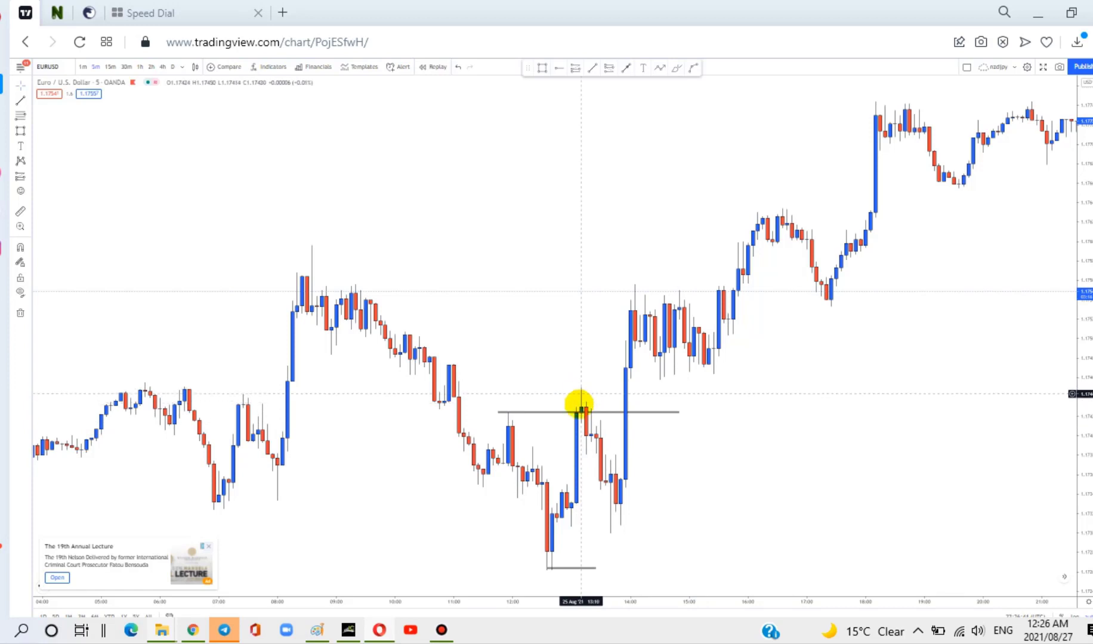
{"action": "left_click", "coordinate": [596, 410]}
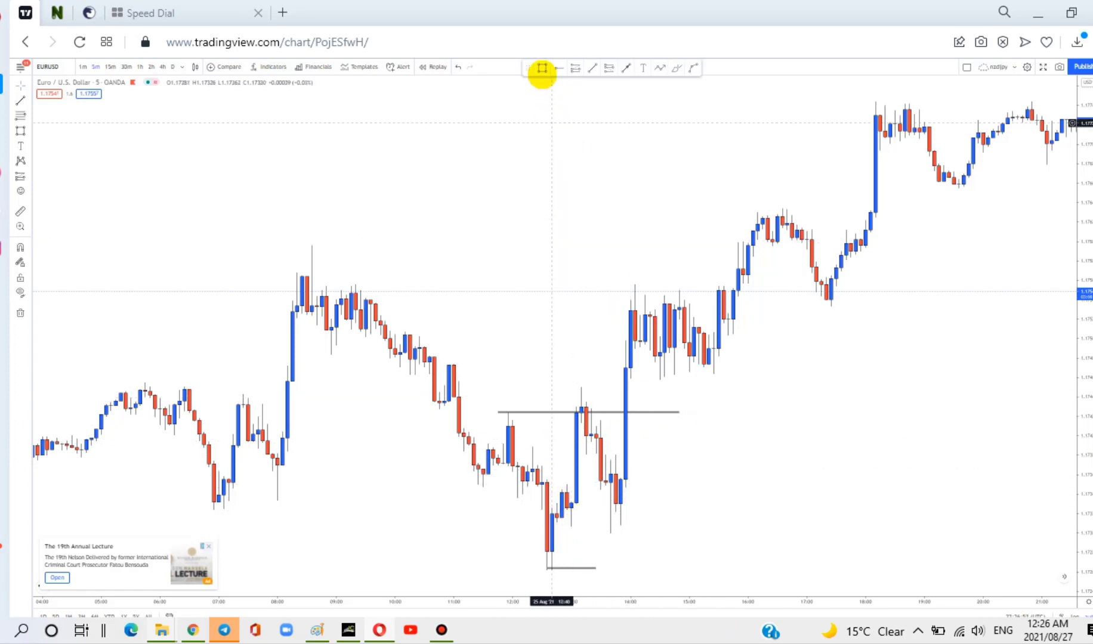
- Add a yellow demand zone above the session low and a horizontal ray just below it
{"action": "left_click", "coordinate": [543, 67]}
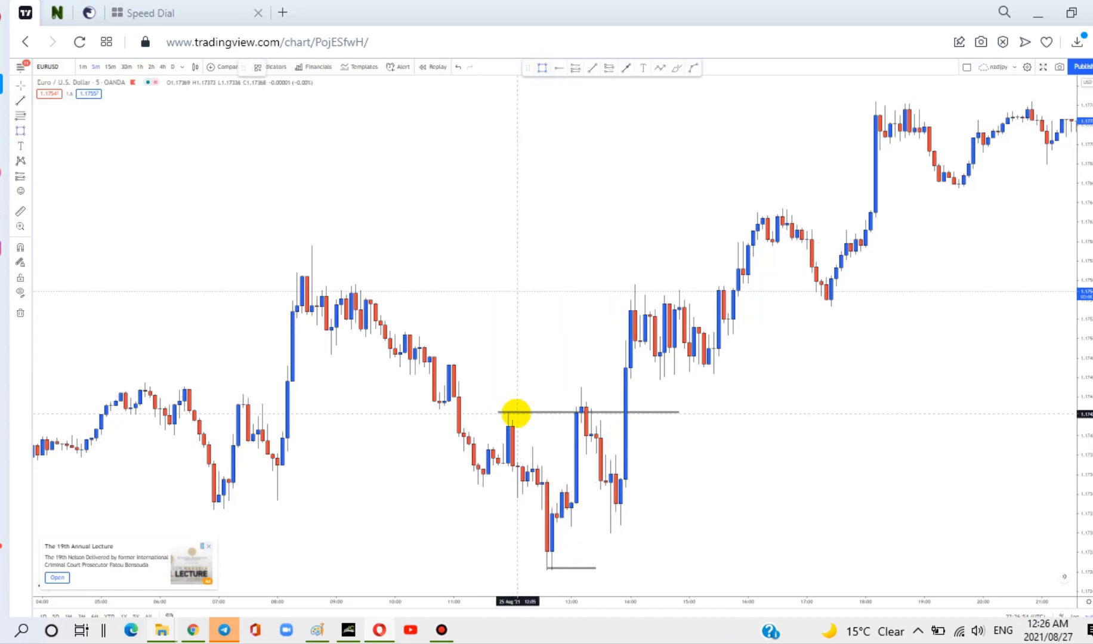
{"action": "left_click_drag", "start_coordinate": [566, 484], "coordinate": [718, 511]}
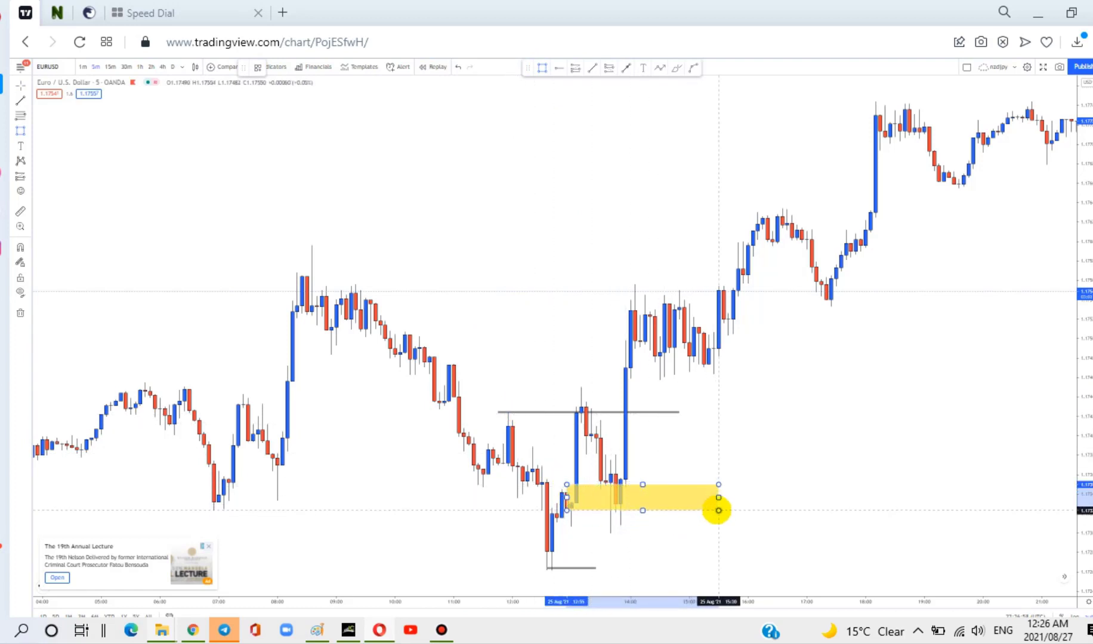
{"action": "left_click", "coordinate": [642, 458]}
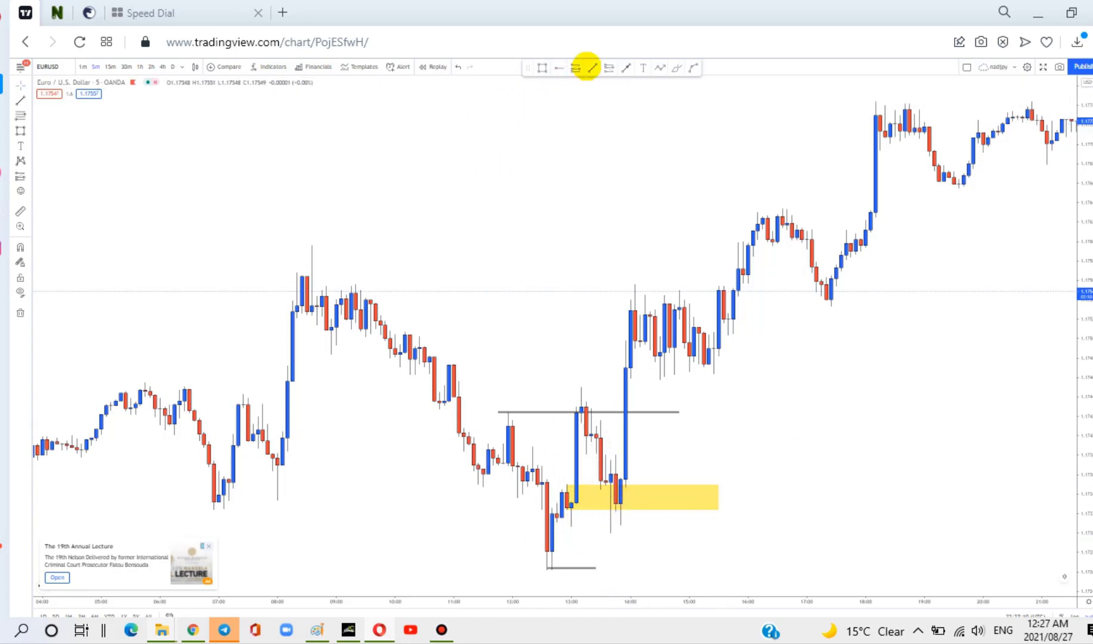
{"action": "left_click", "coordinate": [565, 67]}
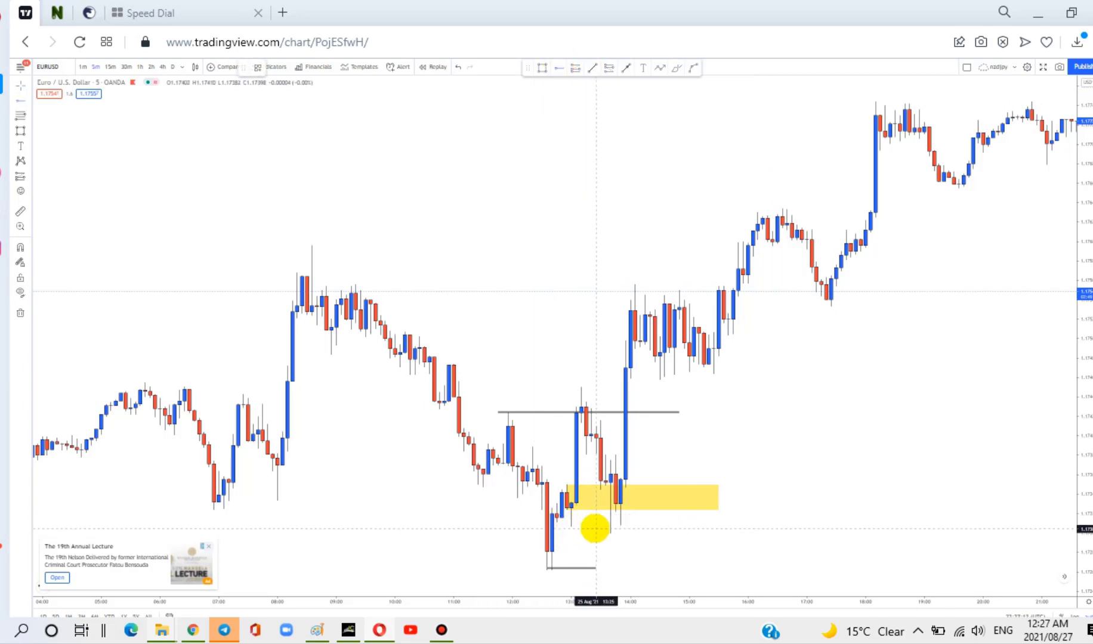
{"action": "left_click", "coordinate": [601, 526]}
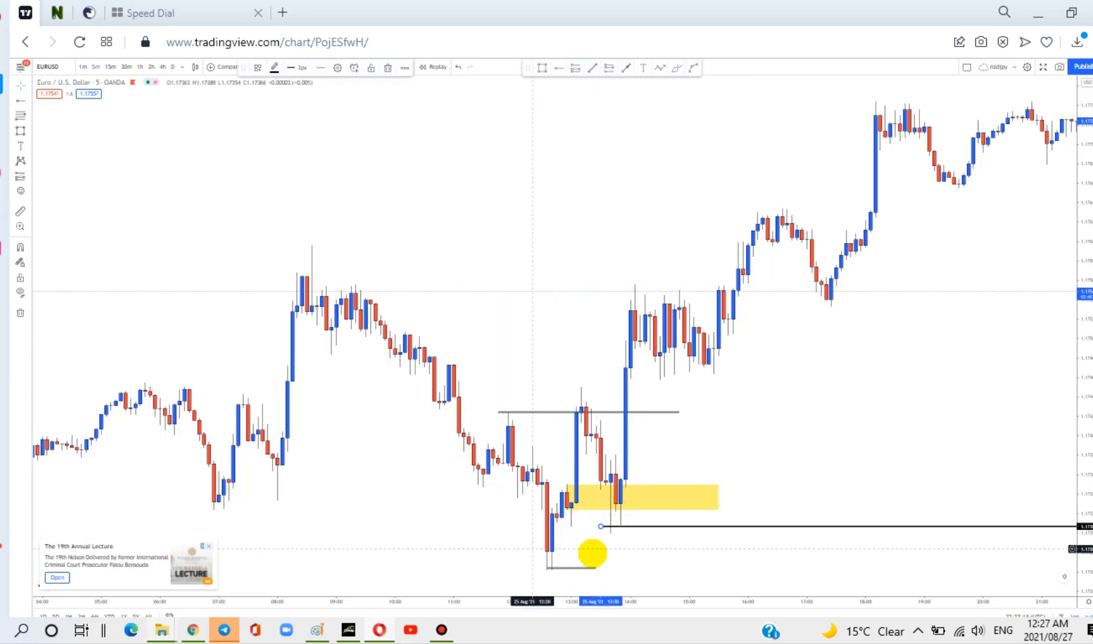
{"action": "left_click", "coordinate": [608, 520]}
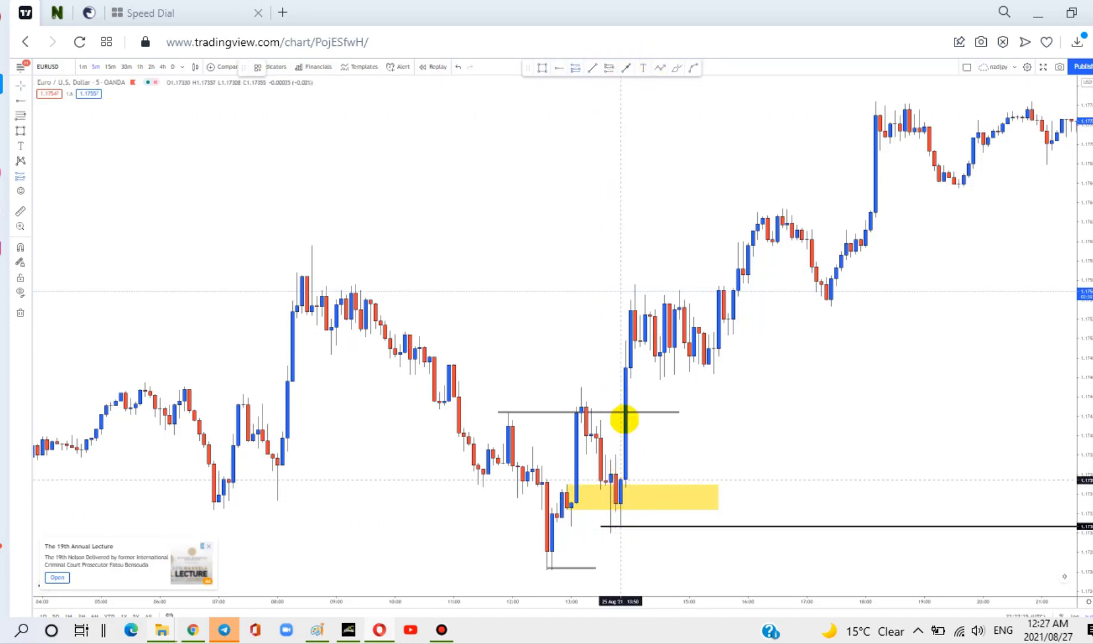
- Place a long position at the demand zone with a raised target and tighter stop, then clear all drawings
{"action": "left_click", "coordinate": [615, 405]}
{"action": "left_click_drag", "start_coordinate": [621, 387], "coordinate": [566, 273]}
{"action": "left_click_drag", "start_coordinate": [620, 574], "coordinate": [603, 546]}
{"action": "left_click", "coordinate": [397, 480]}
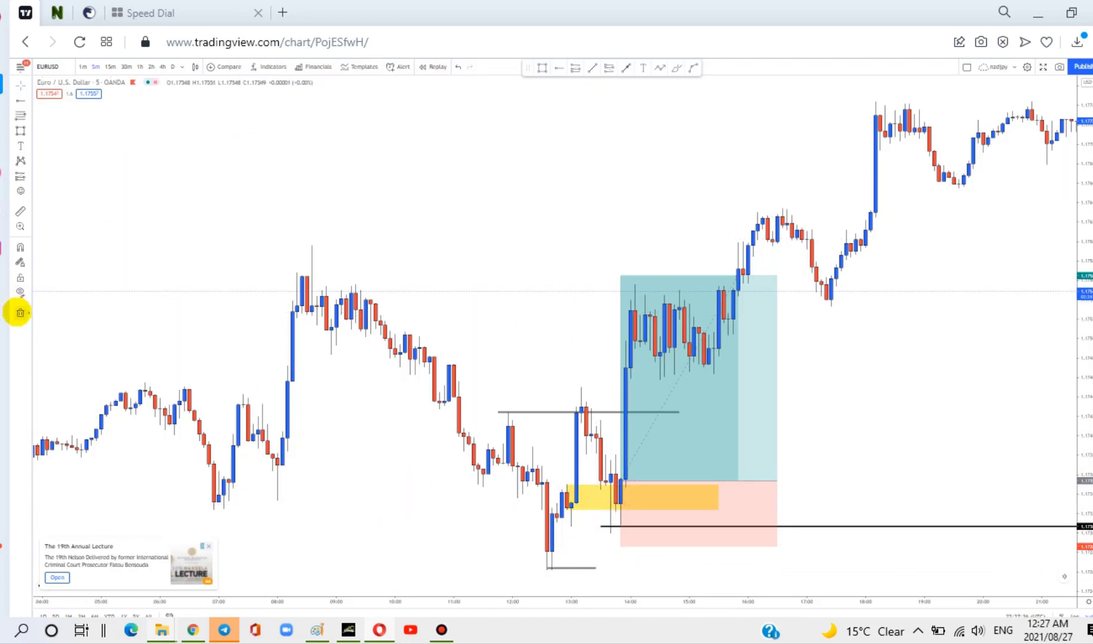
{"action": "left_click", "coordinate": [21, 312]}
{"action": "scroll", "coordinate": [496, 317], "scroll_direction": "right", "scroll_amount": 5}
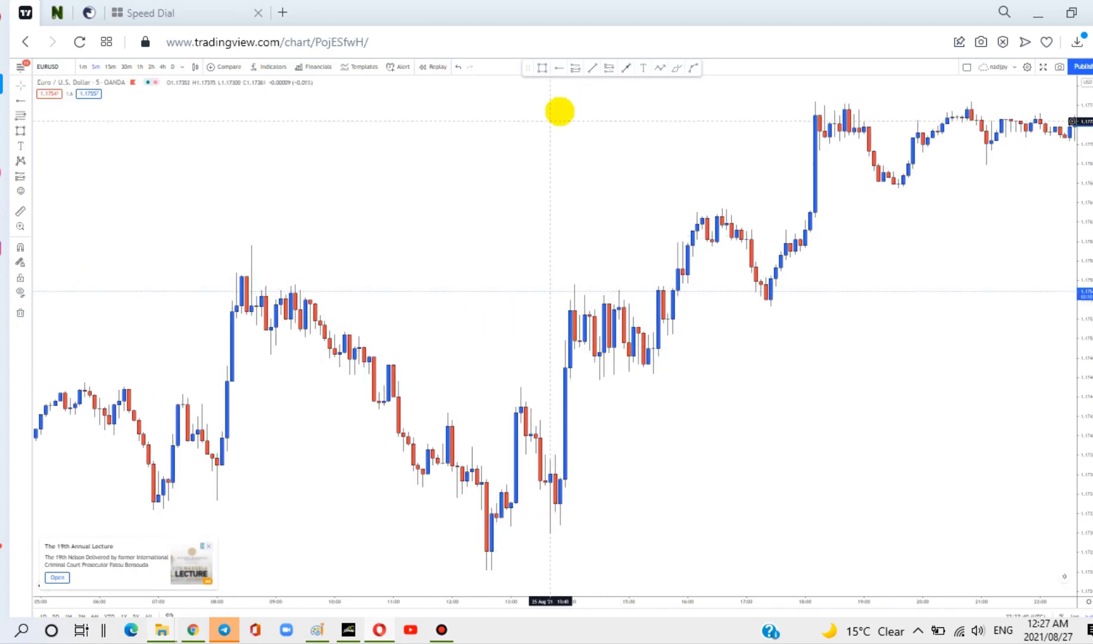
- Redraw the range-low trend line and extend the breakout line across the pullback
{"action": "left_click", "coordinate": [593, 69]}
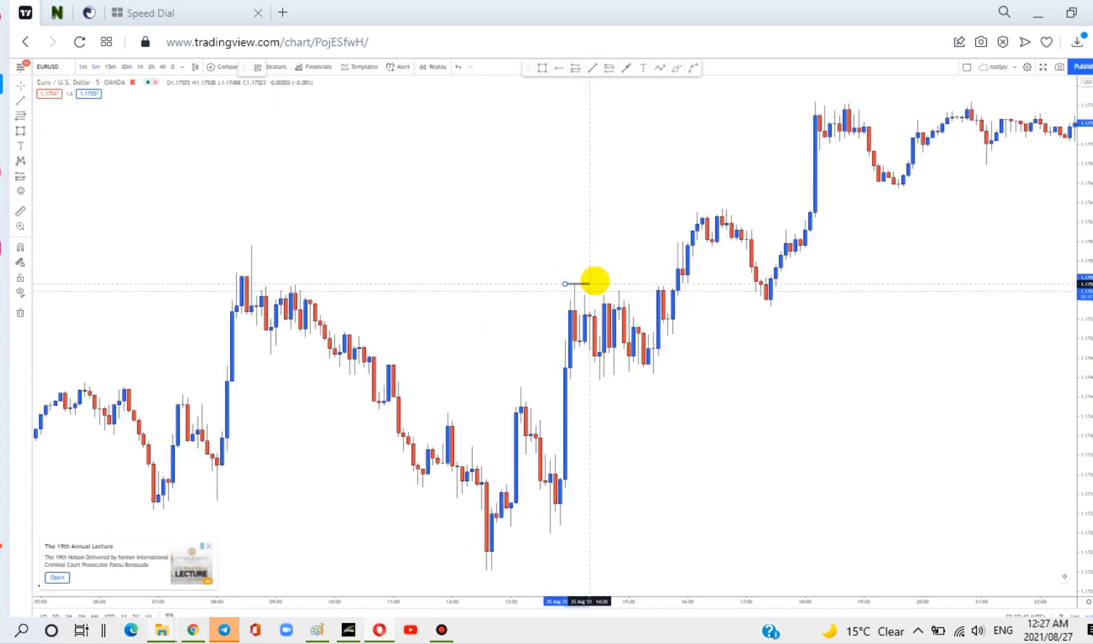
{"action": "left_click", "coordinate": [593, 68]}
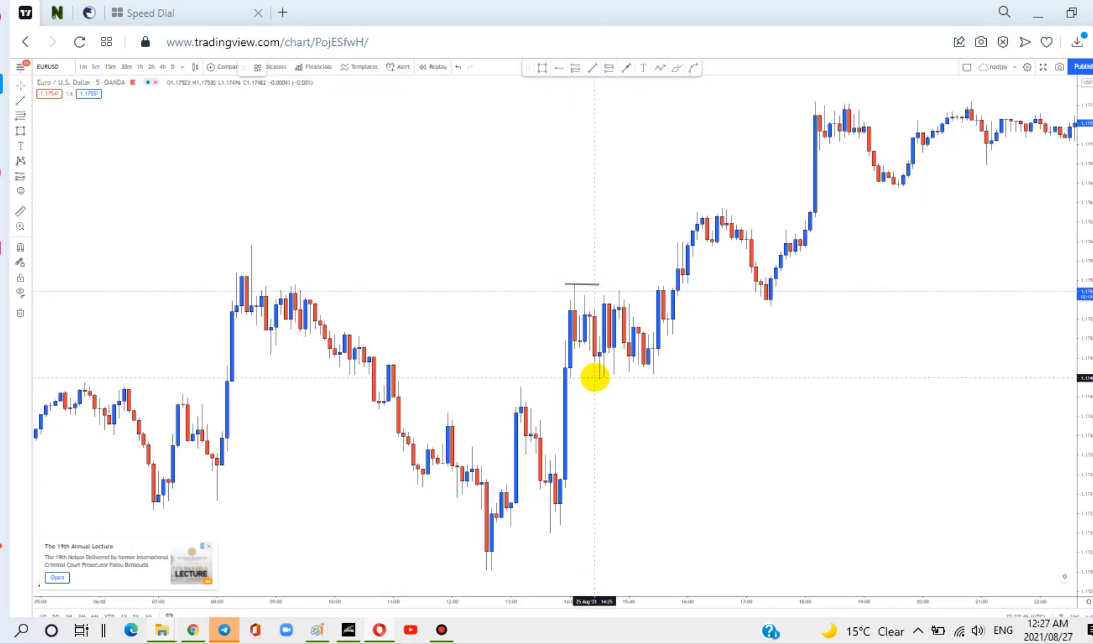
{"action": "left_click", "coordinate": [595, 377]}
{"action": "left_click", "coordinate": [643, 378]}
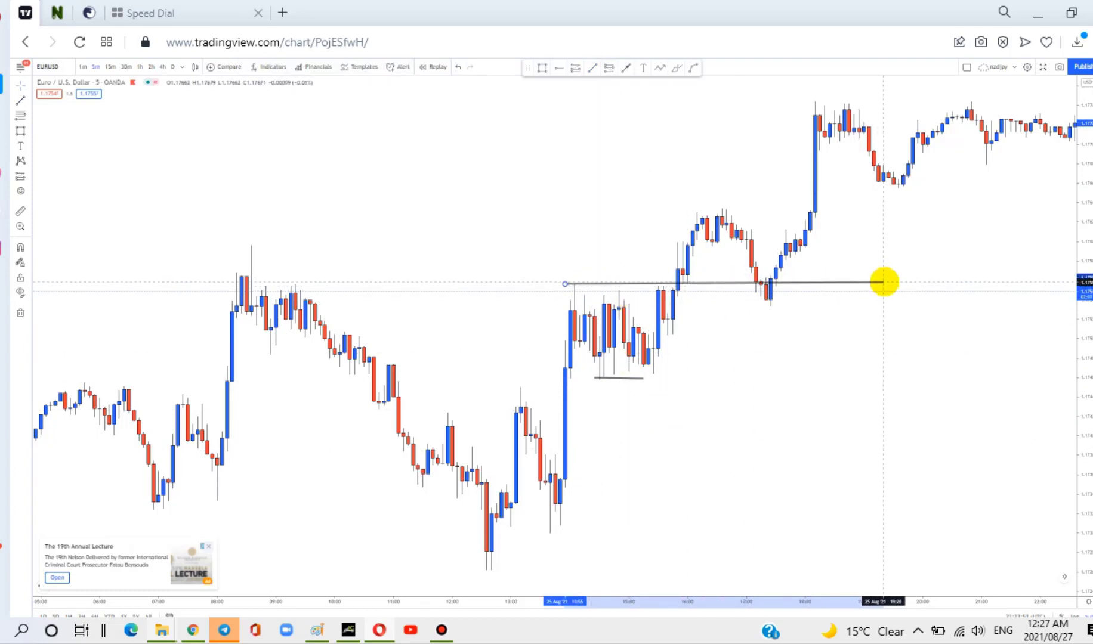
{"action": "left_click", "coordinate": [883, 285]}
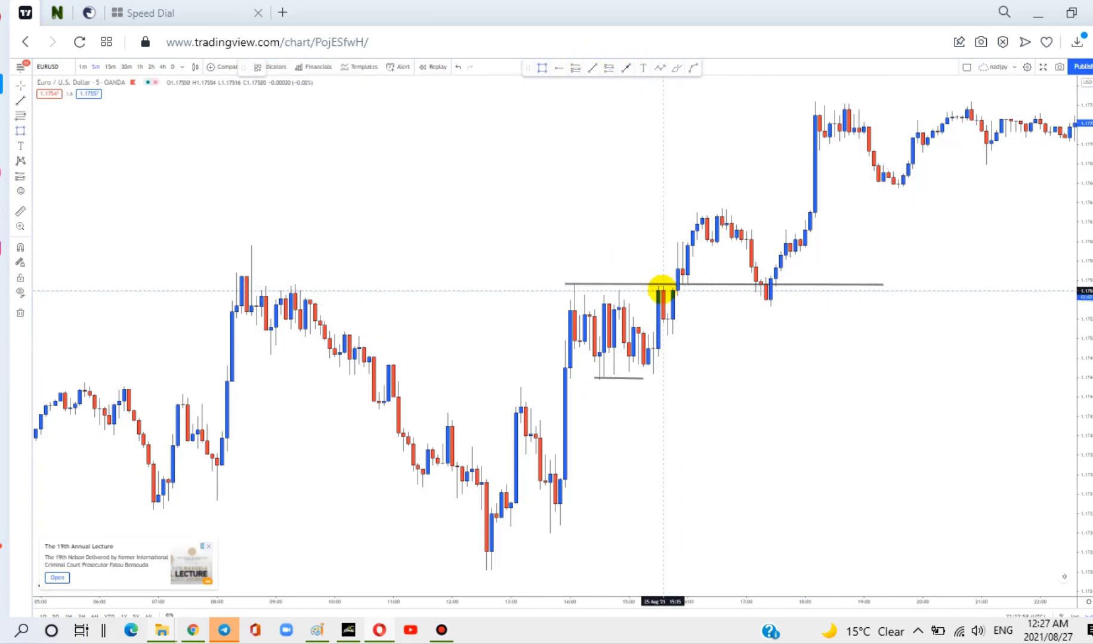
- Add a yellow demand zone below the breakout level and a long position at the retest
{"action": "left_click", "coordinate": [658, 284]}
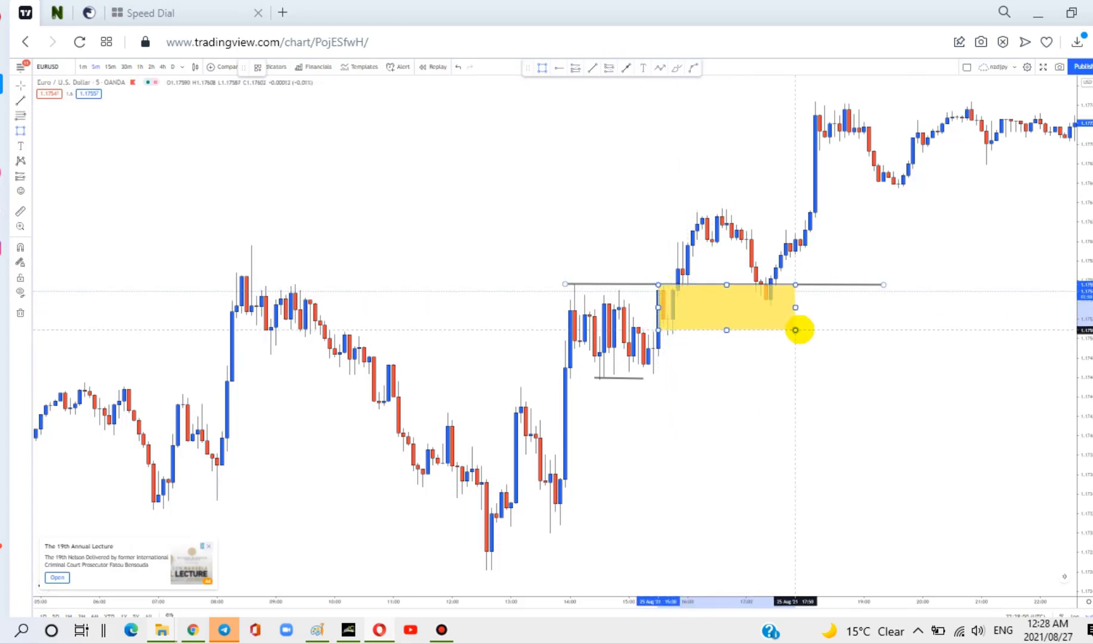
{"action": "left_click", "coordinate": [859, 323]}
{"action": "left_click", "coordinate": [815, 473]}
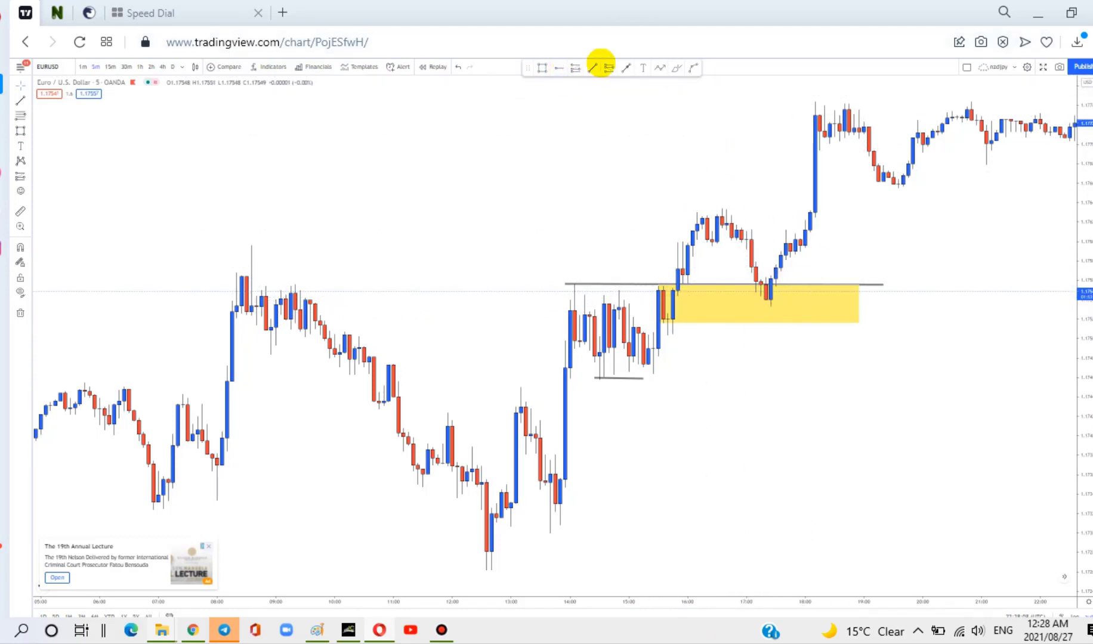
{"action": "left_click", "coordinate": [609, 64]}
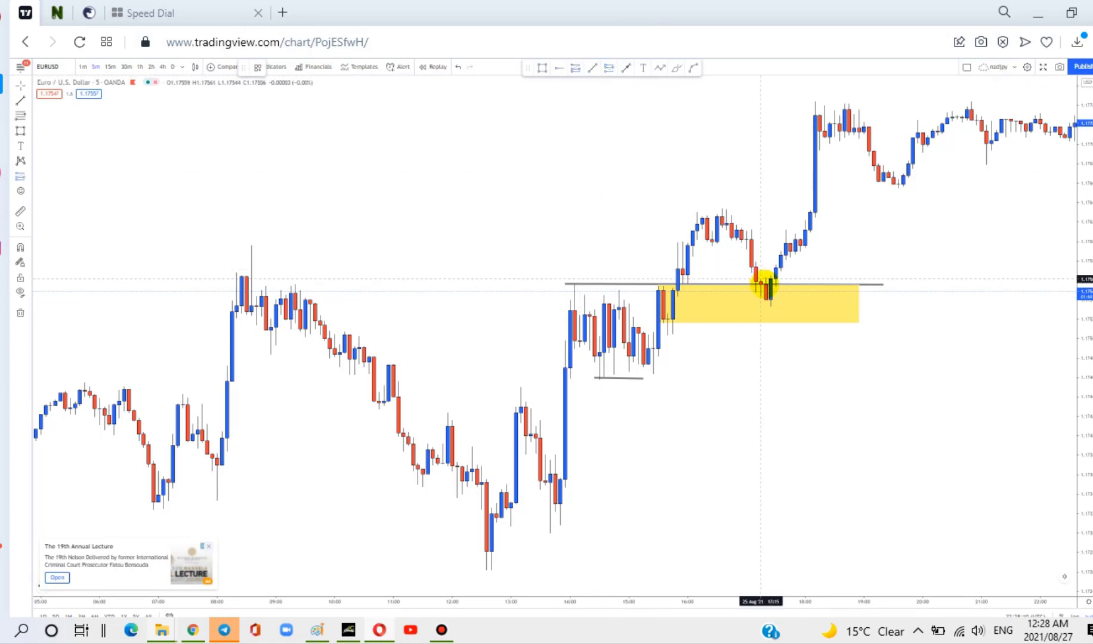
{"action": "left_click", "coordinate": [767, 289]}
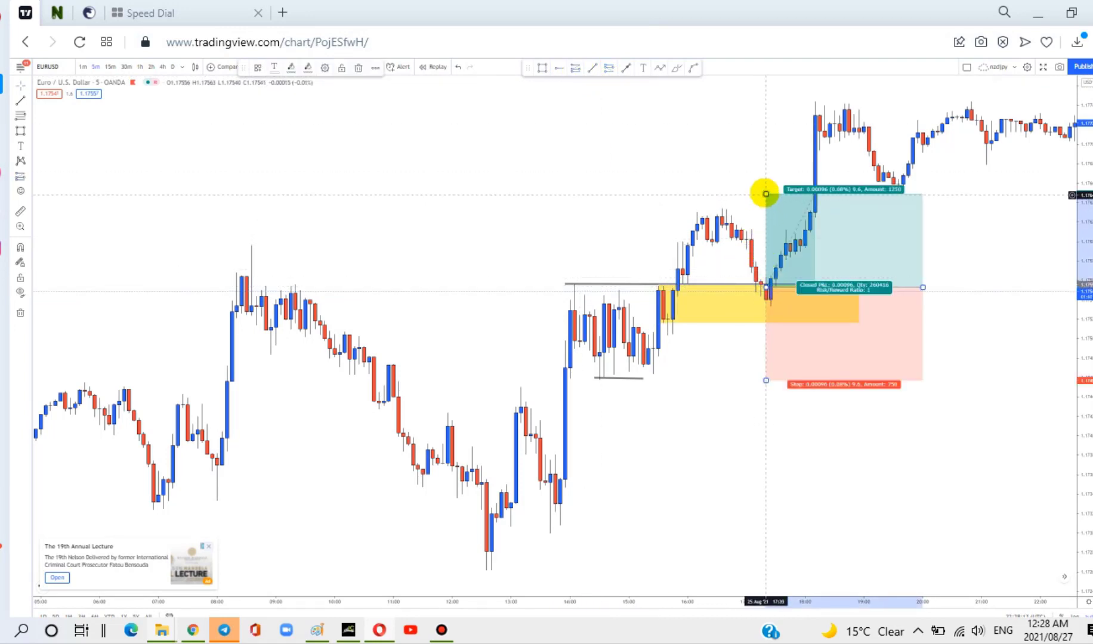
- Raise the long position's profit target and set its stop slightly lower, giving about 4.21 risk/reward
{"action": "left_click_drag", "start_coordinate": [766, 194], "coordinate": [766, 76]}
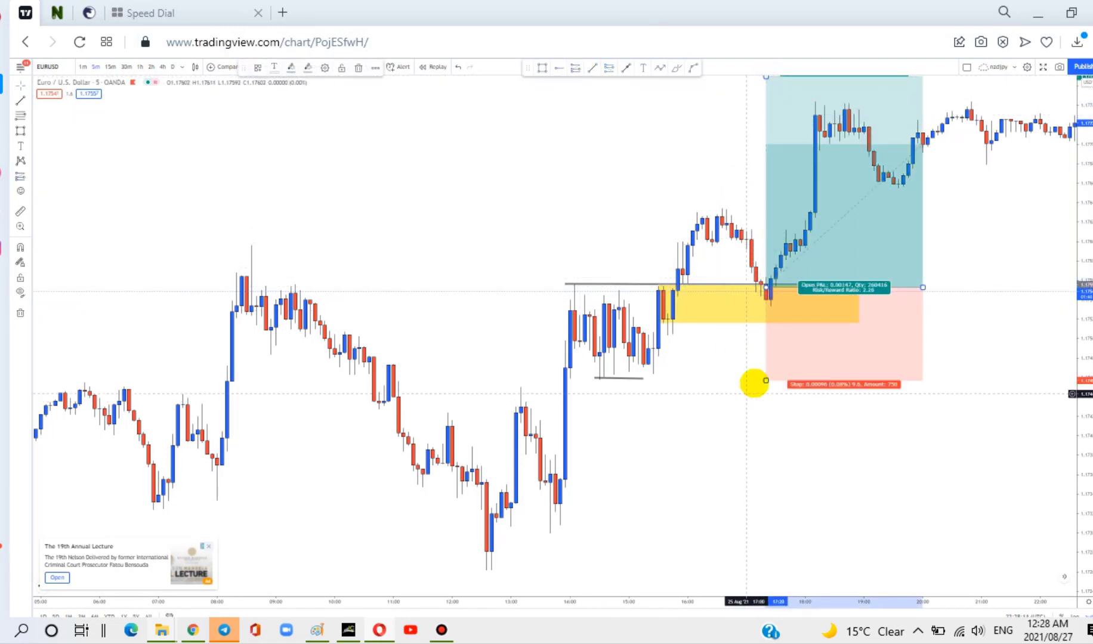
{"action": "left_click_drag", "start_coordinate": [766, 380], "coordinate": [765, 337]}
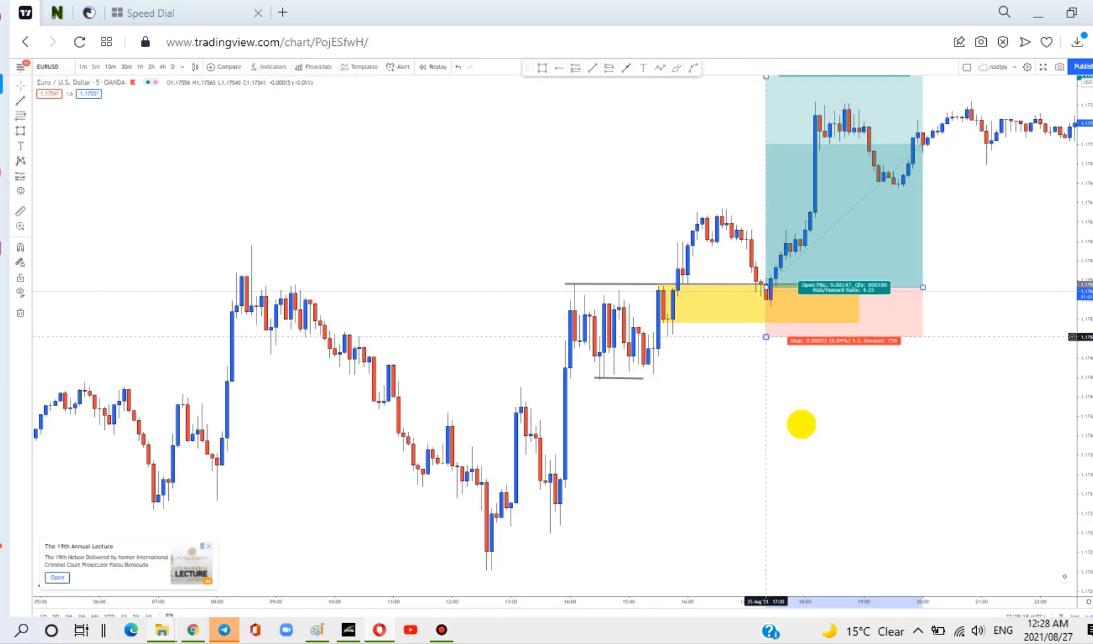
{"action": "left_click", "coordinate": [803, 425]}
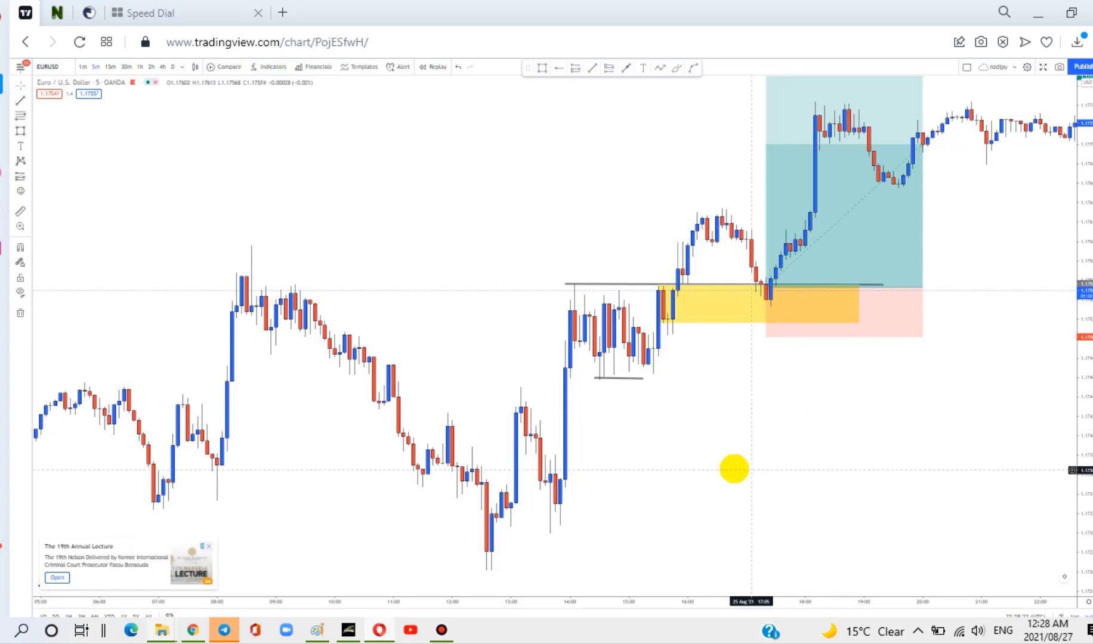
- Pan and zoom out to show price rallying from the retest into the profit zone
{"action": "left_click_drag", "start_coordinate": [712, 466], "coordinate": [338, 464]}
{"action": "left_click_drag", "start_coordinate": [771, 356], "coordinate": [637, 335]}
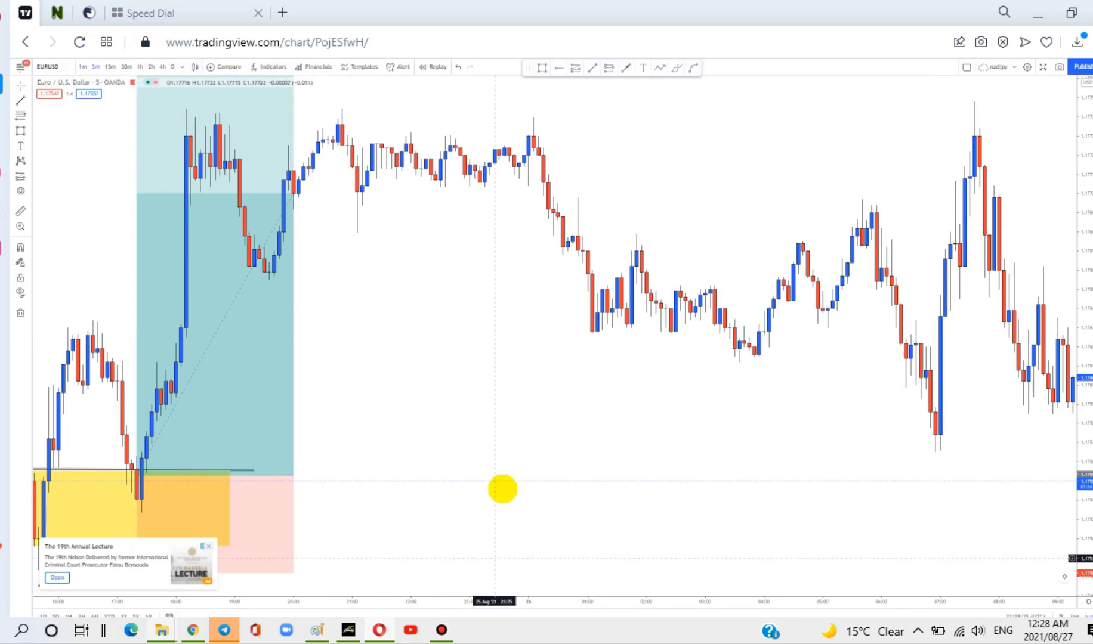
{"action": "left_click", "coordinate": [530, 576]}
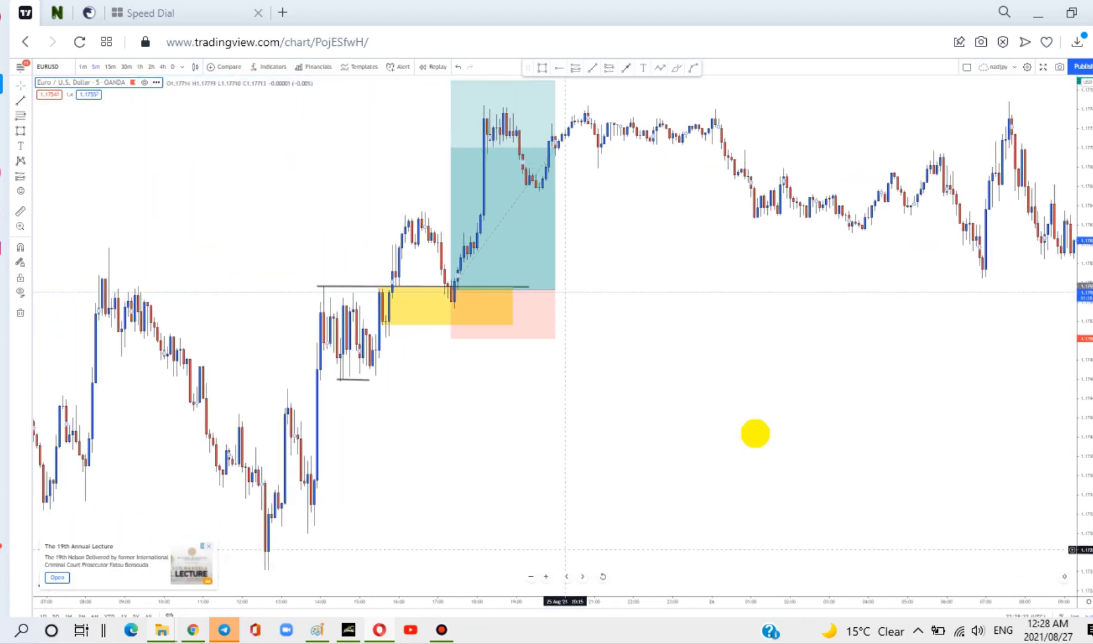
{"action": "left_click_drag", "start_coordinate": [743, 439], "coordinate": [436, 358]}
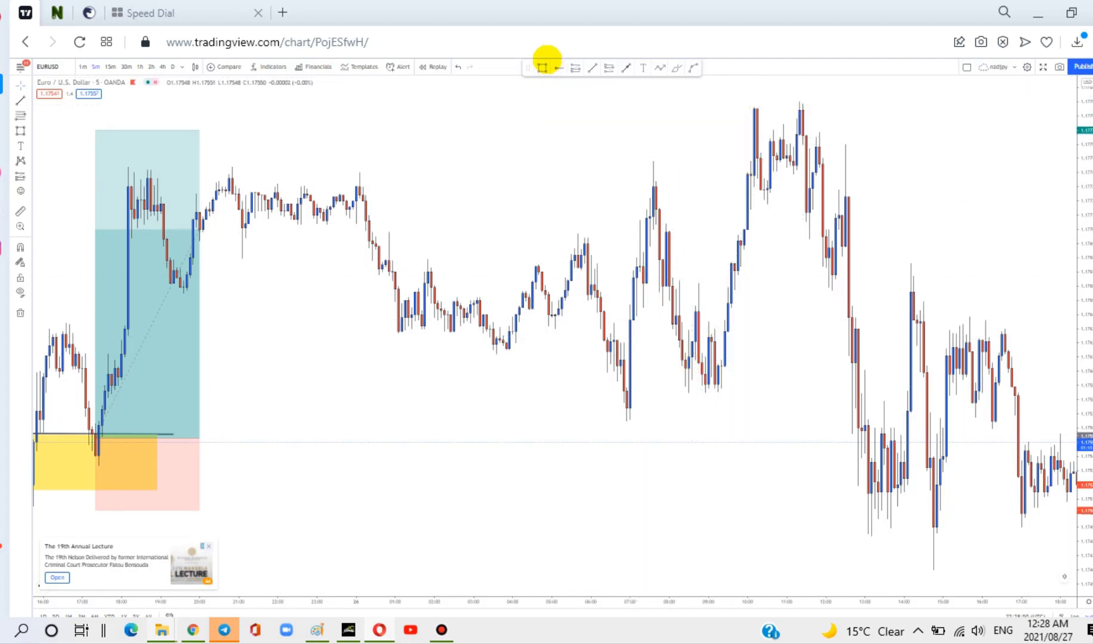
- Draw a yellow supply zone over the EURUSD peak and a horizontal structure line beneath it
{"action": "left_click", "coordinate": [541, 67]}
{"action": "left_click", "coordinate": [747, 109]}
{"action": "left_click", "coordinate": [875, 89]}
{"action": "left_click", "coordinate": [760, 276]}
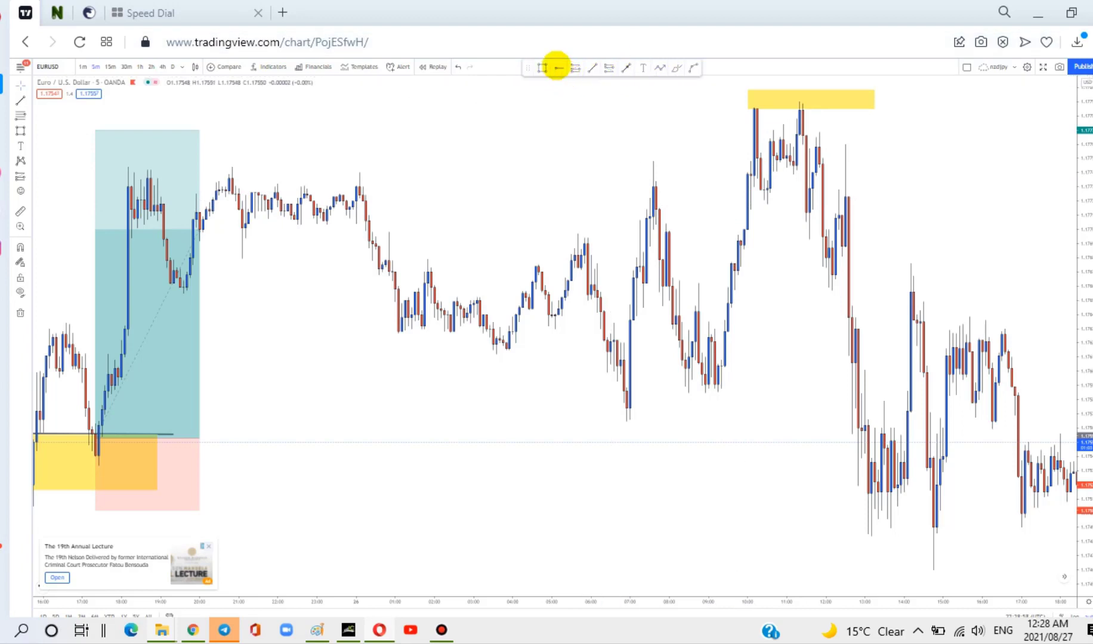
{"action": "left_click", "coordinate": [748, 110]}
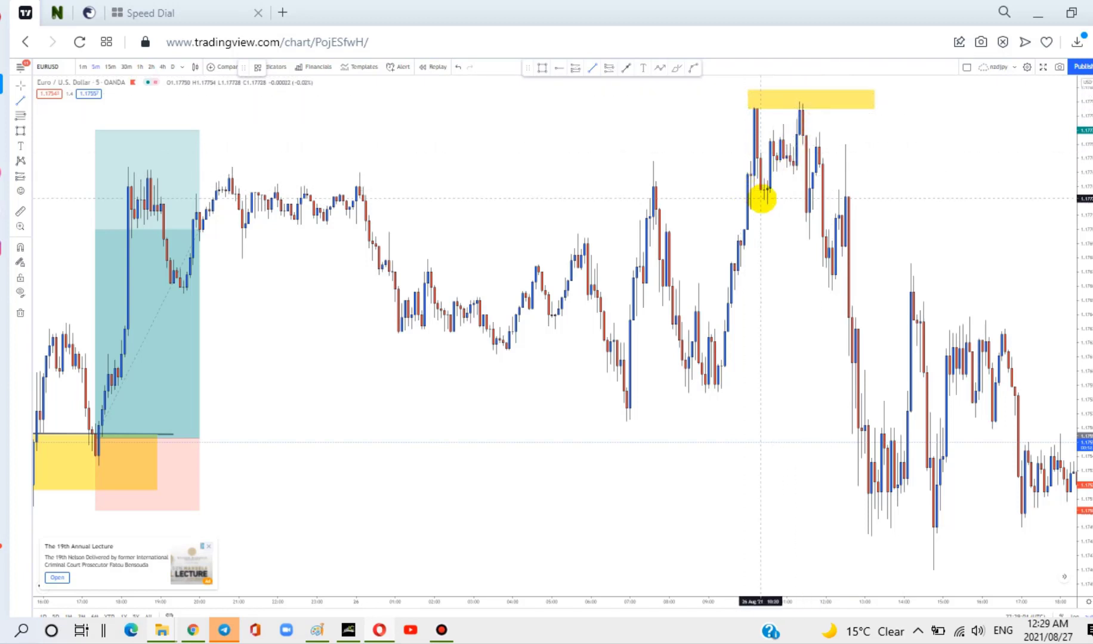
{"action": "left_click_drag", "start_coordinate": [763, 201], "coordinate": [904, 202]}
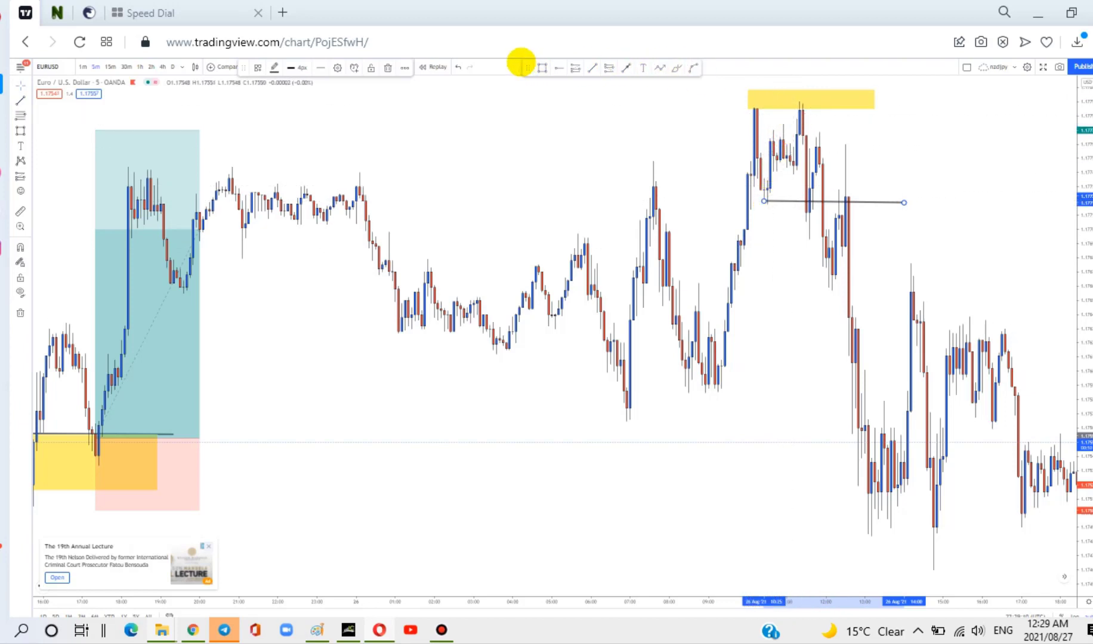
- Add a second yellow zone beside the peak, widened slightly to the right
{"action": "left_click", "coordinate": [540, 67]}
{"action": "left_click", "coordinate": [799, 104]}
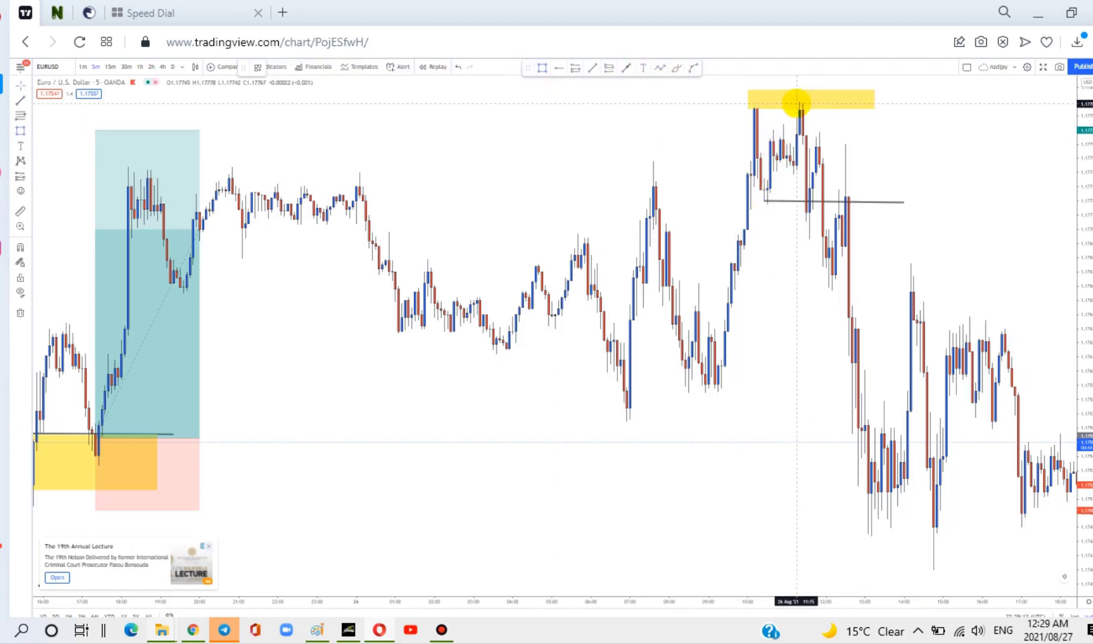
{"action": "left_click_drag", "start_coordinate": [939, 137], "coordinate": [952, 133]}
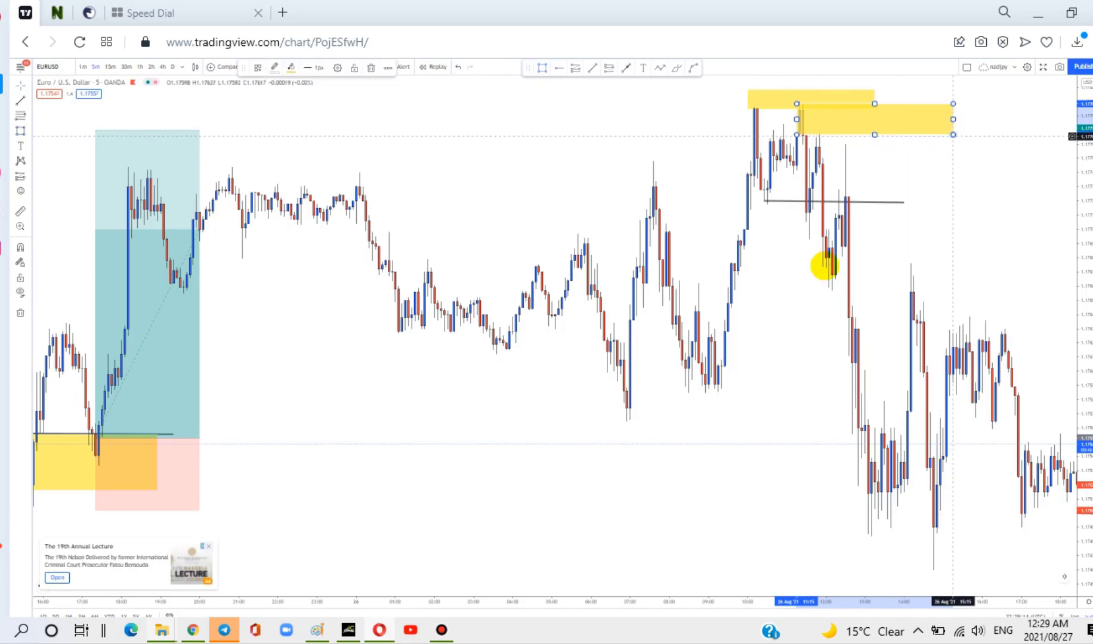
{"action": "left_click", "coordinate": [670, 397]}
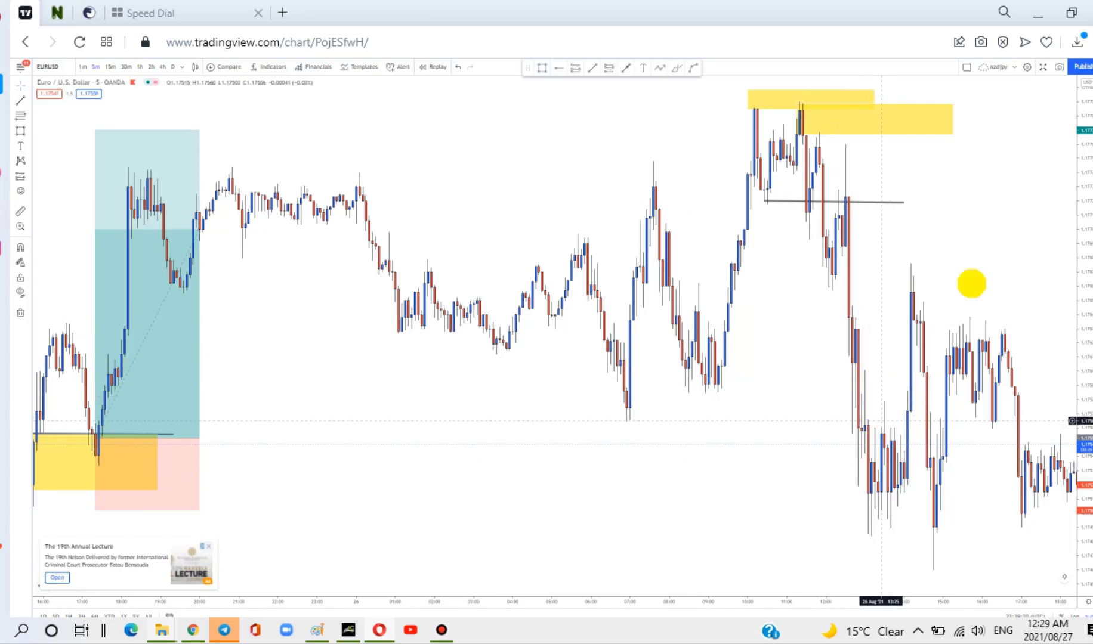
{"action": "left_click_drag", "start_coordinate": [843, 383], "coordinate": [676, 383]}
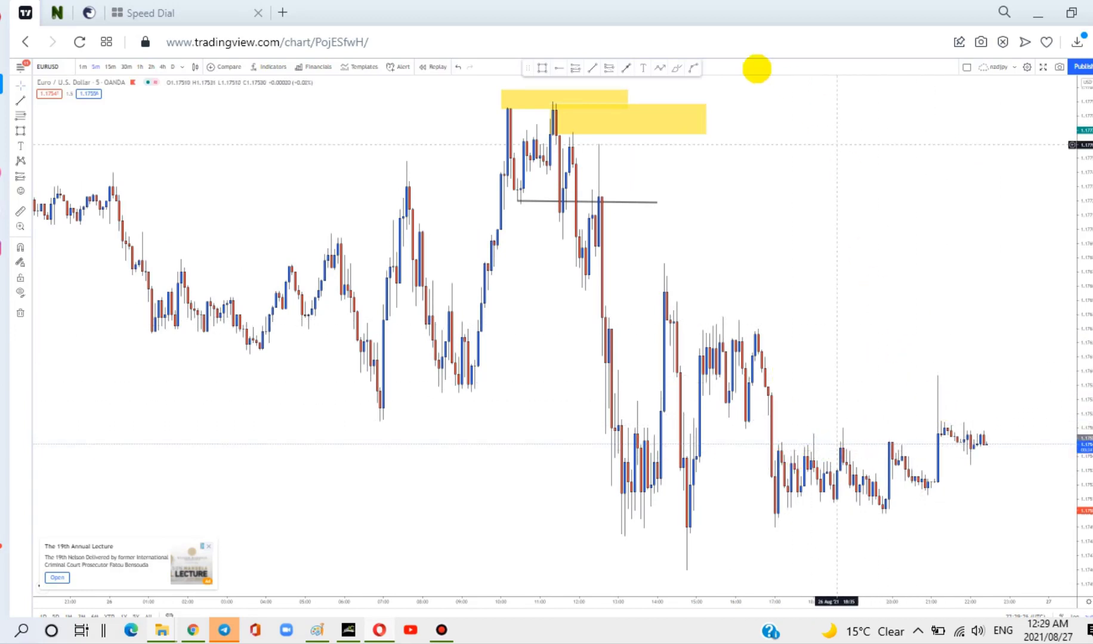
{"action": "left_click", "coordinate": [541, 68]}
- Box the later 26 Aug consolidation candles in a yellow zone
{"action": "mouse_move", "coordinate": [772, 423]}
{"action": "left_mouse_down"}
{"action": "mouse_move", "coordinate": [1042, 490]}
{"action": "mouse_move", "coordinate": [1038, 524]}
{"action": "left_mouse_up"}
{"action": "left_click", "coordinate": [837, 234]}
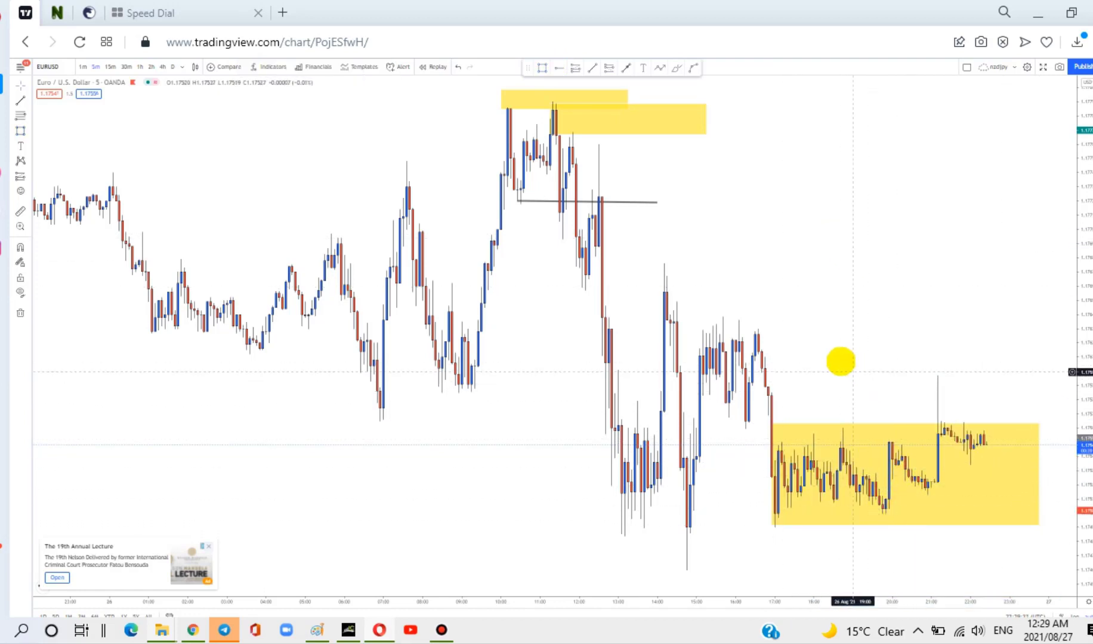
{"action": "left_click_drag", "start_coordinate": [436, 367], "coordinate": [683, 348]}
{"action": "left_click_drag", "start_coordinate": [476, 342], "coordinate": [305, 314]}
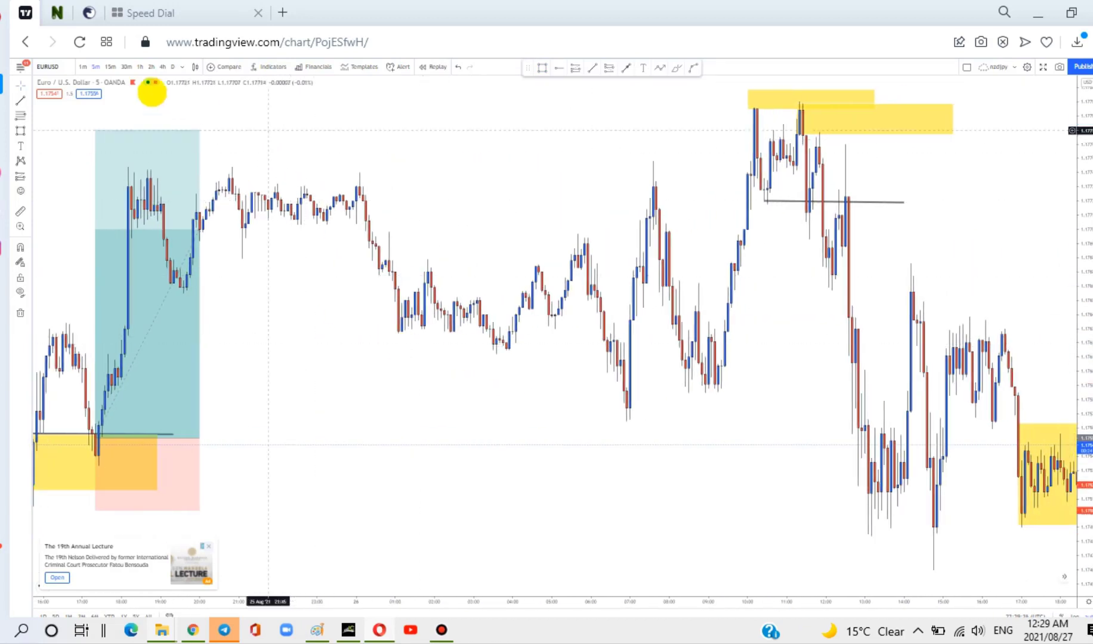
- Switch to 15-minute candles, zoom in, and shift the second supply zone down slightly
{"action": "type", "text": "15"}
{"action": "key", "text": "Return"}
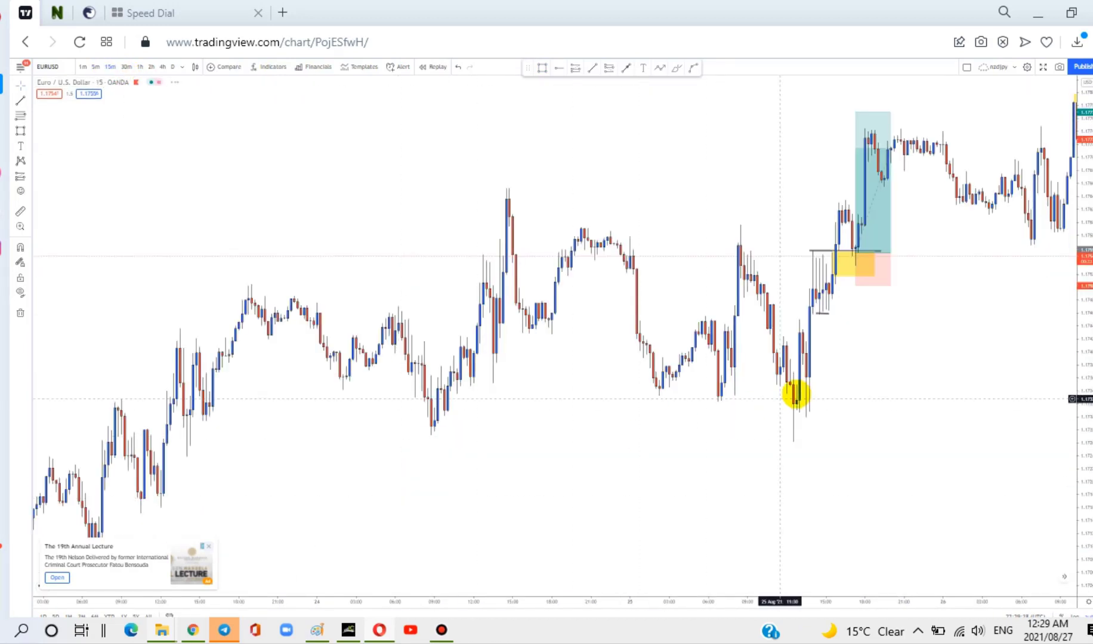
{"action": "left_click_drag", "start_coordinate": [793, 390], "coordinate": [369, 359]}
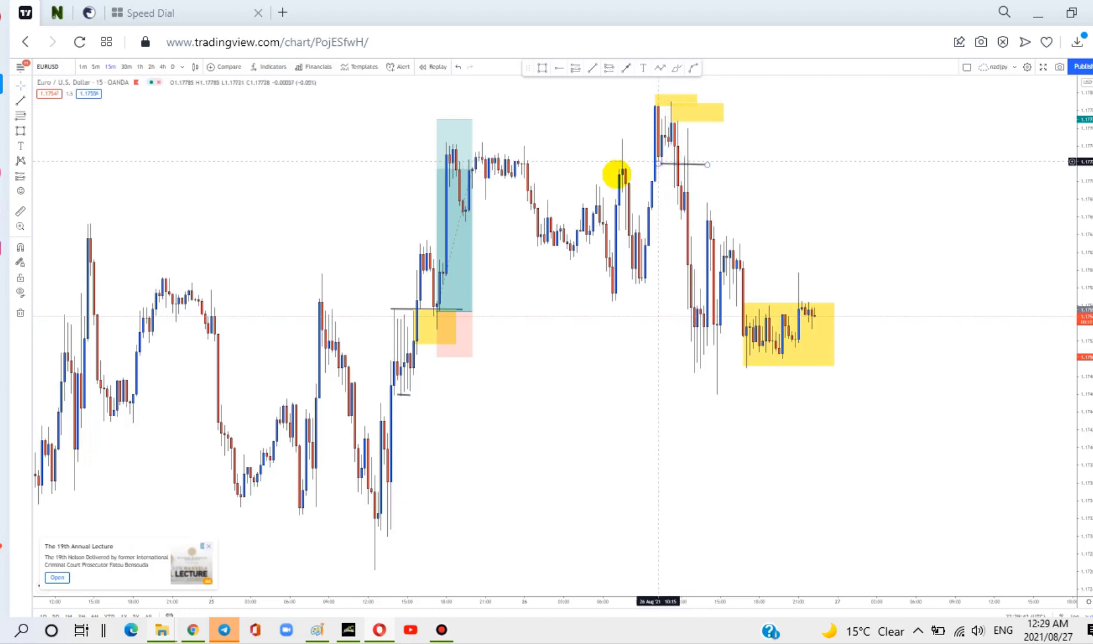
{"action": "left_click", "coordinate": [545, 577]}
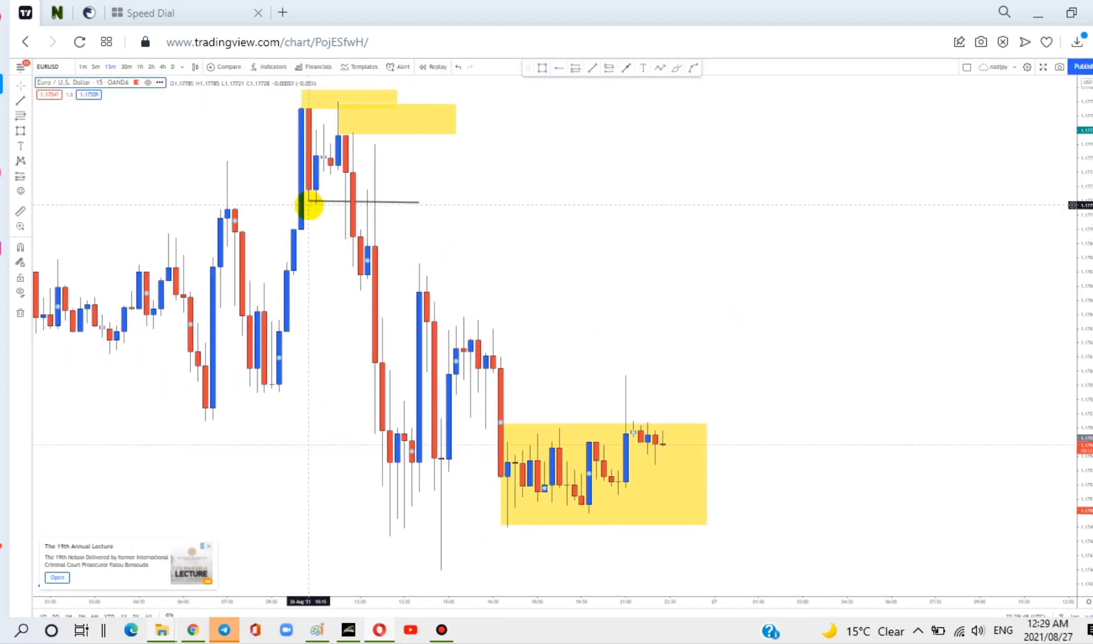
{"action": "left_click_drag", "start_coordinate": [308, 206], "coordinate": [307, 206]}
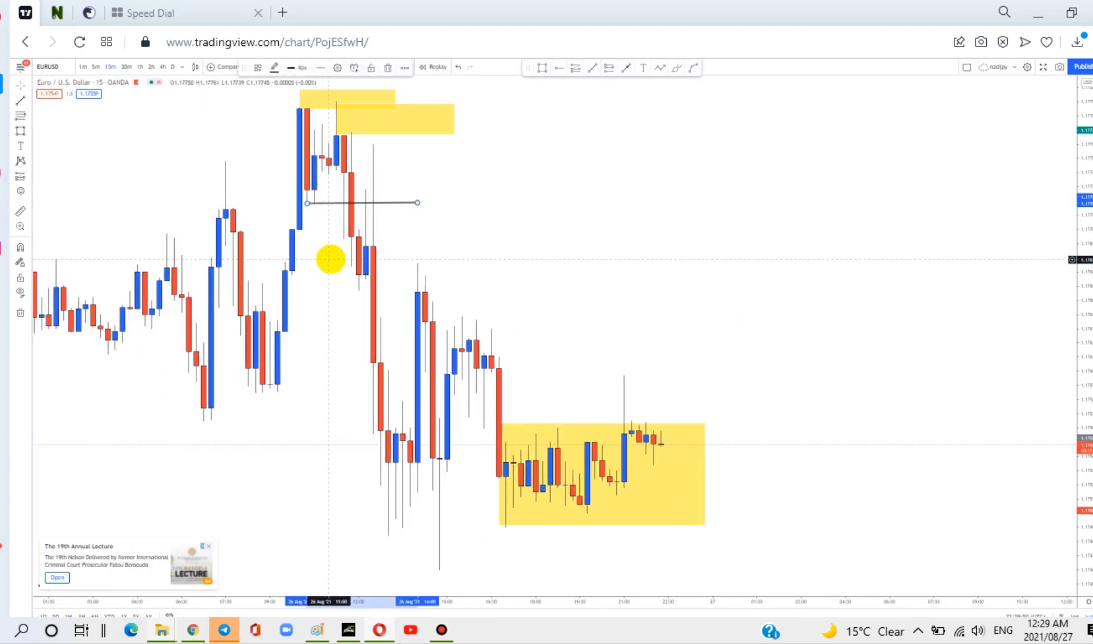
{"action": "left_click_drag", "start_coordinate": [259, 198], "coordinate": [393, 197]}
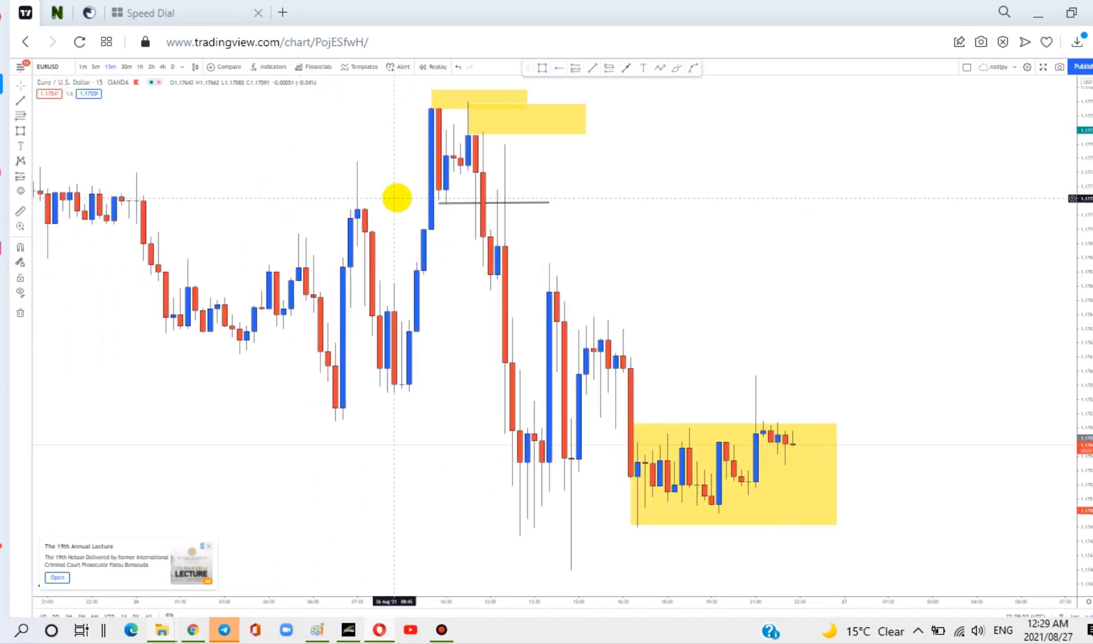
{"action": "left_click", "coordinate": [483, 128]}
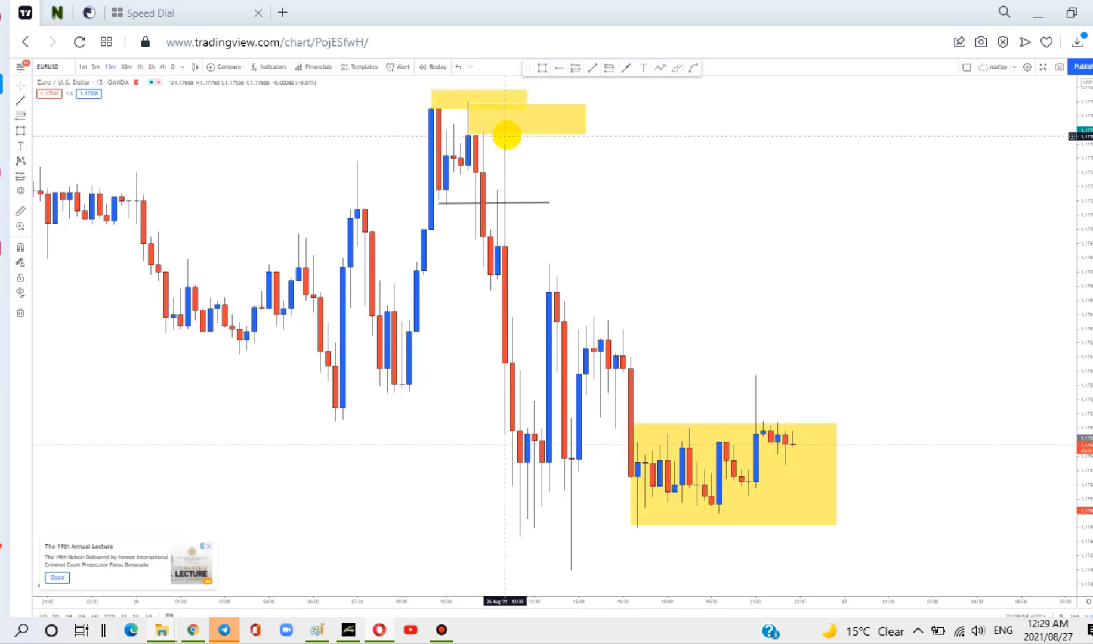
{"action": "left_click_drag", "start_coordinate": [506, 135], "coordinate": [504, 168]}
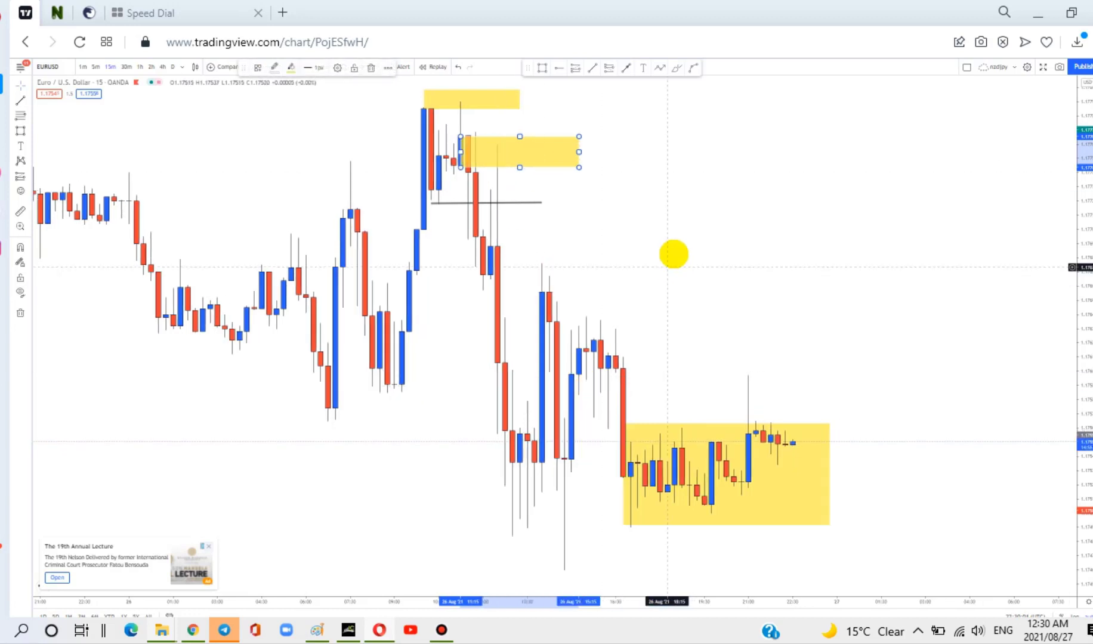
- Return to 5-minute candles and move the second supply zone back up to the peak
{"action": "left_click", "coordinate": [671, 253]}
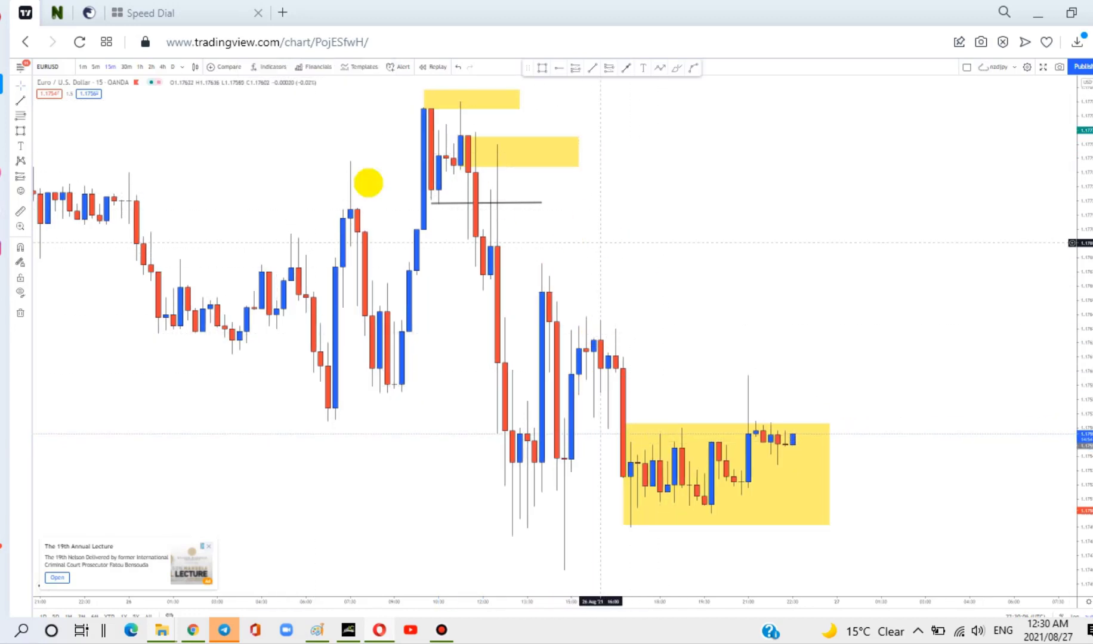
{"action": "left_click", "coordinate": [96, 66]}
{"action": "left_click_drag", "start_coordinate": [355, 164], "coordinate": [893, 179]}
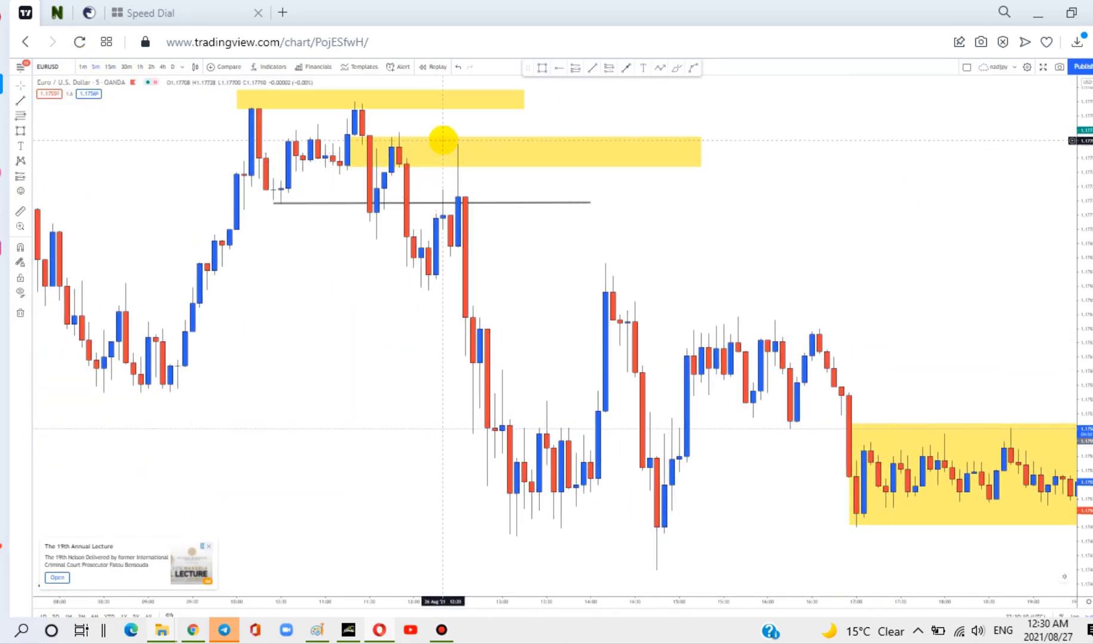
{"action": "left_click_drag", "start_coordinate": [438, 134], "coordinate": [440, 105]}
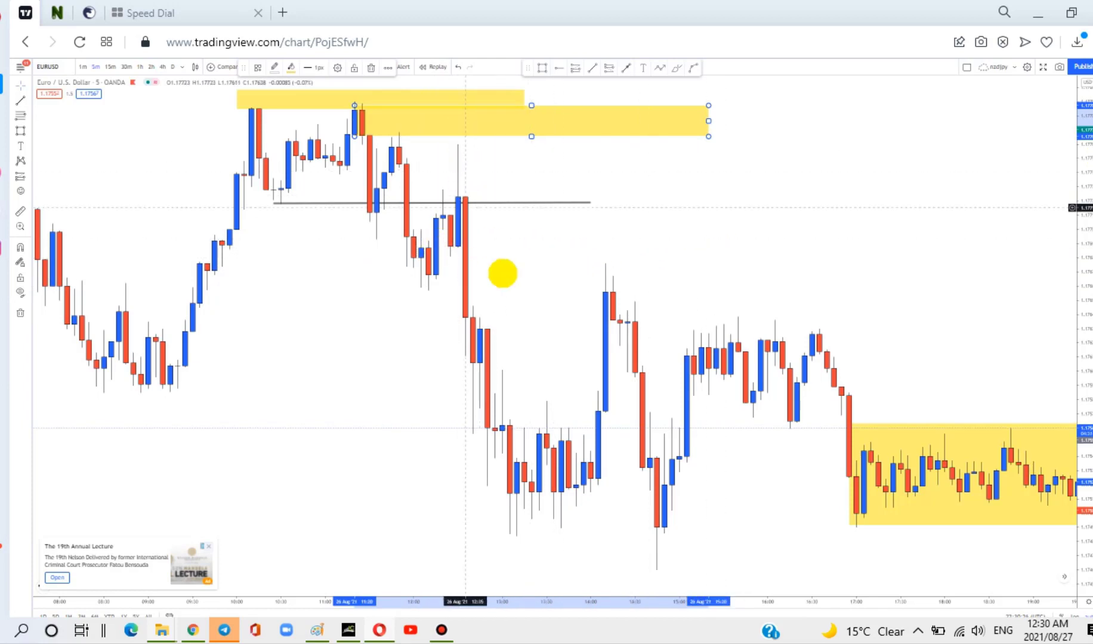
- Show the watchlist of currency pairs and indices beside the EURUSD chart
{"action": "left_click_drag", "start_coordinate": [483, 249], "coordinate": [520, 385]}
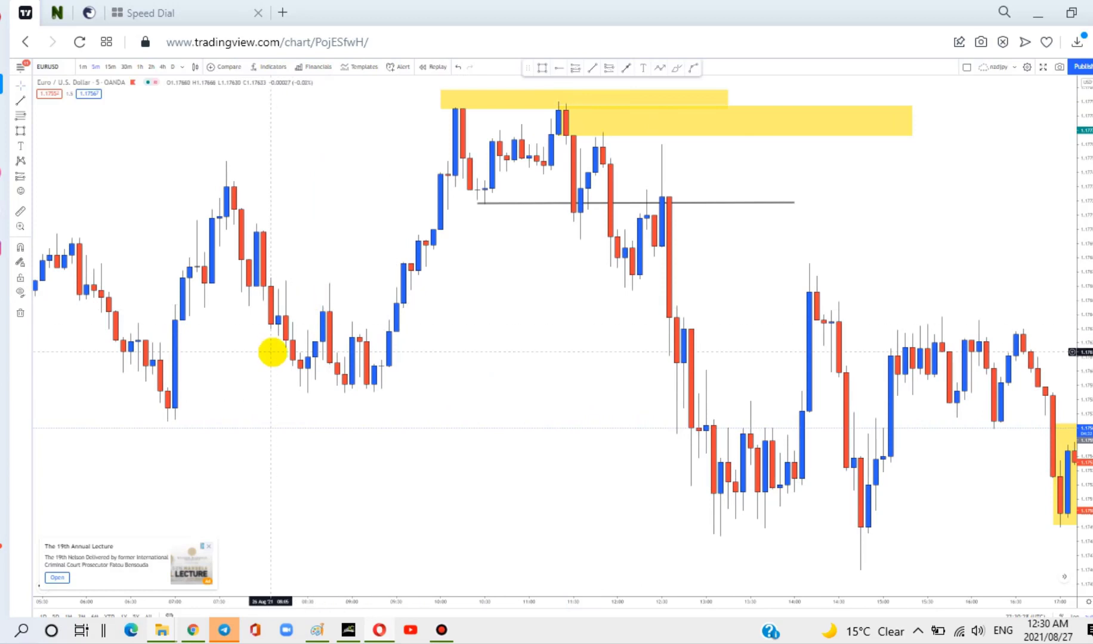
{"action": "left_click_drag", "start_coordinate": [382, 352], "coordinate": [508, 370]}
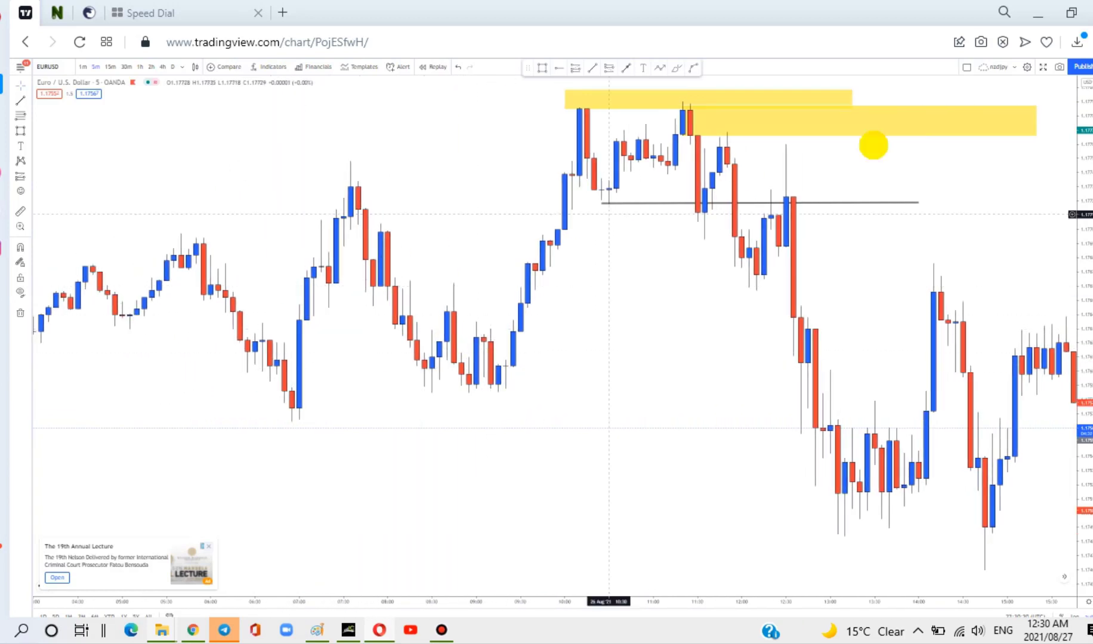
{"action": "key", "text": "alt+w"}
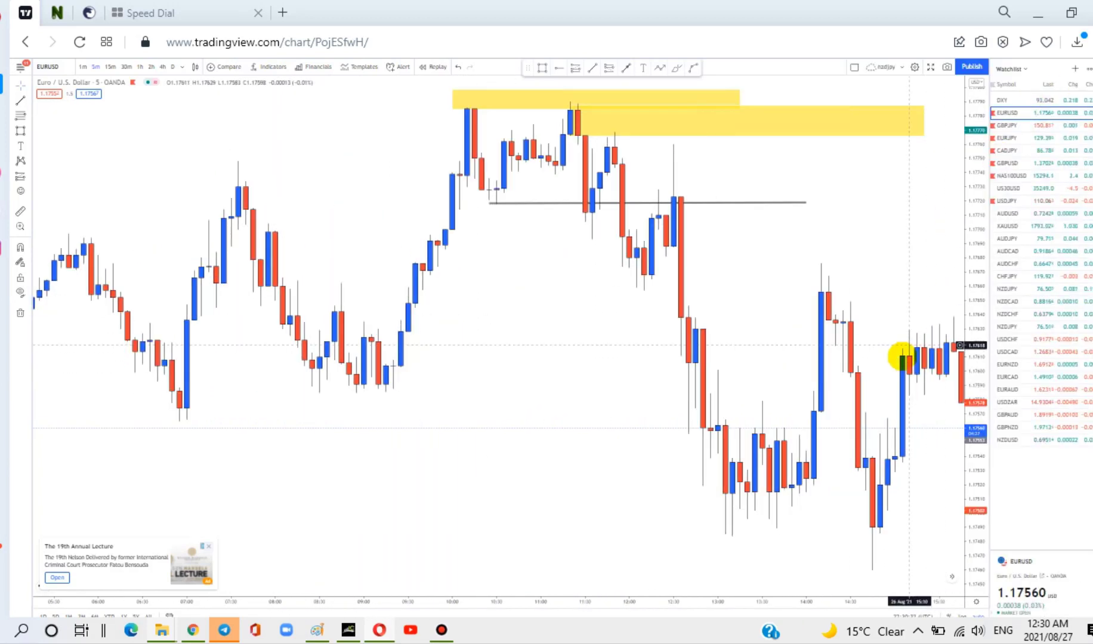
- Switch the chart to NAS100 and hide the watchlist so the chart fills the width
{"action": "left_click", "coordinate": [1017, 176]}
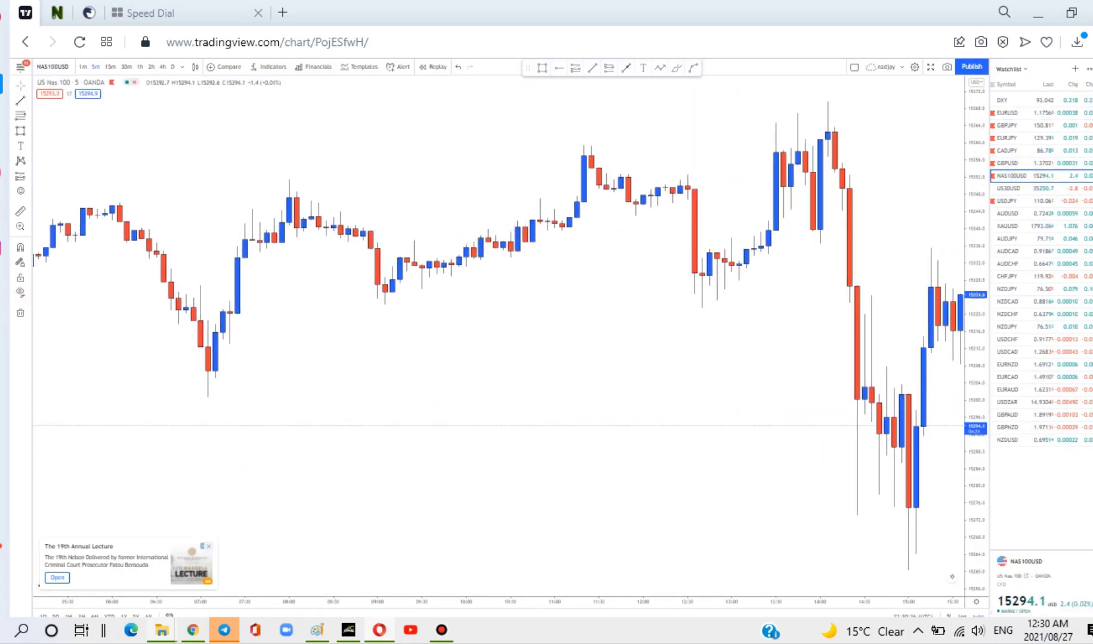
{"action": "key", "text": "alt+w"}
{"action": "scroll", "coordinate": [783, 298], "scroll_direction": "right", "scroll_amount": 10}
{"action": "scroll", "coordinate": [522, 356], "scroll_direction": "left", "scroll_amount": 5}
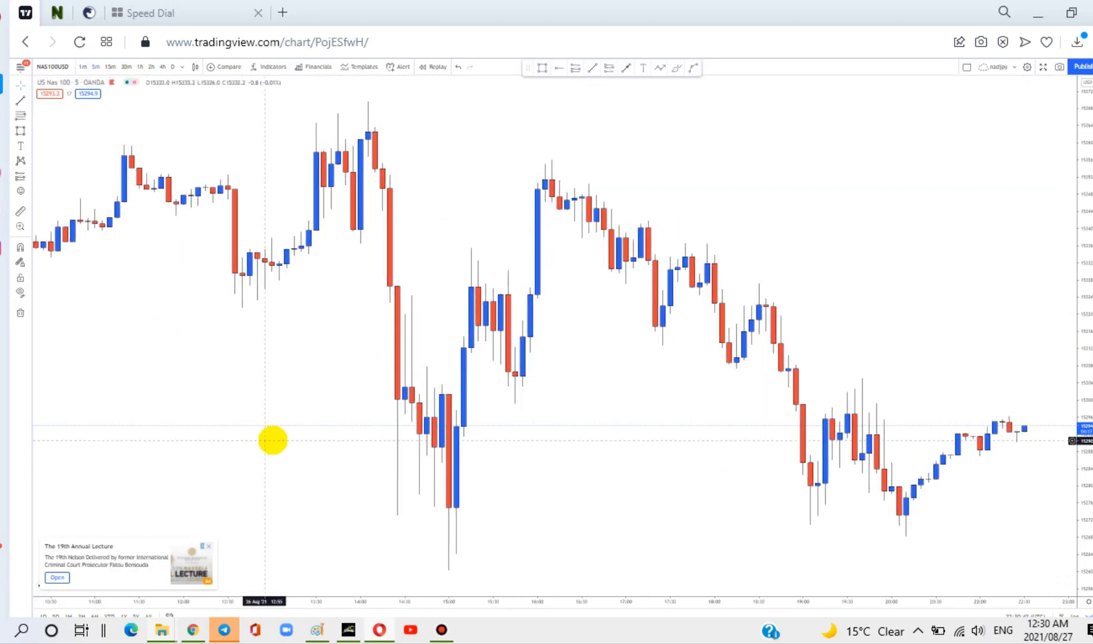
{"action": "scroll", "coordinate": [266, 442], "scroll_direction": "left", "scroll_amount": 2}
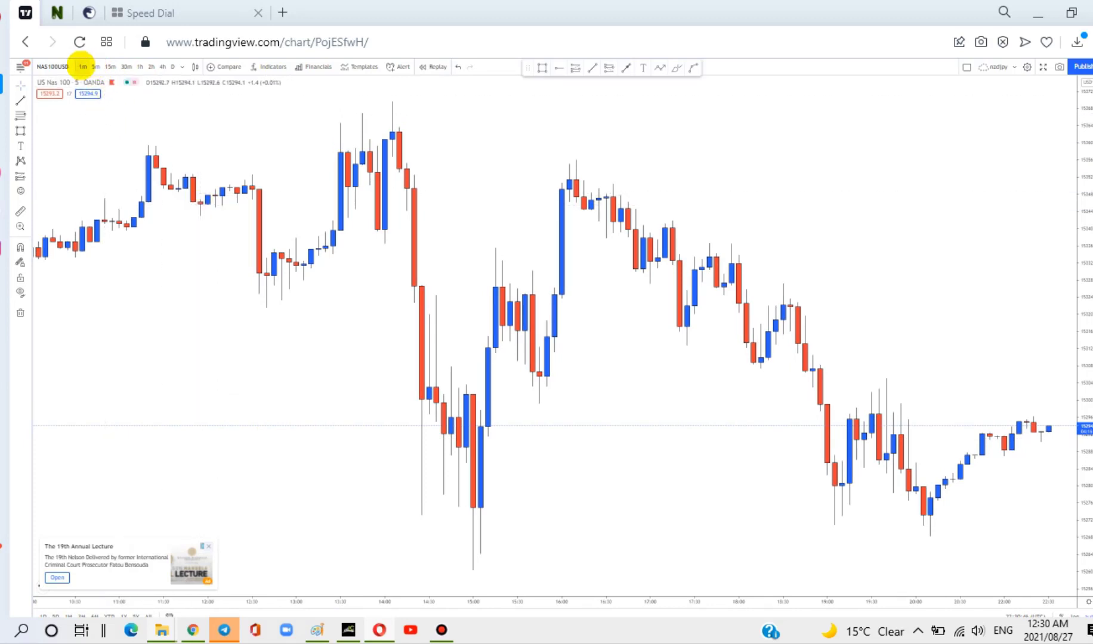
- Set the 1-minute timeframe and zoom out to show the 26 Aug session history
{"action": "key", "text": "1"}
{"action": "key", "text": "Return"}
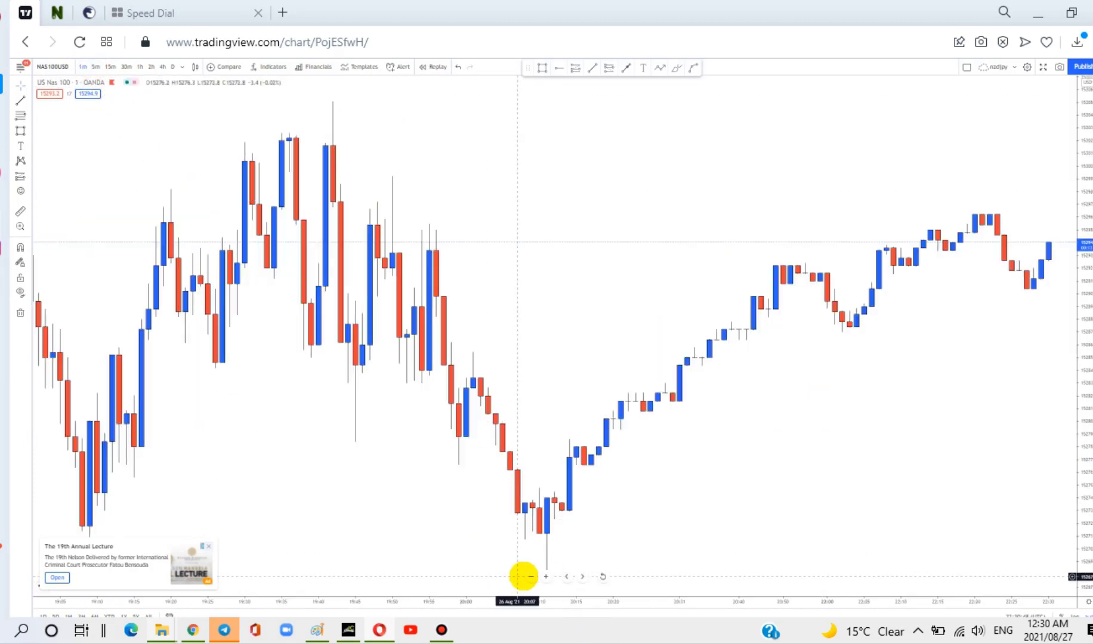
{"action": "left_click", "coordinate": [528, 577]}
{"action": "left_click", "coordinate": [530, 577]}
{"action": "left_click", "coordinate": [529, 575]}
{"action": "left_click_drag", "start_coordinate": [329, 449], "coordinate": [495, 443]}
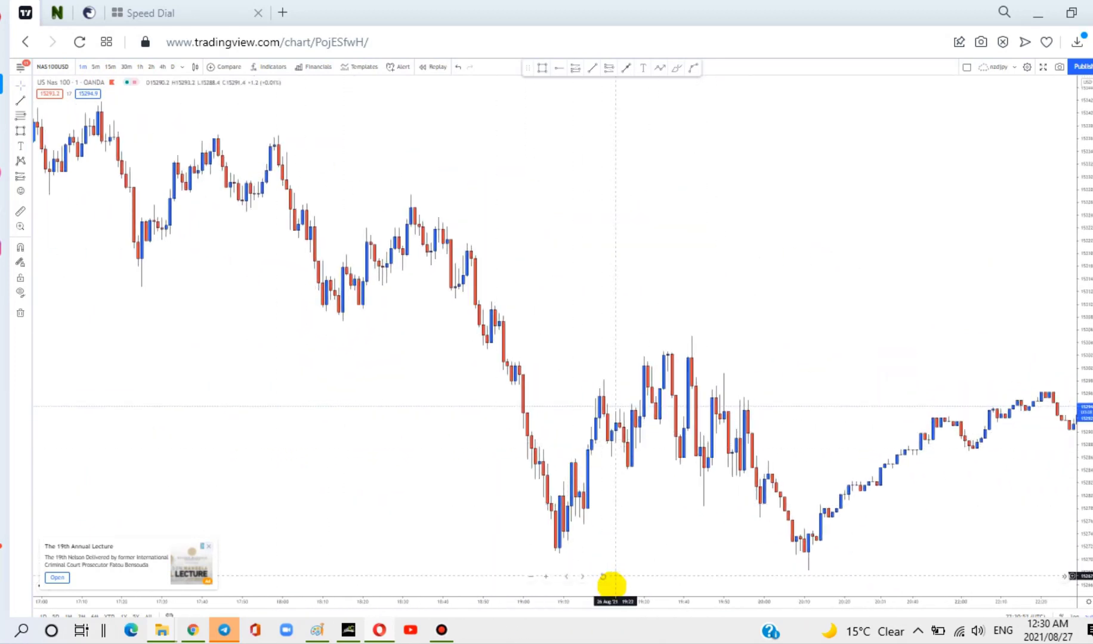
{"action": "left_click", "coordinate": [529, 577]}
{"action": "left_click", "coordinate": [529, 576]}
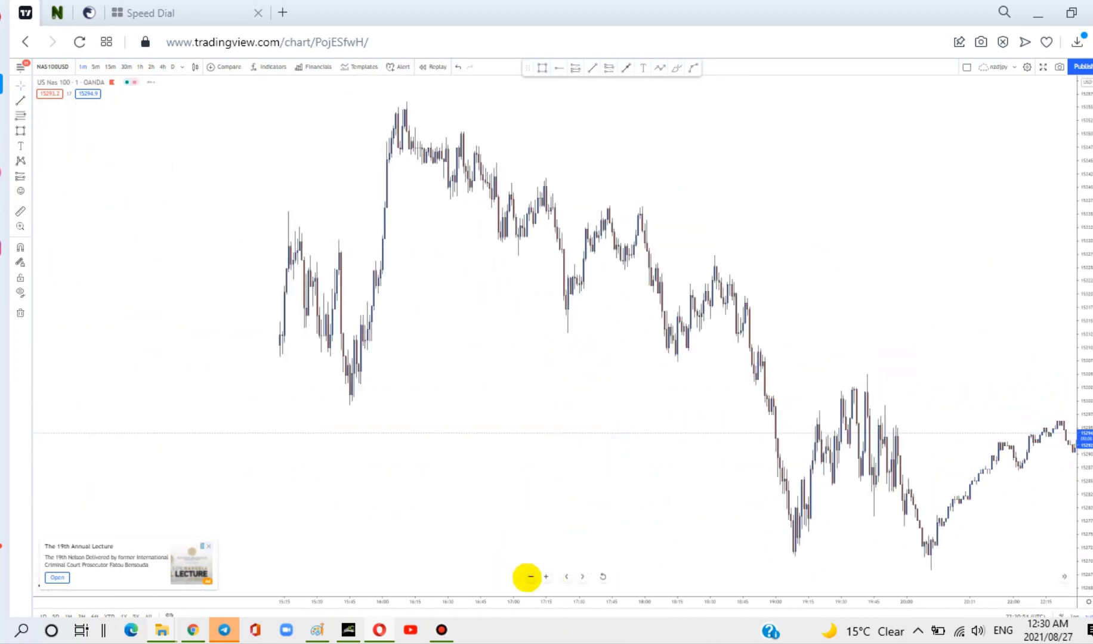
{"action": "left_click_drag", "start_coordinate": [497, 446], "coordinate": [521, 447]}
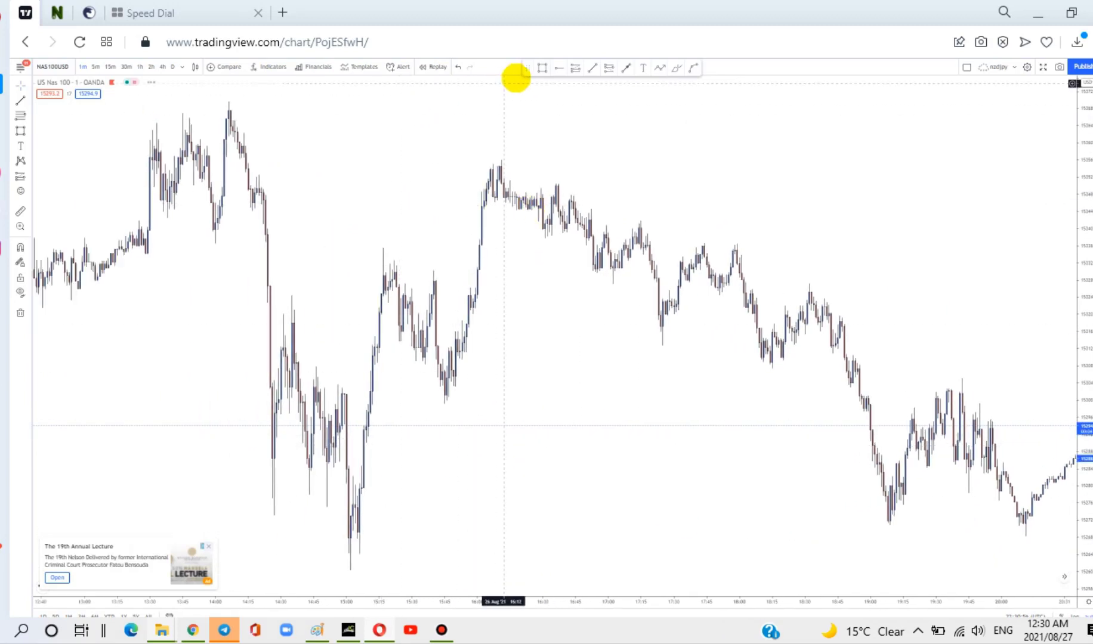
- Draw a yellow zone across the two highs and a short structure line at the earlier low
{"action": "mouse_move", "coordinate": [250, 174]}
{"action": "left_mouse_down"}
{"action": "mouse_move", "coordinate": [443, 202]}
{"action": "mouse_move", "coordinate": [694, 210]}
{"action": "left_mouse_up"}
{"action": "left_click", "coordinate": [639, 332]}
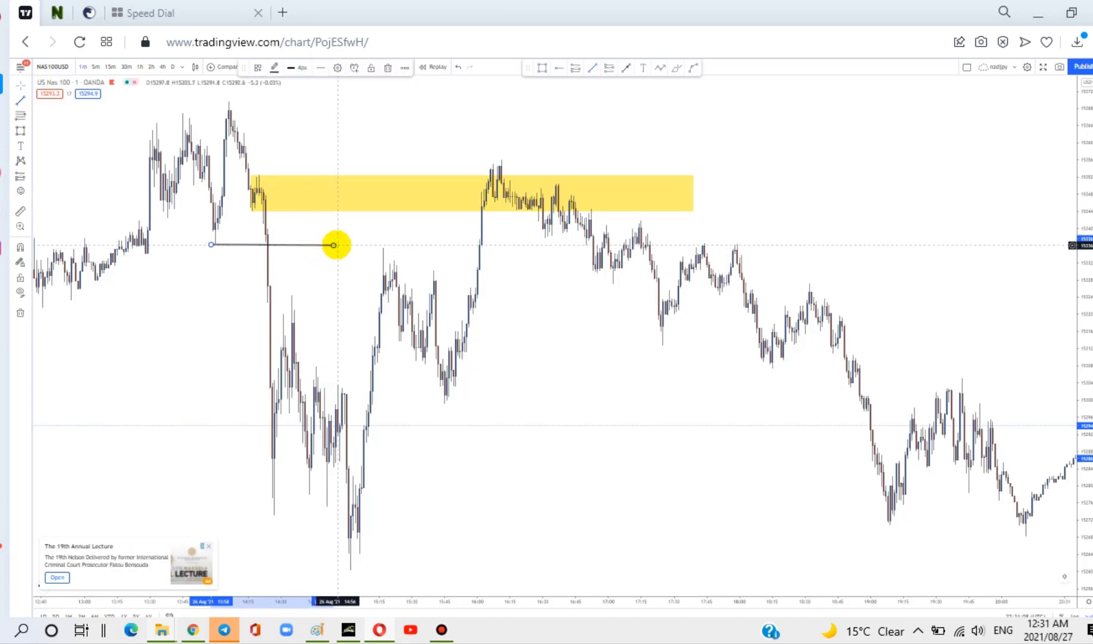
{"action": "left_click", "coordinate": [333, 244]}
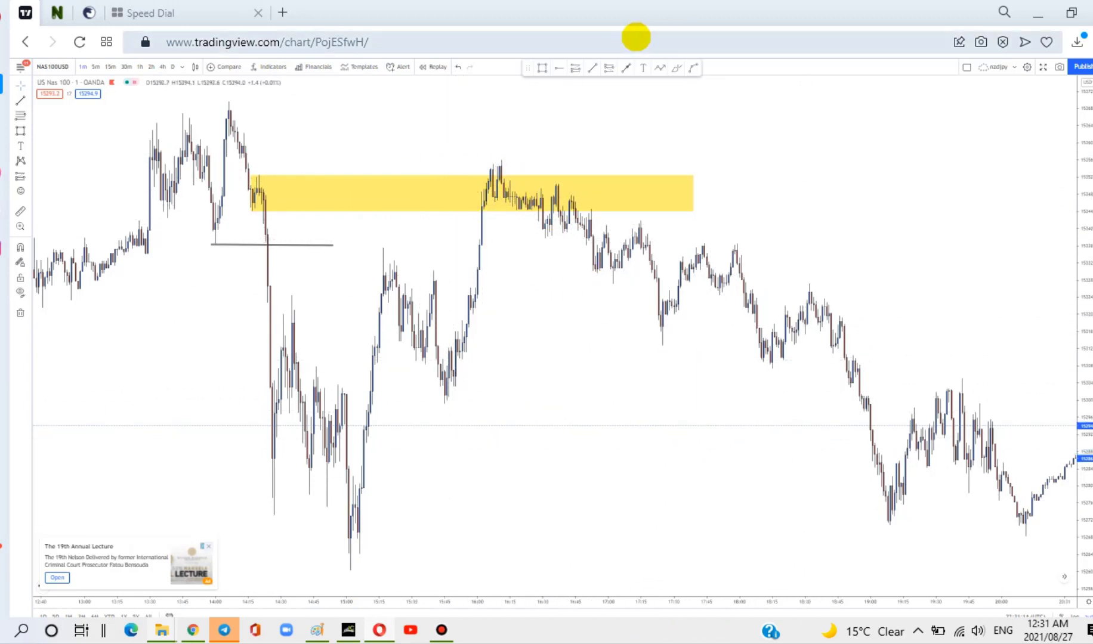
- Place black horizontal levels at the high and at the session low
{"action": "left_click", "coordinate": [245, 155]}
{"action": "left_click", "coordinate": [242, 151]}
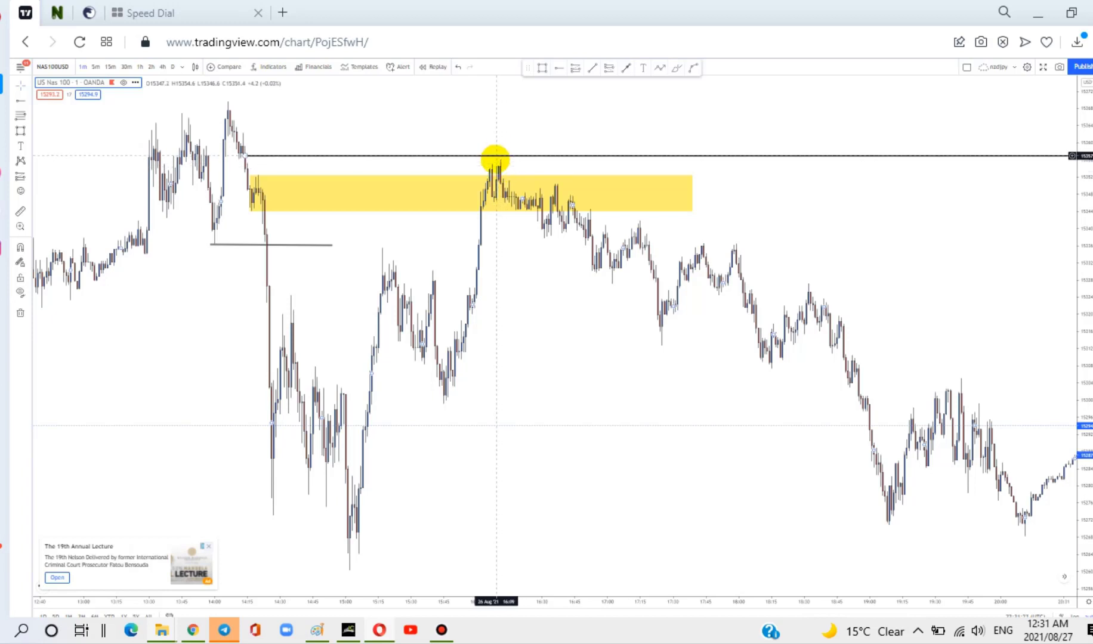
{"action": "left_click_drag", "start_coordinate": [822, 407], "coordinate": [789, 408]}
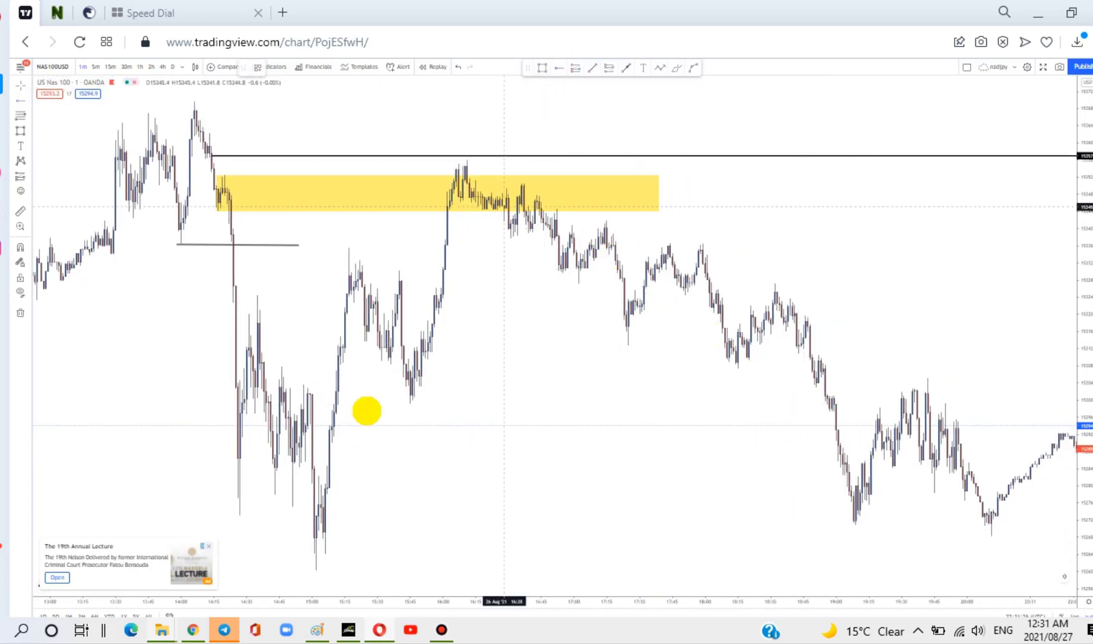
{"action": "left_click", "coordinate": [301, 530]}
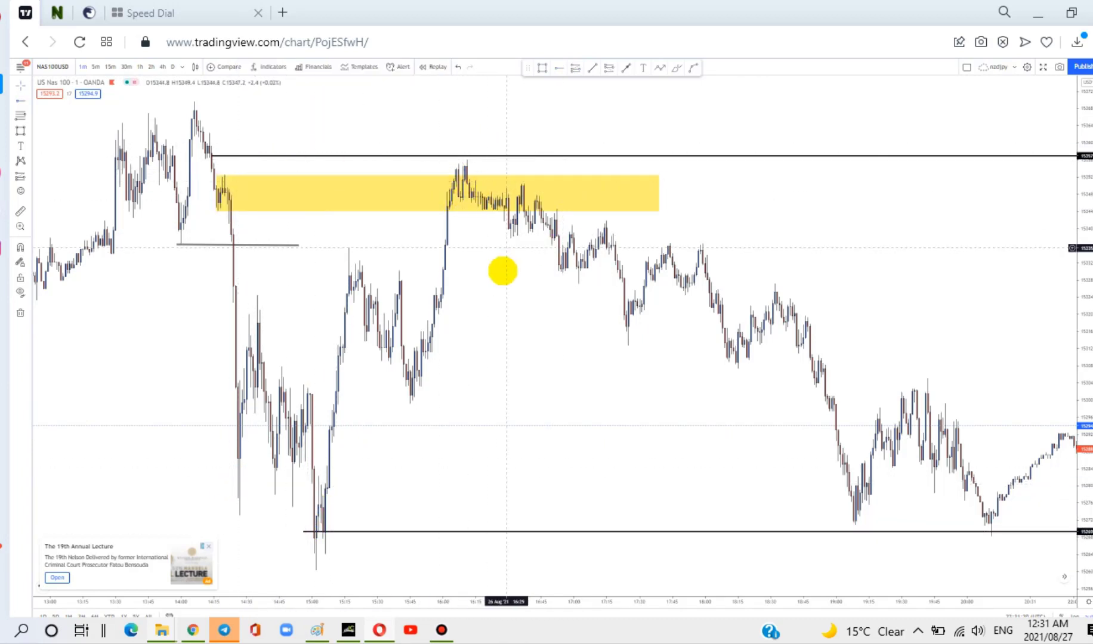
{"action": "left_click", "coordinate": [95, 66]}
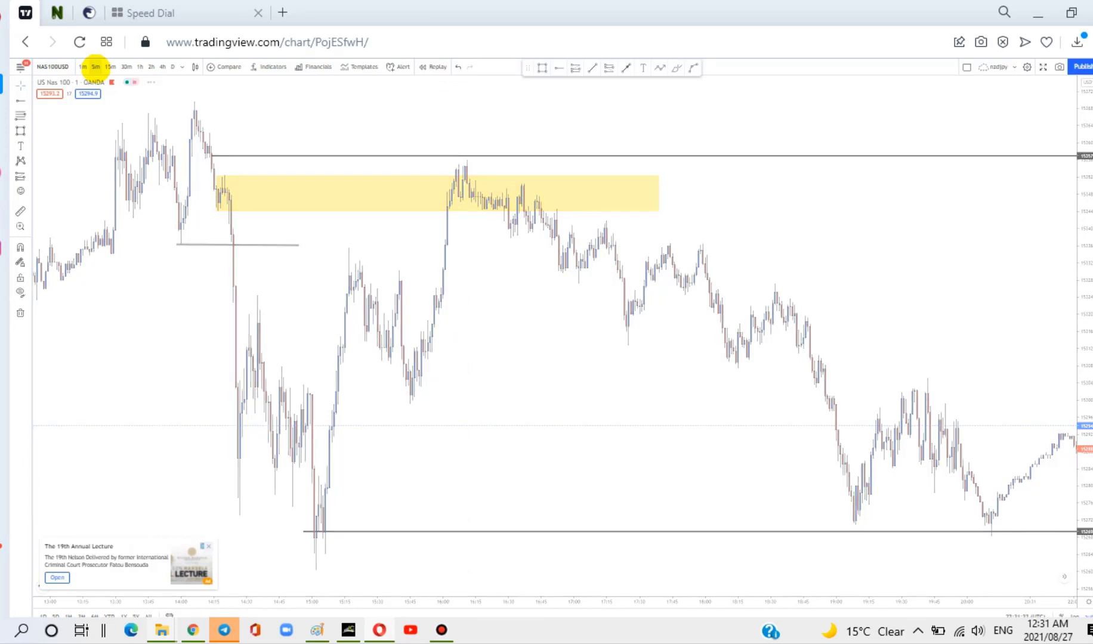
- On 5-minute bars, move the yellow zone up over the spike high and resize it to the black line
{"action": "left_click_drag", "start_coordinate": [381, 374], "coordinate": [285, 383]}
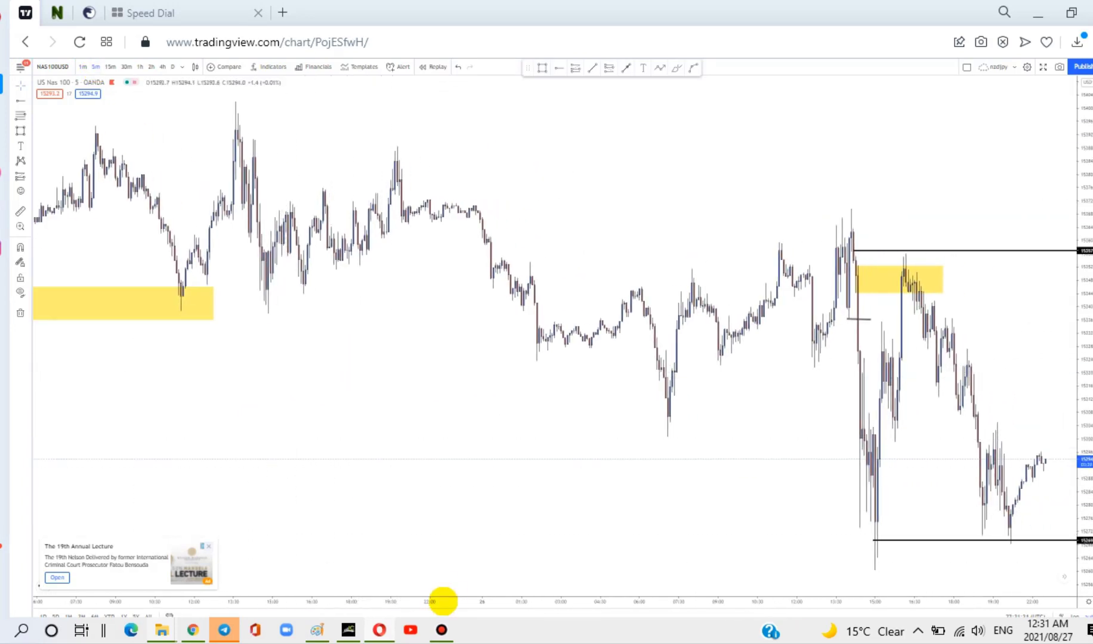
{"action": "left_click", "coordinate": [545, 577]}
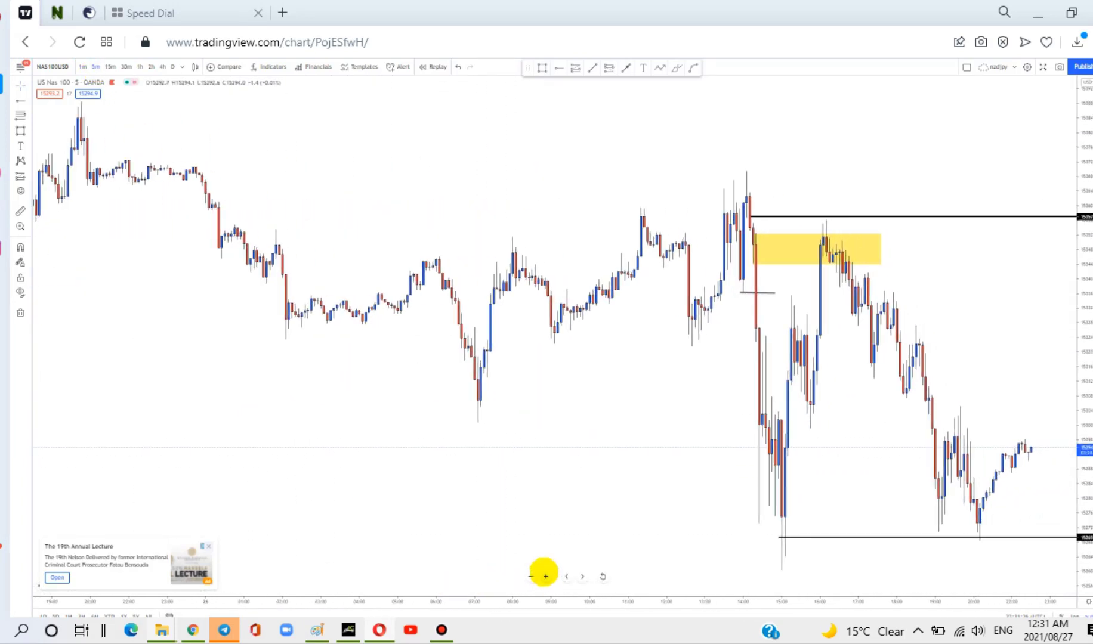
{"action": "left_click_drag", "start_coordinate": [526, 414], "coordinate": [361, 441]}
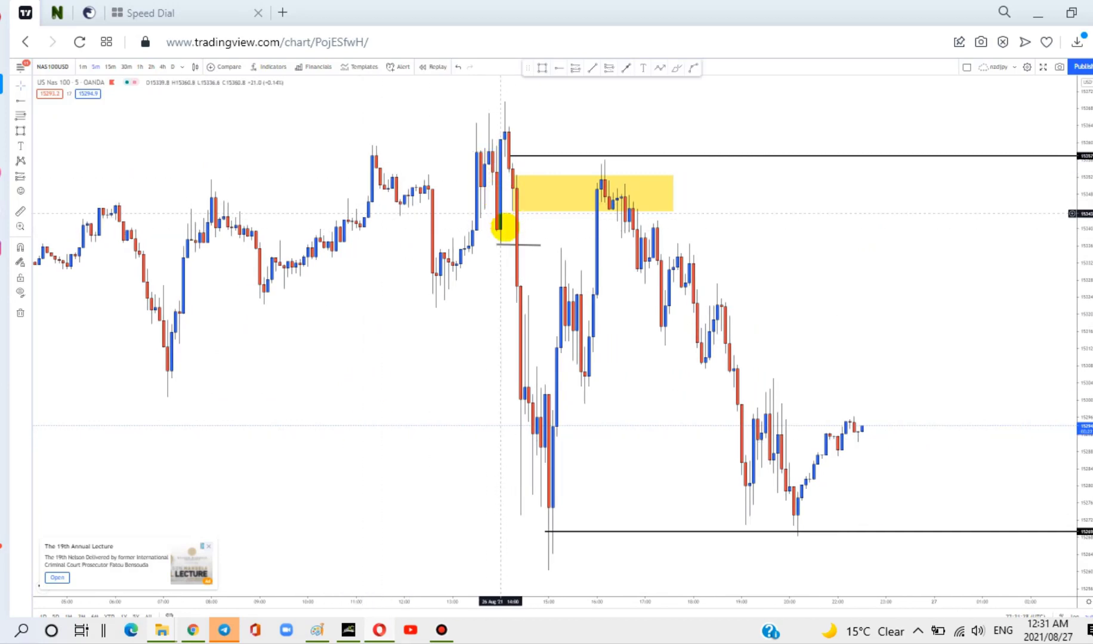
{"action": "left_click_drag", "start_coordinate": [544, 173], "coordinate": [537, 103]}
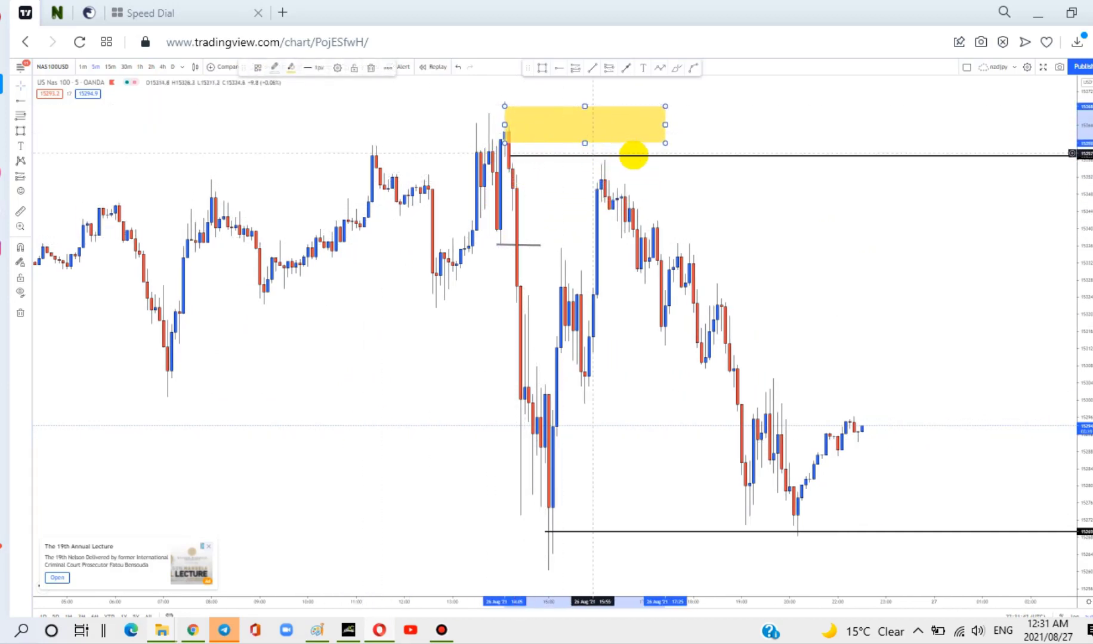
{"action": "left_click_drag", "start_coordinate": [665, 143], "coordinate": [669, 153]}
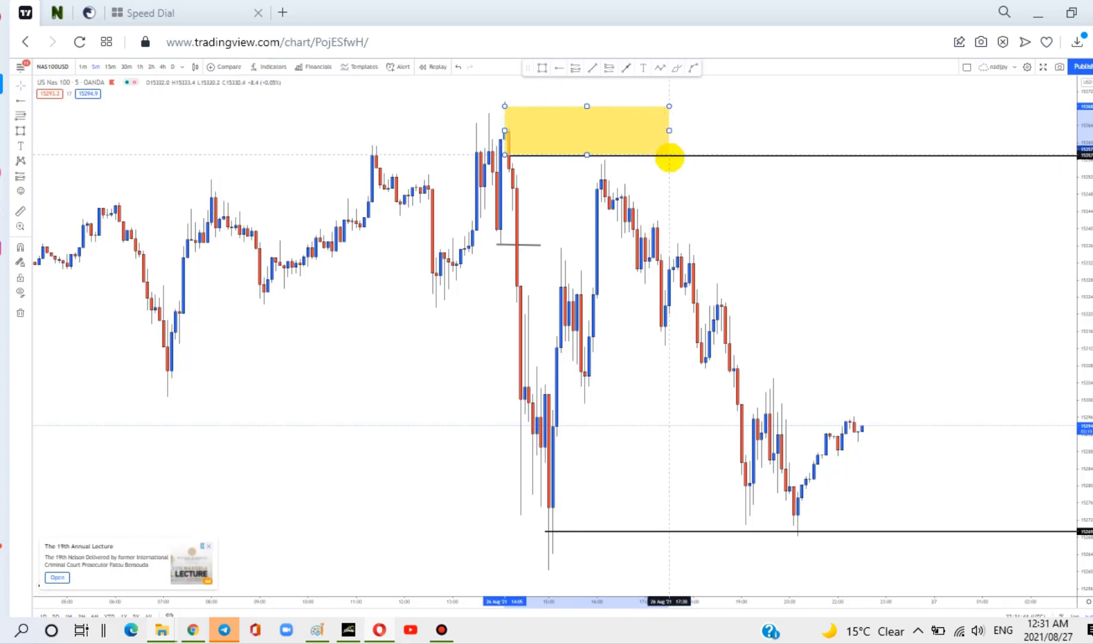
{"action": "left_click", "coordinate": [433, 367]}
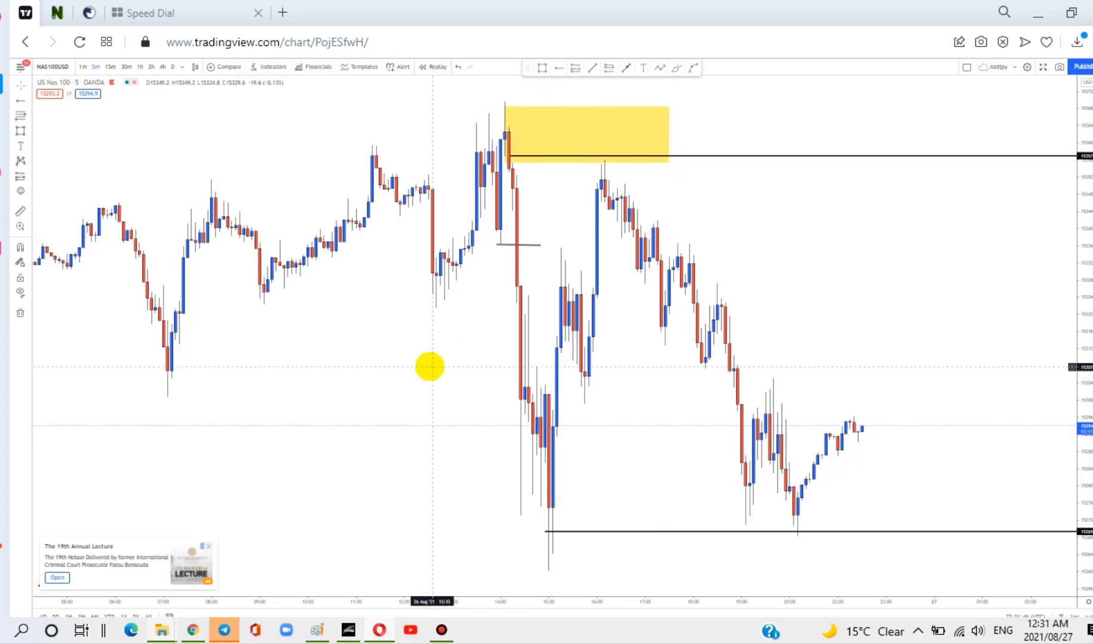
{"action": "left_click_drag", "start_coordinate": [504, 106], "coordinate": [501, 97]}
- Return to 1-minute bars with the yellow zone back in view
{"action": "left_click", "coordinate": [83, 66]}
{"action": "left_click_drag", "start_coordinate": [359, 365], "coordinate": [1007, 392]}
{"action": "left_click_drag", "start_coordinate": [659, 358], "coordinate": [549, 371]}
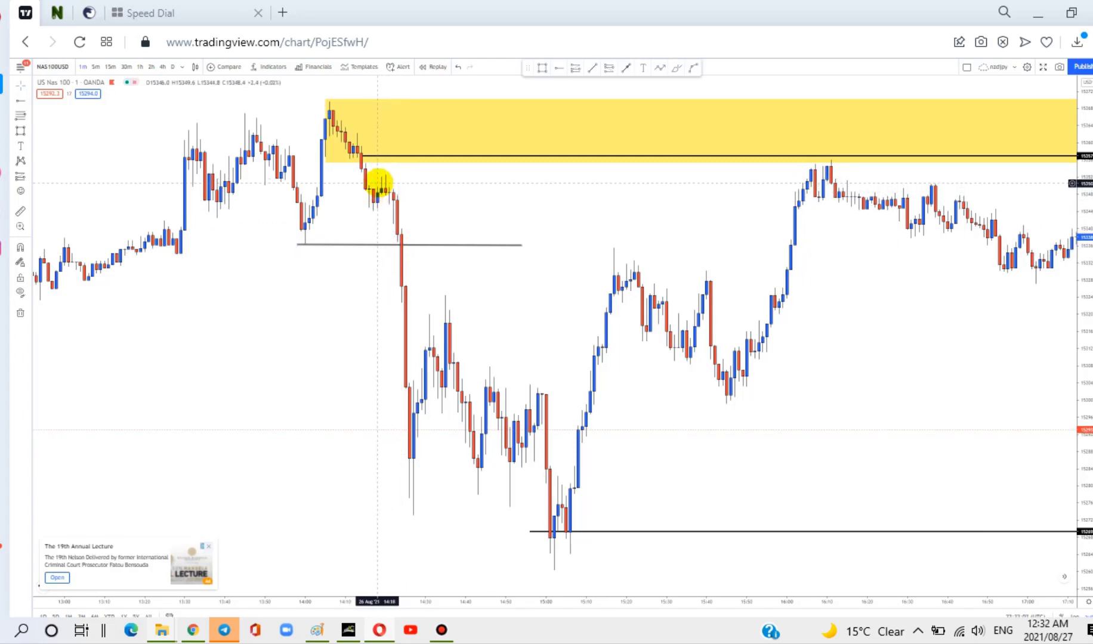
- Drop the yellow zone just below the upper black line and zoom out to show the later decline
{"action": "left_click_drag", "start_coordinate": [325, 99], "coordinate": [373, 202]}
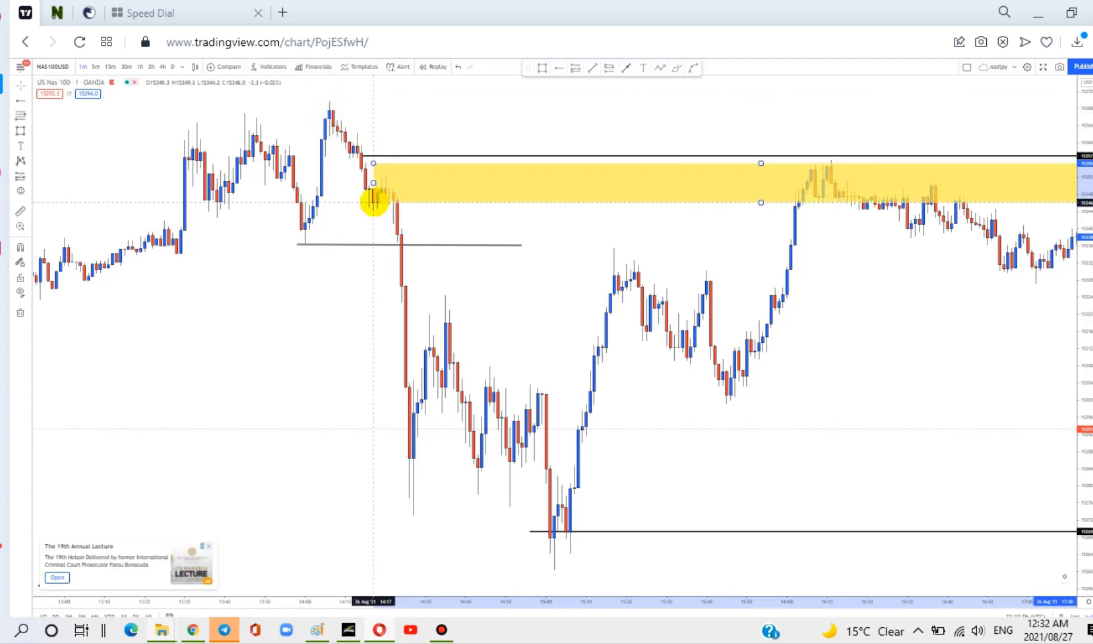
{"action": "left_click", "coordinate": [524, 283]}
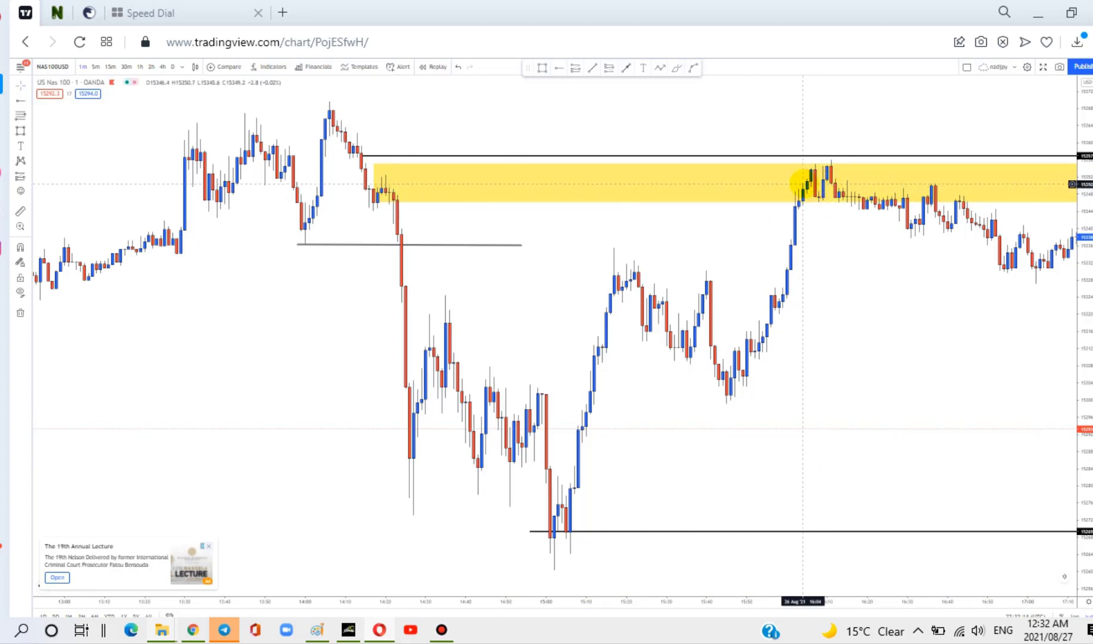
{"action": "left_click_drag", "start_coordinate": [896, 325], "coordinate": [514, 183]}
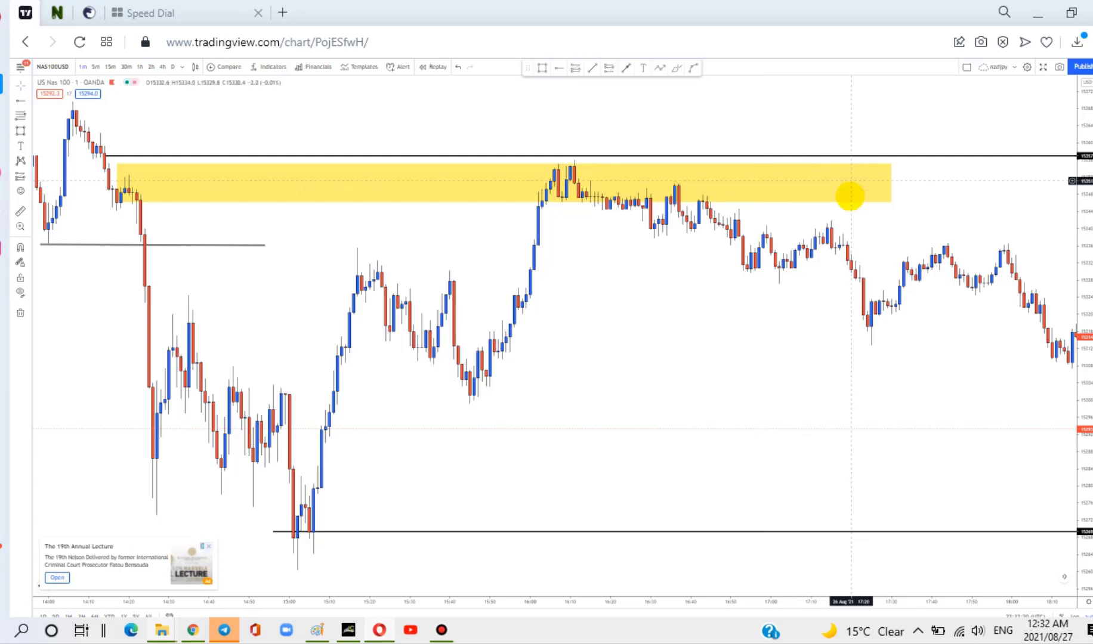
{"action": "left_click_drag", "start_coordinate": [928, 385], "coordinate": [741, 347]}
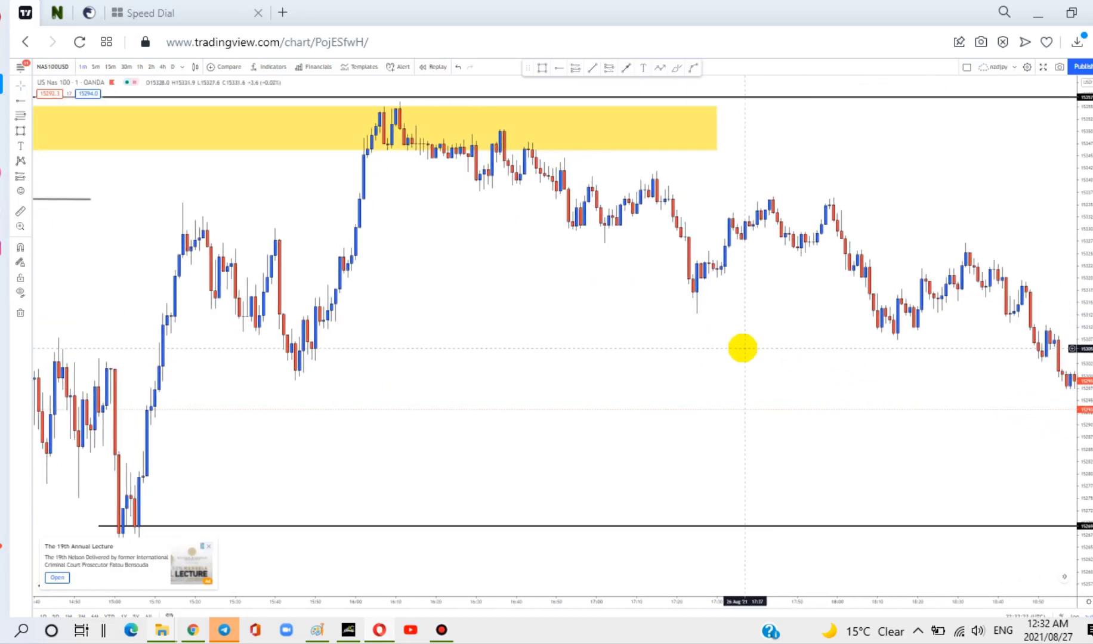
{"action": "left_click", "coordinate": [531, 577]}
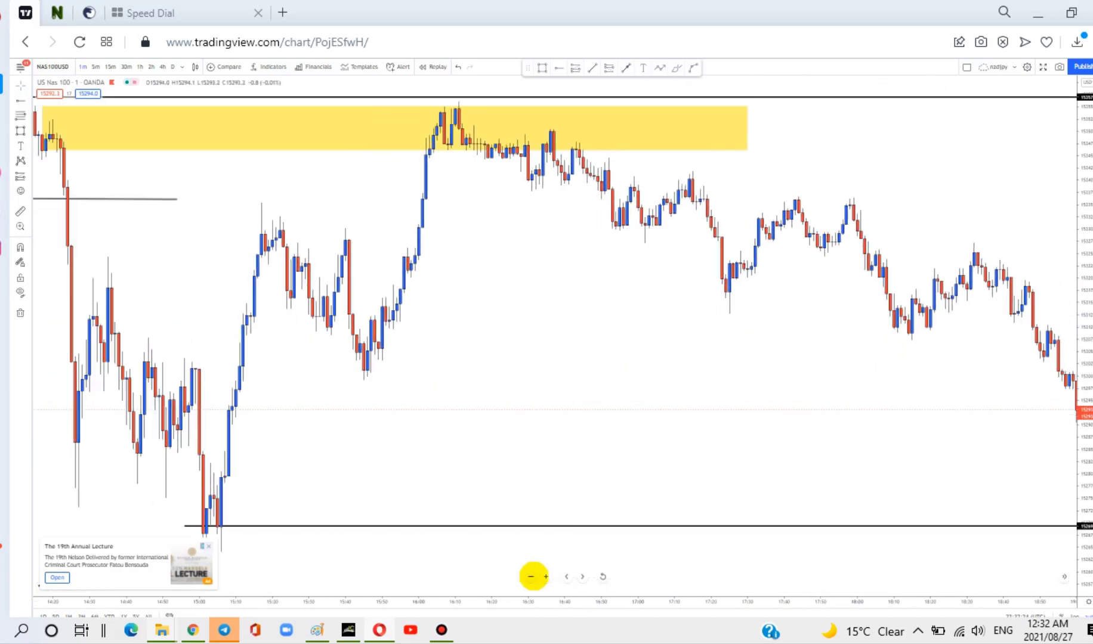